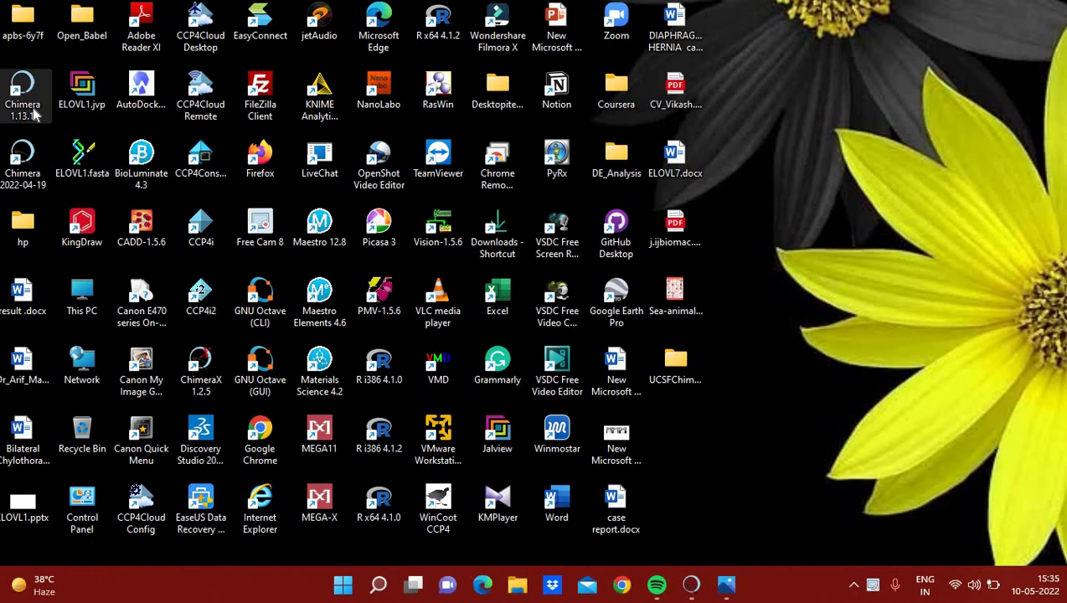
Step: Launch Chimera 1.13.1 and maximize its main window
{"action": "double_click", "coordinate": [33, 115]}
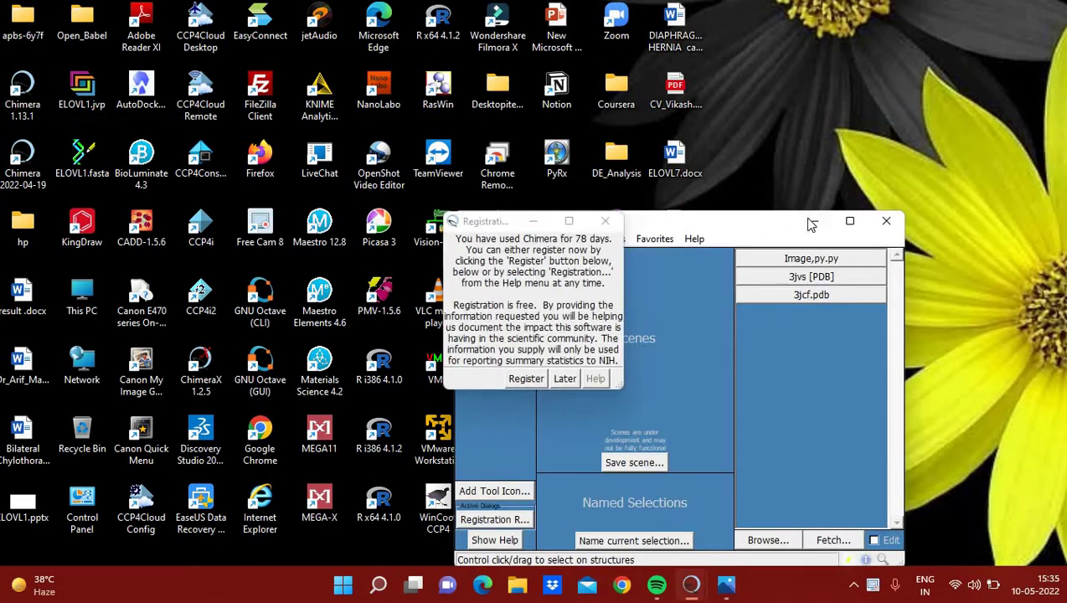
{"action": "left_click", "coordinate": [841, 221]}
{"action": "left_click", "coordinate": [849, 220]}
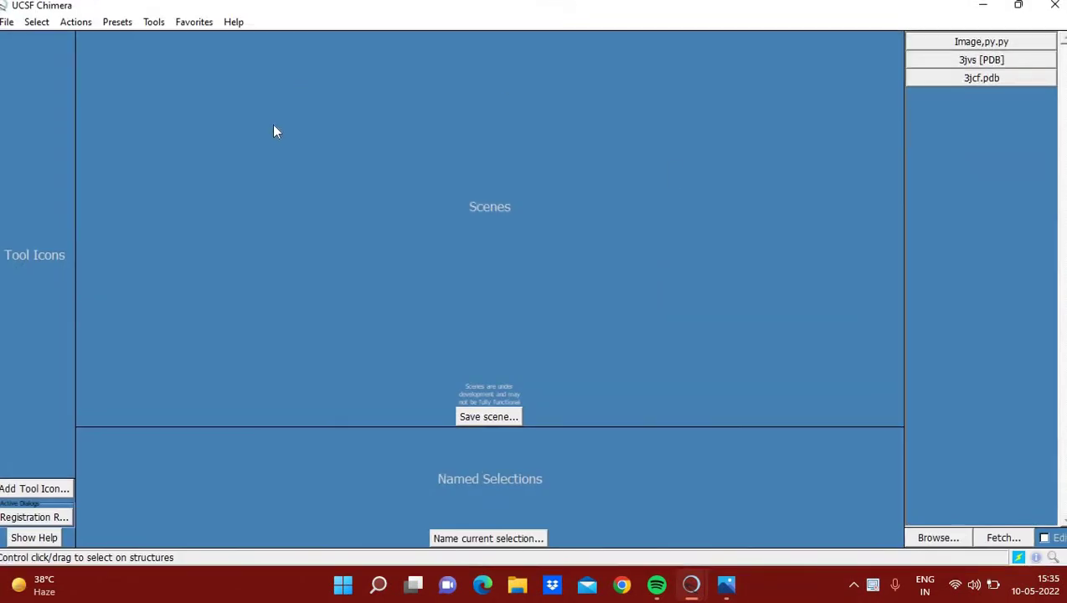
Step: Fetch the structure with ID 3jvs from the PDB database and postpone the registration request
{"action": "left_click", "coordinate": [8, 25]}
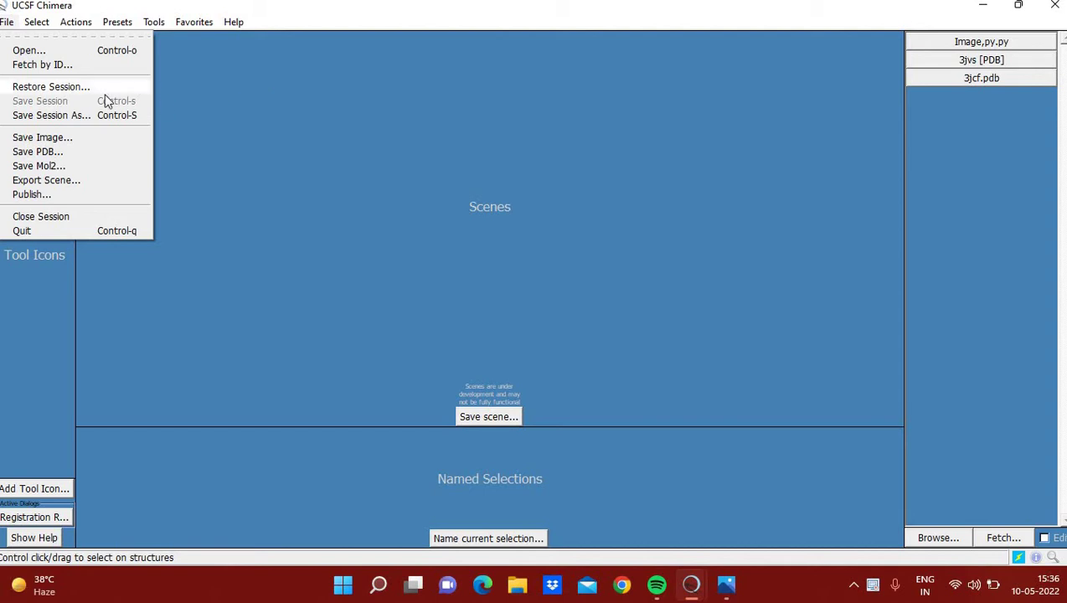
{"action": "left_click", "coordinate": [39, 72]}
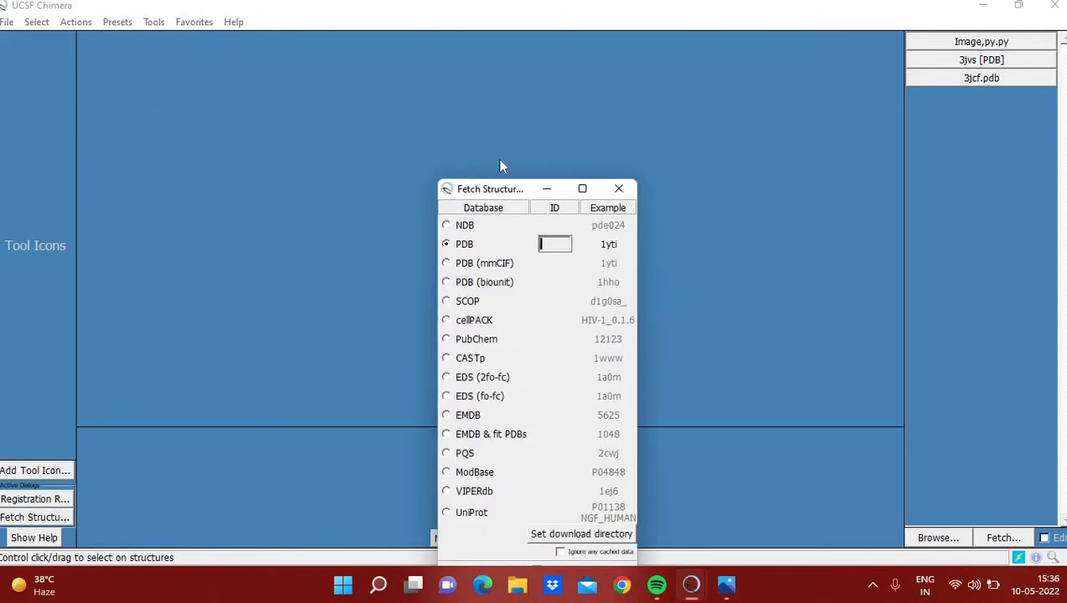
{"action": "left_click", "coordinate": [539, 191]}
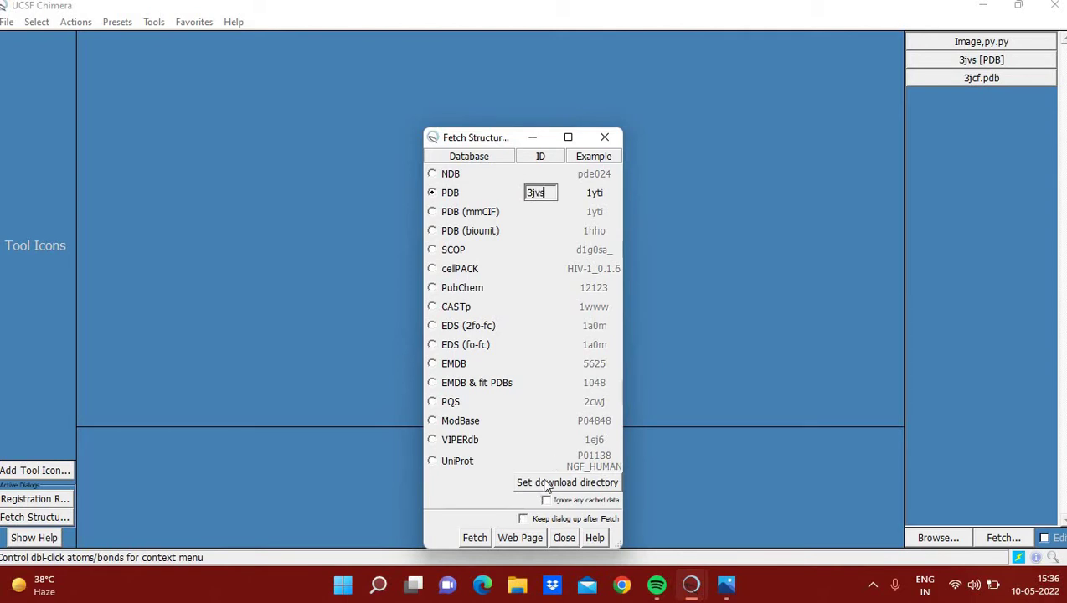
{"action": "left_click", "coordinate": [475, 538]}
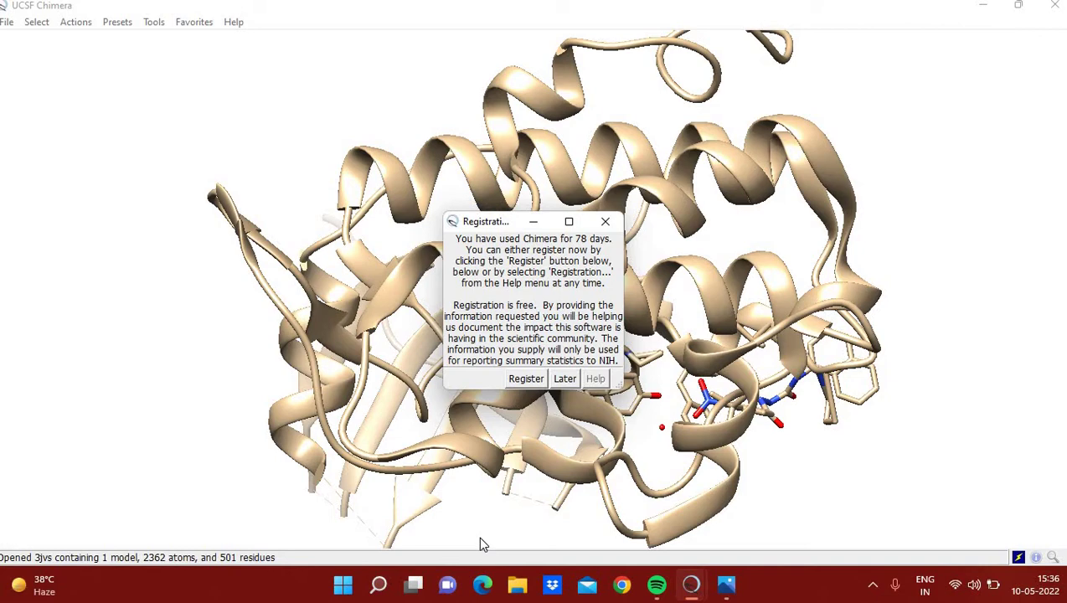
{"action": "left_click", "coordinate": [564, 379]}
Step: Examine the protein ribbon structure and its bound ligand from several angles and distances
{"action": "left_click_drag", "start_coordinate": [376, 304], "coordinate": [616, 267]}
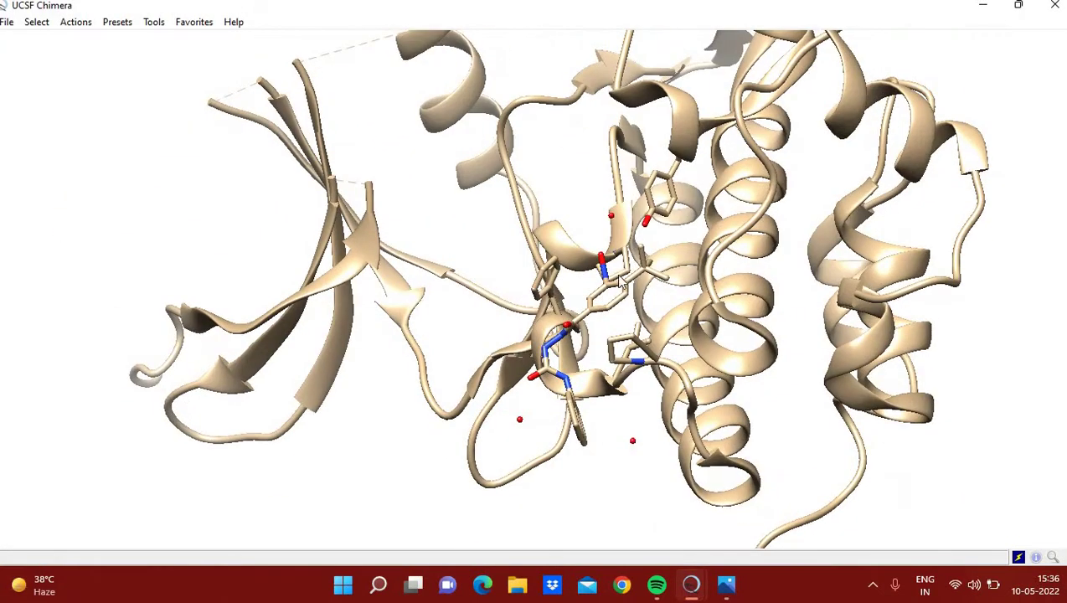
{"action": "scroll", "coordinate": [616, 267], "scroll_direction": "up", "scroll_amount": 3}
{"action": "scroll", "coordinate": [616, 267], "scroll_direction": "down", "scroll_amount": 5}
{"action": "left_click_drag", "start_coordinate": [738, 334], "coordinate": [616, 83]}
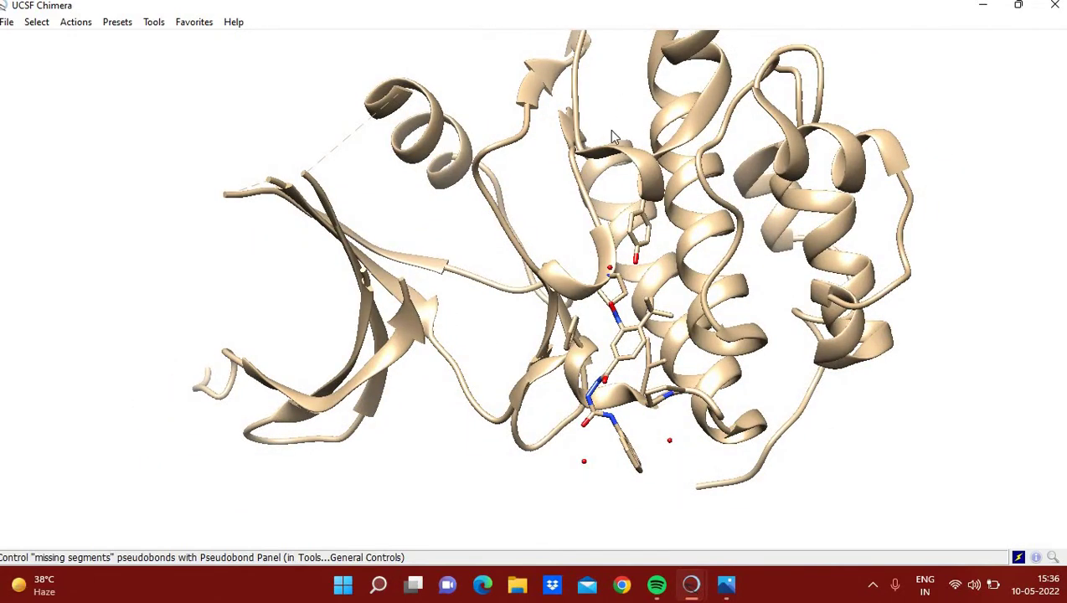
{"action": "left_click_drag", "start_coordinate": [381, 222], "coordinate": [474, 269]}
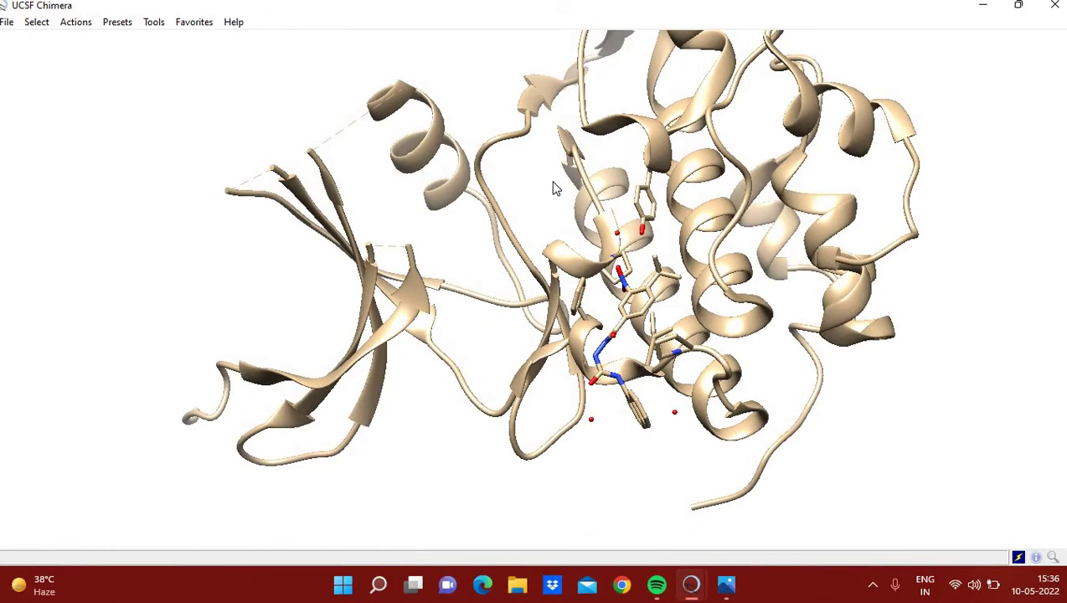
{"action": "scroll", "coordinate": [553, 188], "scroll_direction": "up", "scroll_amount": 3}
{"action": "scroll", "coordinate": [555, 186], "scroll_direction": "down", "scroll_amount": 5}
{"action": "middle_click_drag", "start_coordinate": [689, 159], "coordinate": [682, 186]}
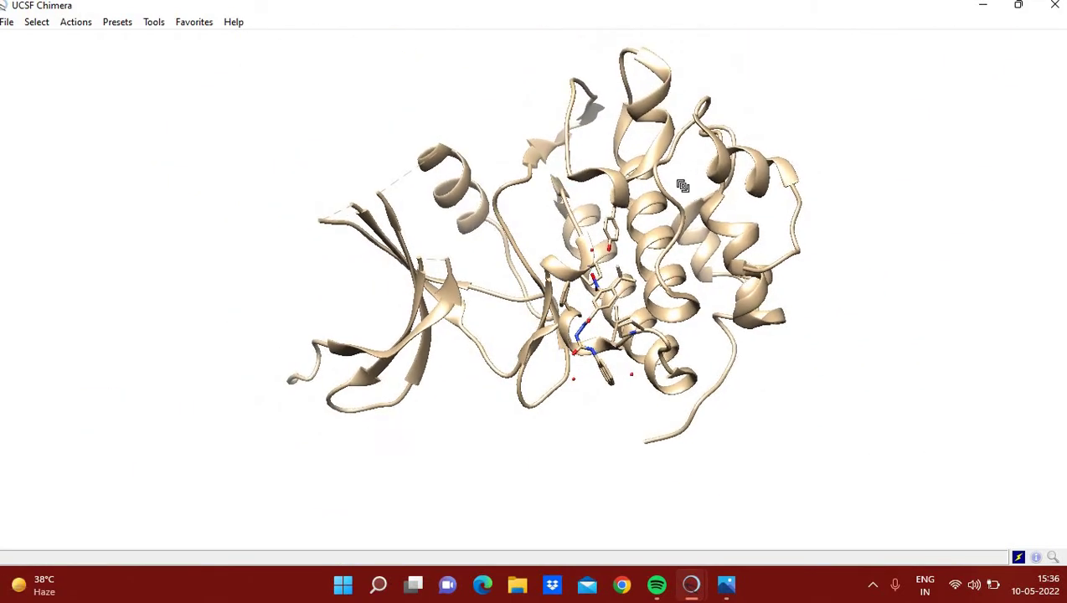
{"action": "left_click_drag", "start_coordinate": [682, 186], "coordinate": [657, 275]}
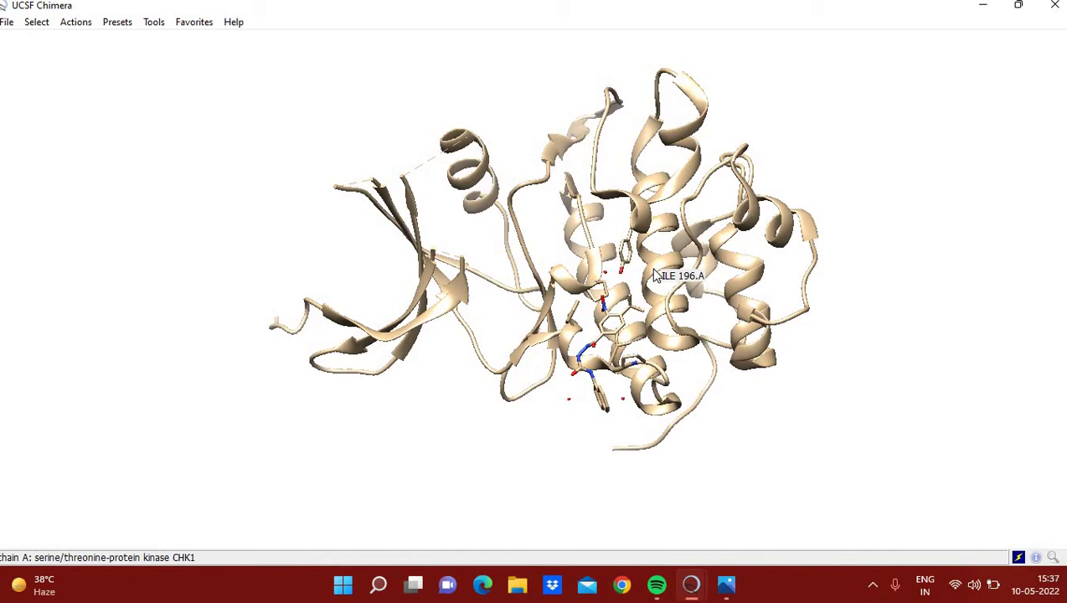
{"action": "mouse_move", "coordinate": [690, 248]}
{"action": "left_mouse_down"}
{"action": "mouse_move", "coordinate": [679, 238]}
{"action": "mouse_move", "coordinate": [702, 245]}
{"action": "left_mouse_up"}
{"action": "scroll", "coordinate": [702, 245], "scroll_direction": "down", "scroll_amount": 5}
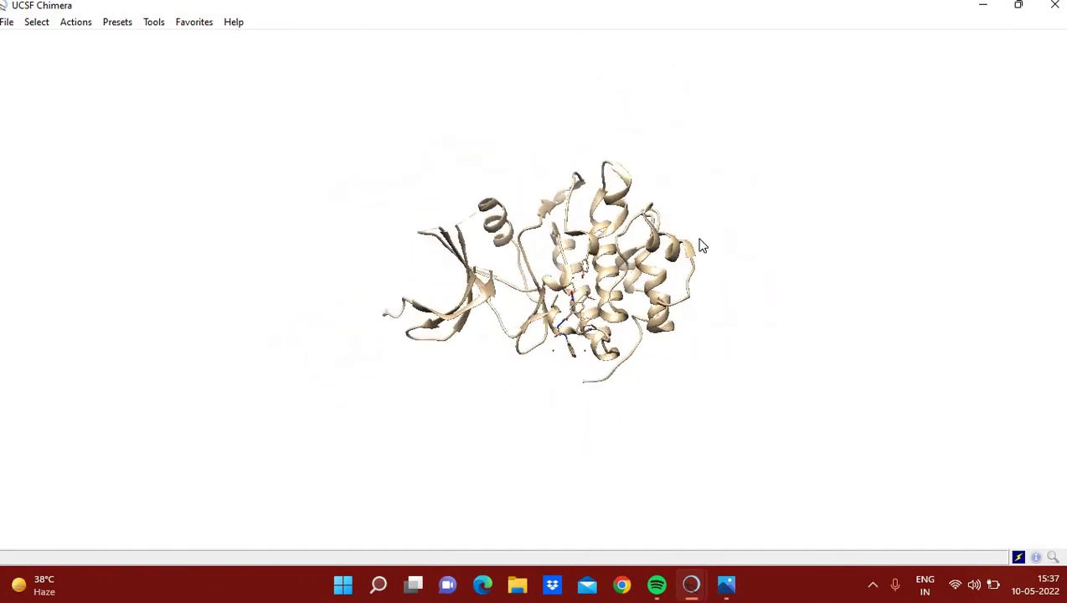
{"action": "scroll", "coordinate": [700, 241], "scroll_direction": "up", "scroll_amount": 8}
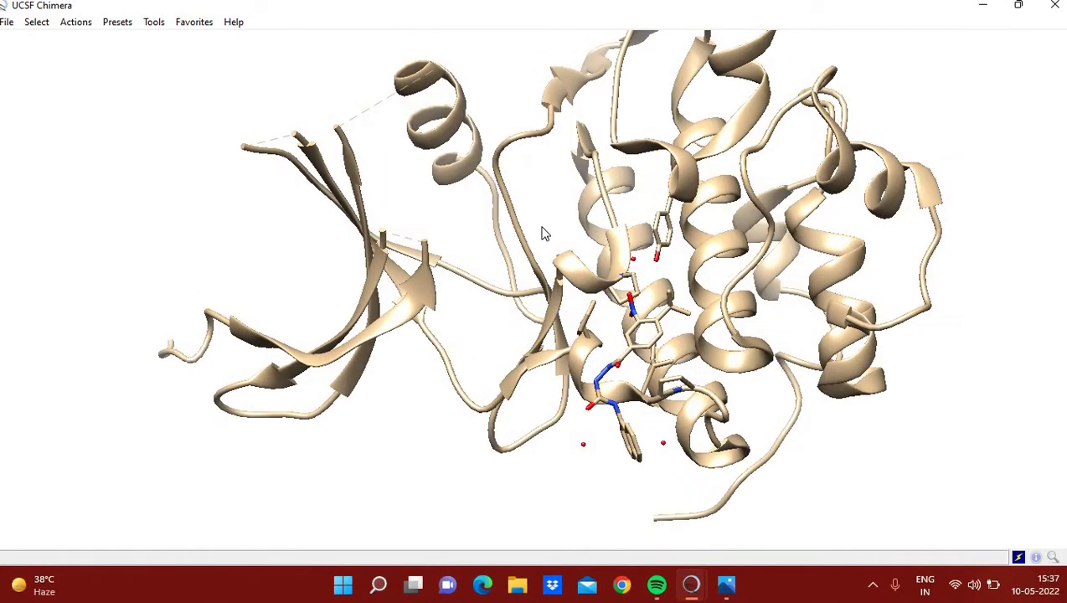
Step: Hide all atoms and bonds and the ribbon of the whole structure
{"action": "left_click", "coordinate": [77, 24]}
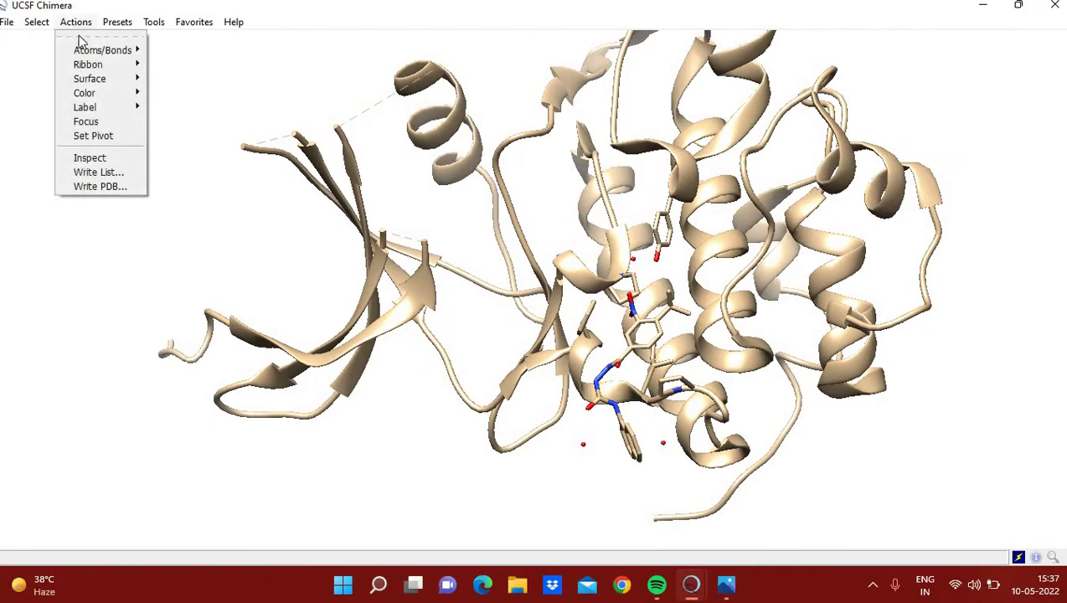
{"action": "mouse_move", "coordinate": [90, 50]}
{"action": "left_click", "coordinate": [170, 90]}
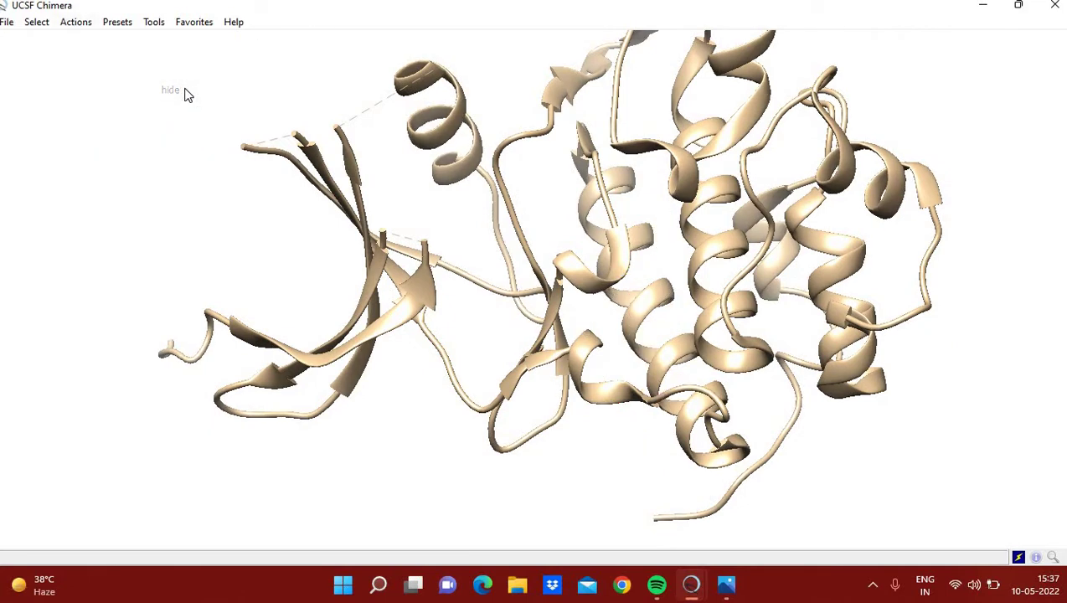
{"action": "left_click", "coordinate": [80, 23]}
{"action": "mouse_move", "coordinate": [92, 66]}
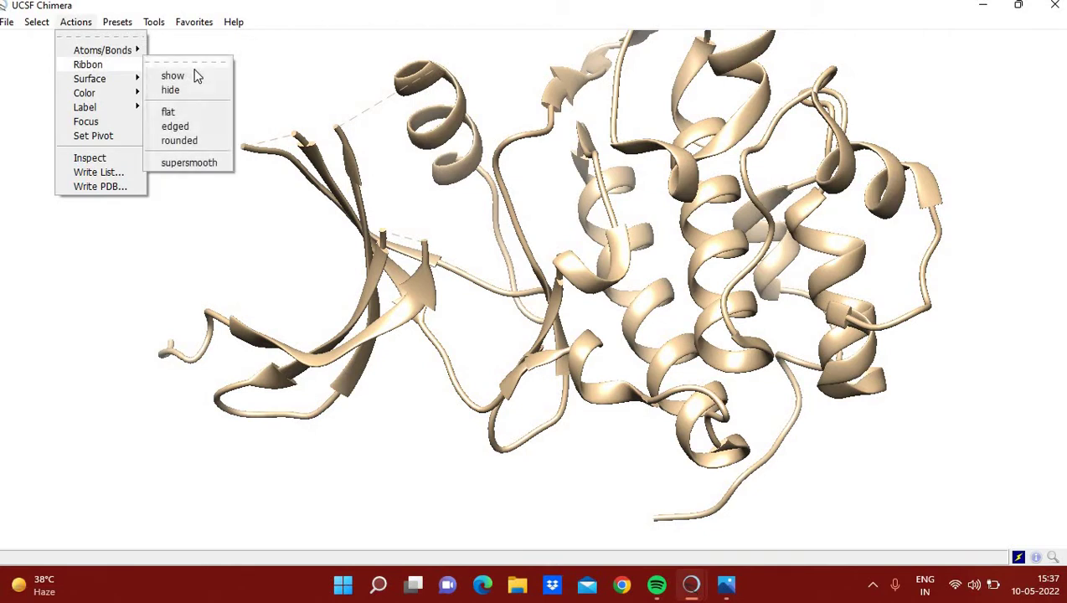
{"action": "left_click", "coordinate": [191, 90]}
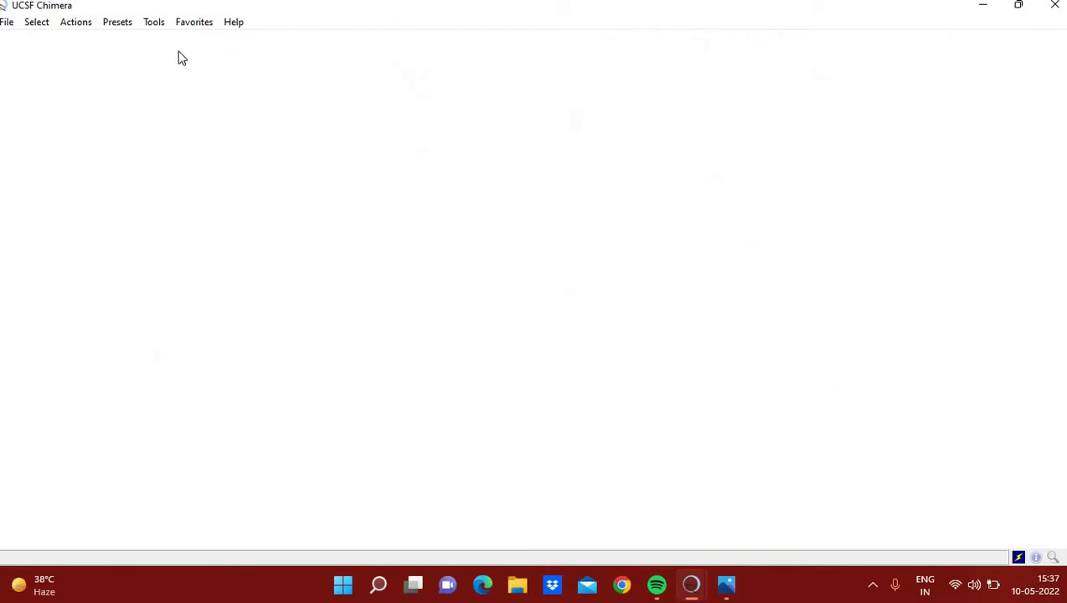
Step: Select the nonstandard residue AGY and display its atoms and bonds
{"action": "left_click", "coordinate": [40, 25]}
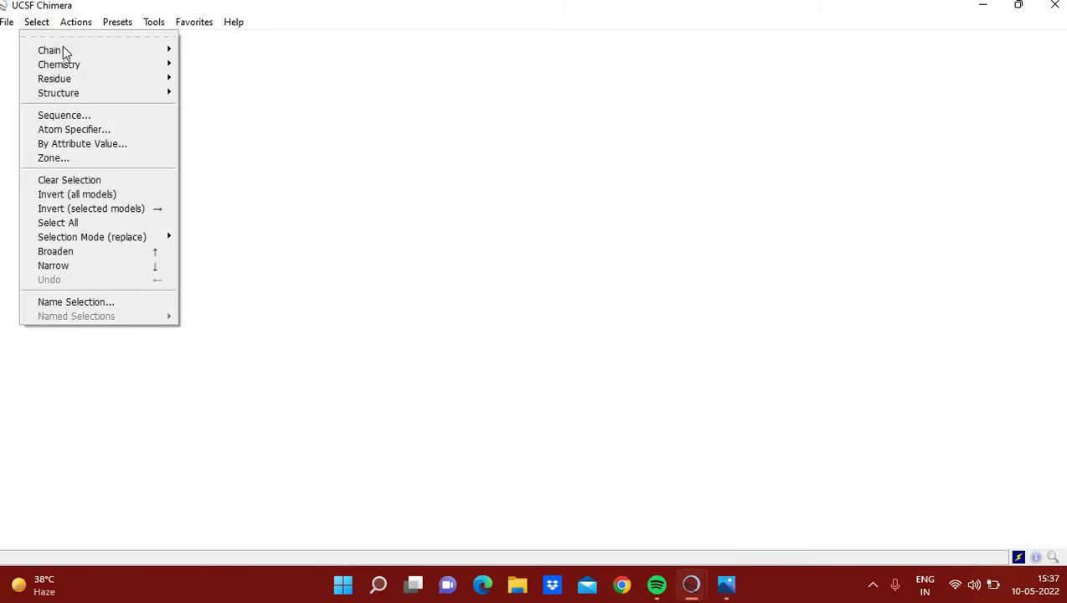
{"action": "mouse_move", "coordinate": [81, 81]}
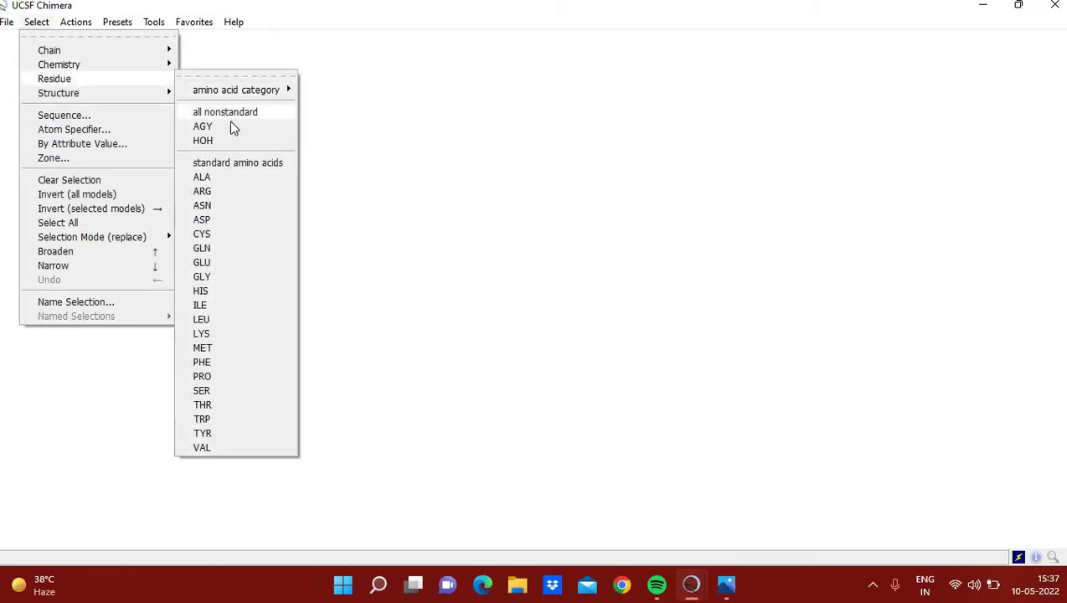
{"action": "left_click", "coordinate": [203, 127]}
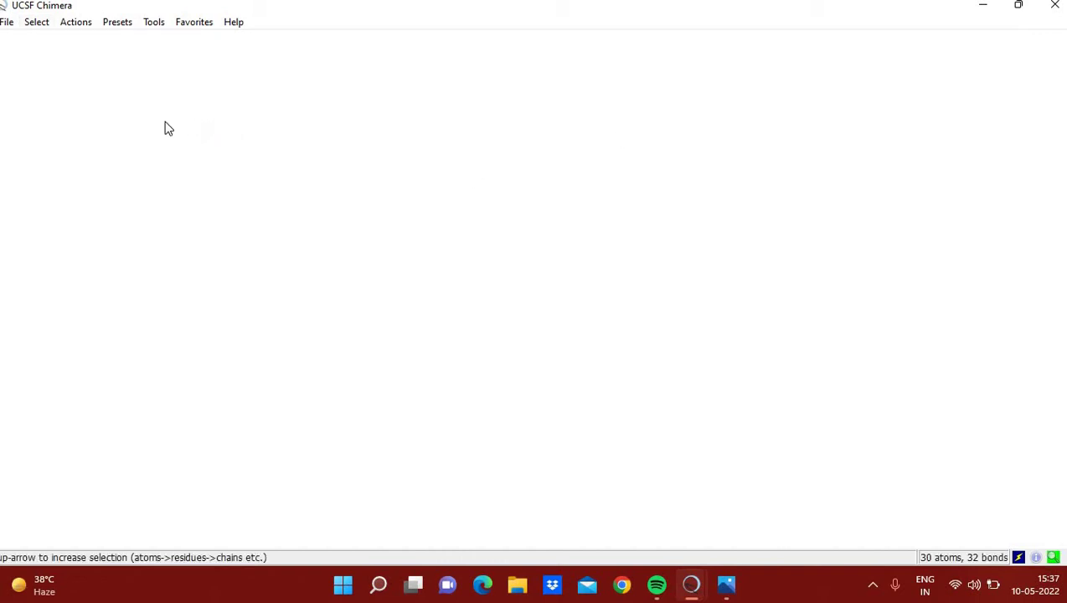
{"action": "left_click", "coordinate": [40, 28]}
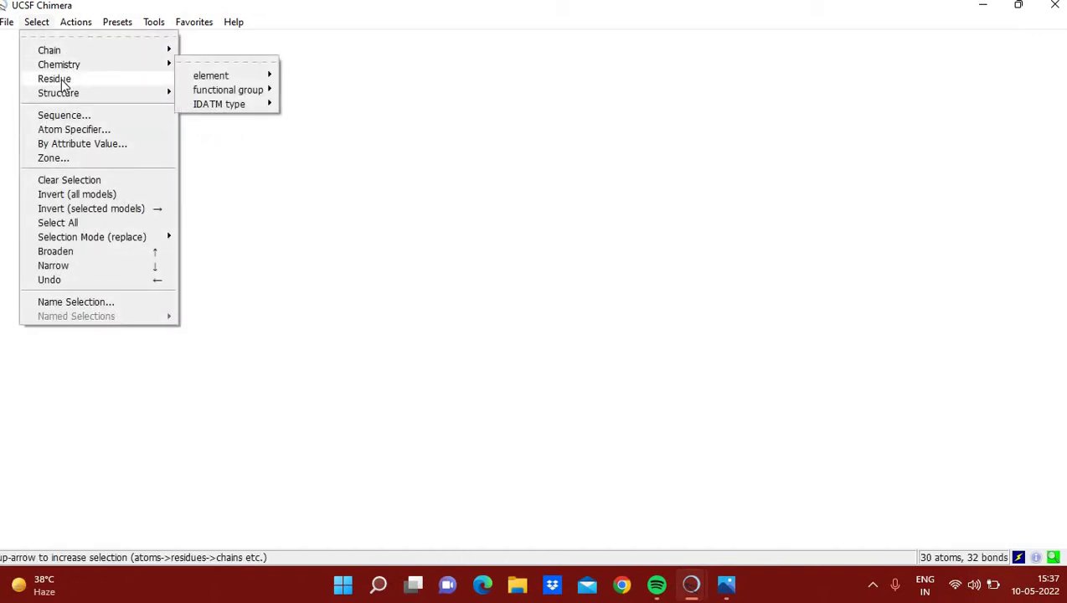
{"action": "mouse_move", "coordinate": [64, 79]}
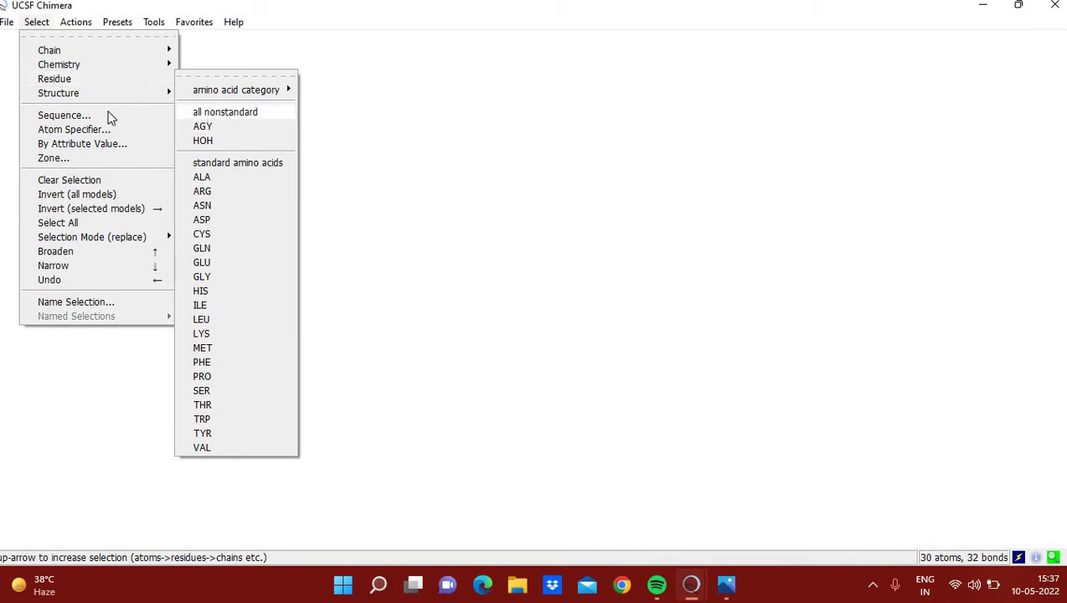
{"action": "mouse_move", "coordinate": [120, 82]}
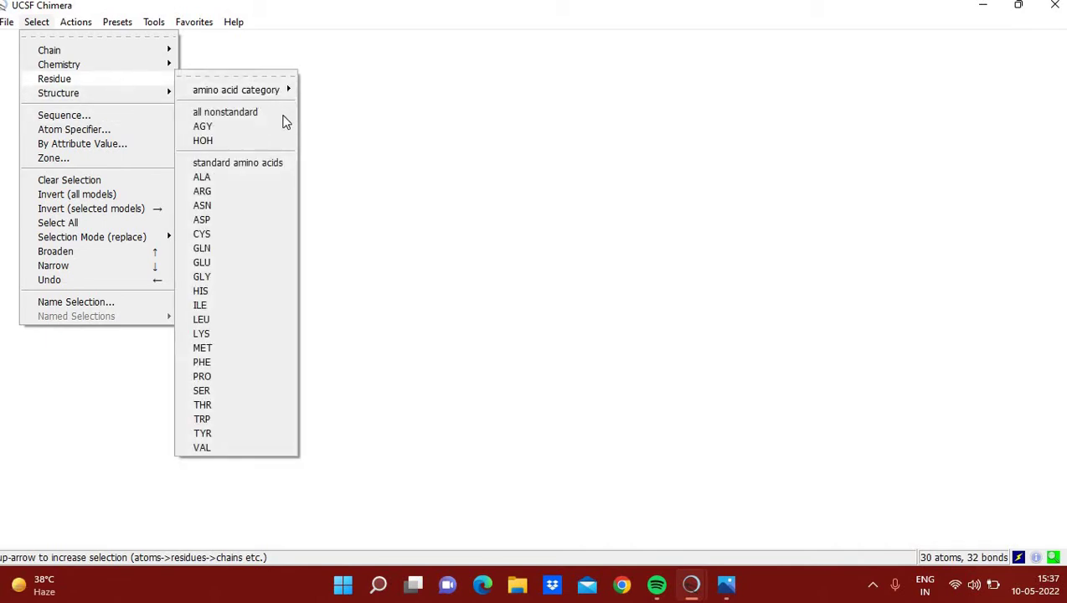
{"action": "left_click", "coordinate": [203, 126]}
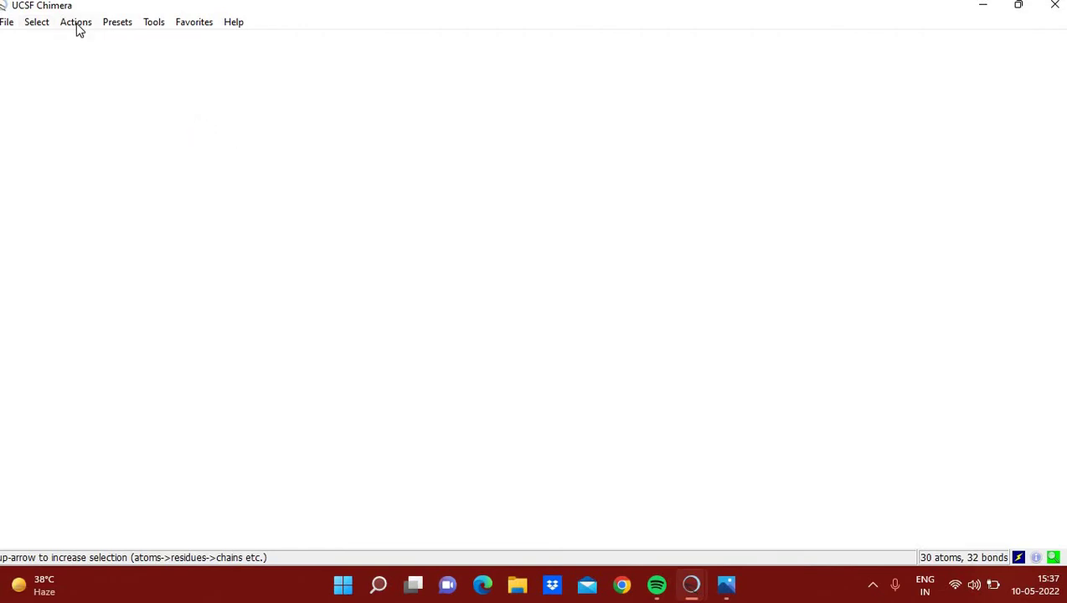
{"action": "left_click", "coordinate": [77, 24]}
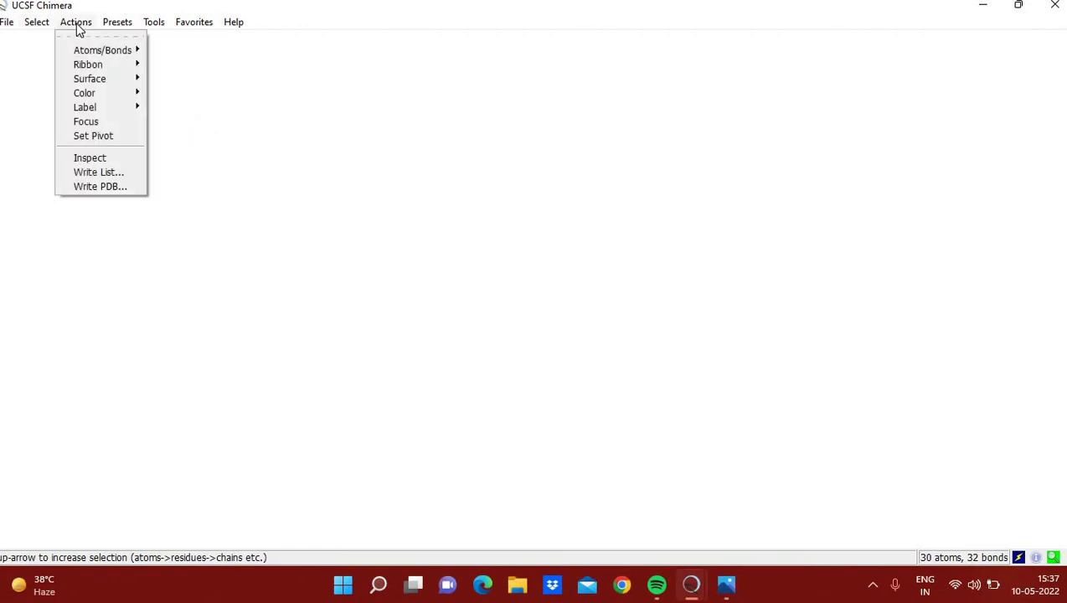
{"action": "mouse_move", "coordinate": [94, 52]}
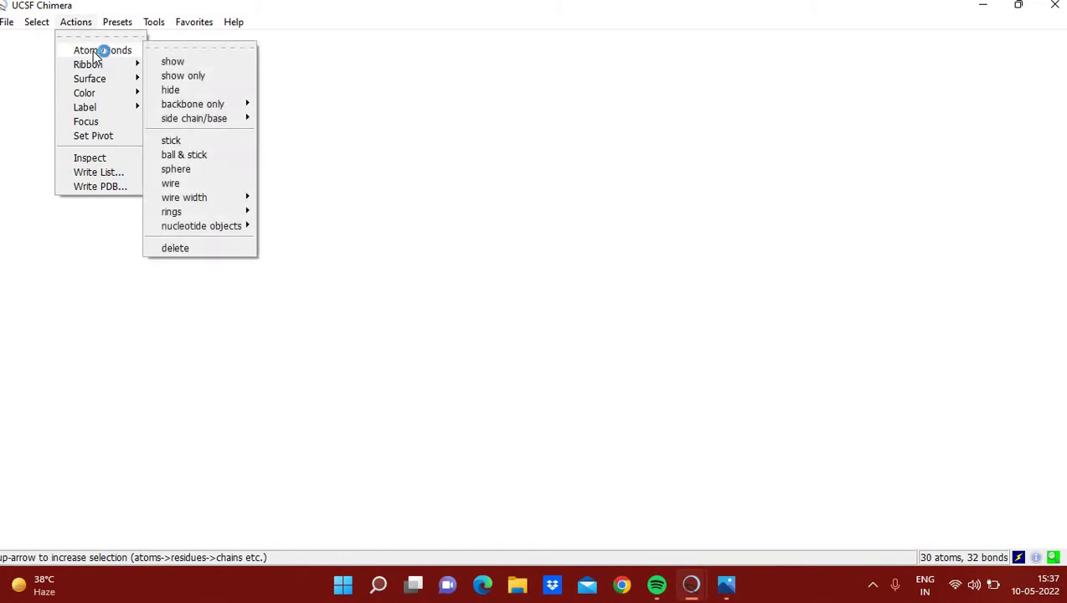
{"action": "left_click", "coordinate": [196, 71]}
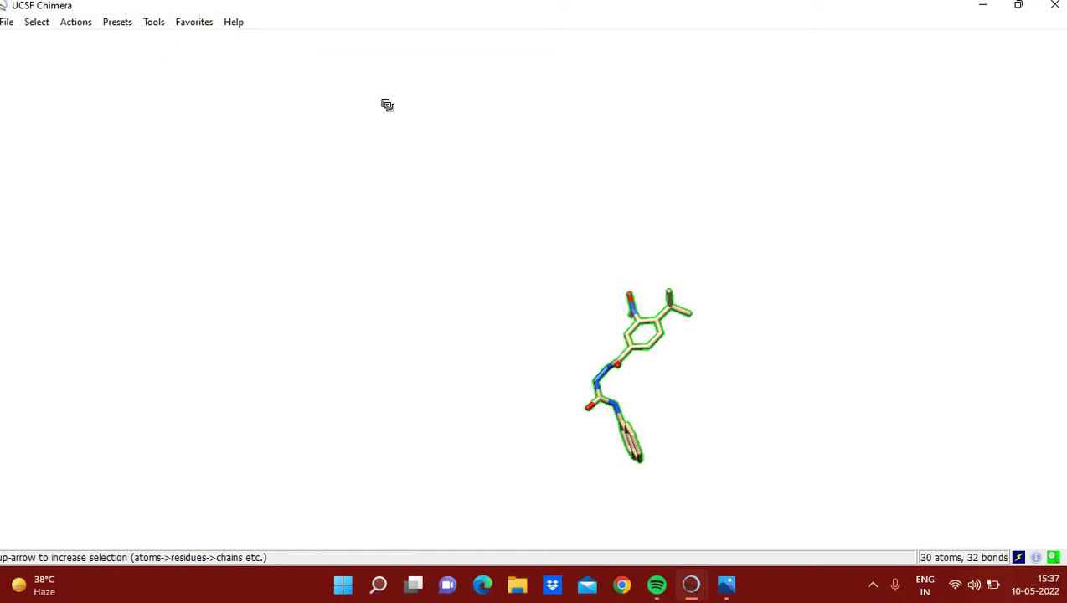
Step: Focus the view on the selected AGY ligand and rotate it to show its shape
{"action": "right_click_drag", "start_coordinate": [385, 105], "coordinate": [388, 155]}
{"action": "scroll", "coordinate": [562, 320], "scroll_direction": "up", "scroll_amount": 8}
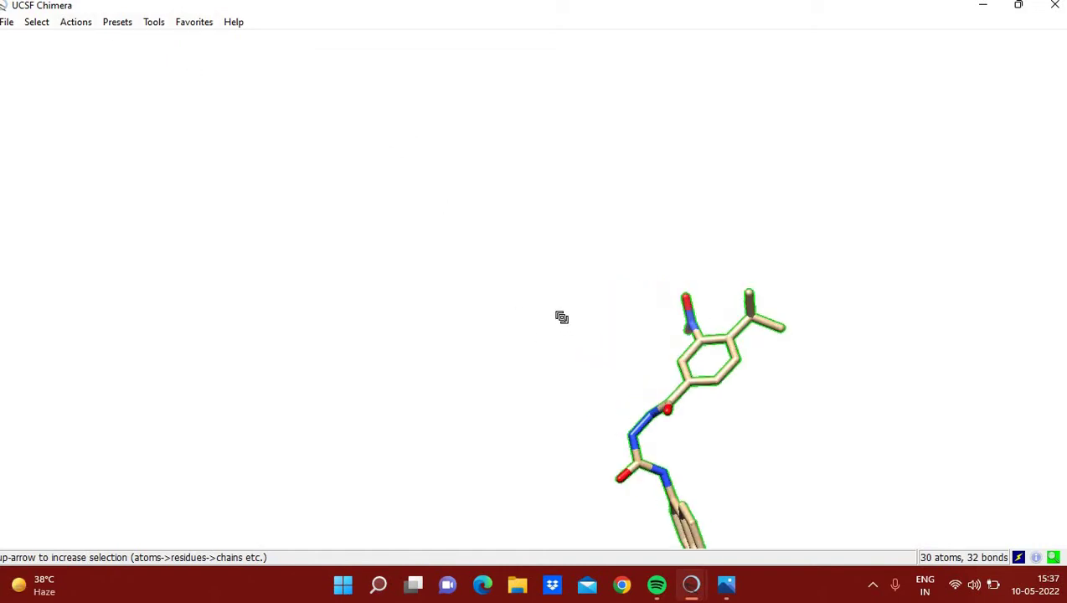
{"action": "right_click_drag", "start_coordinate": [598, 331], "coordinate": [229, 127]}
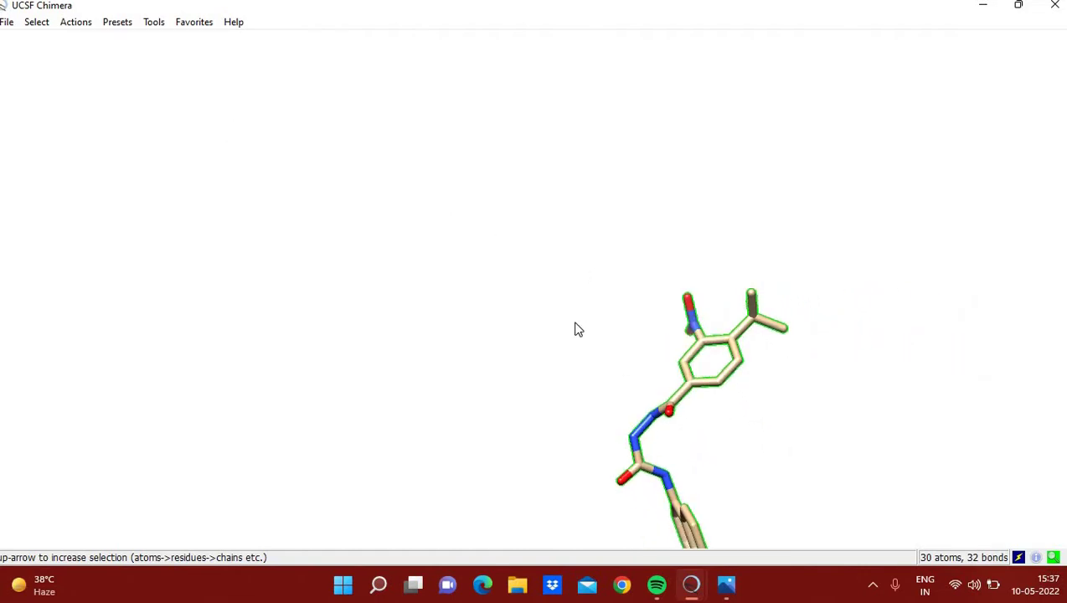
{"action": "left_click", "coordinate": [77, 22]}
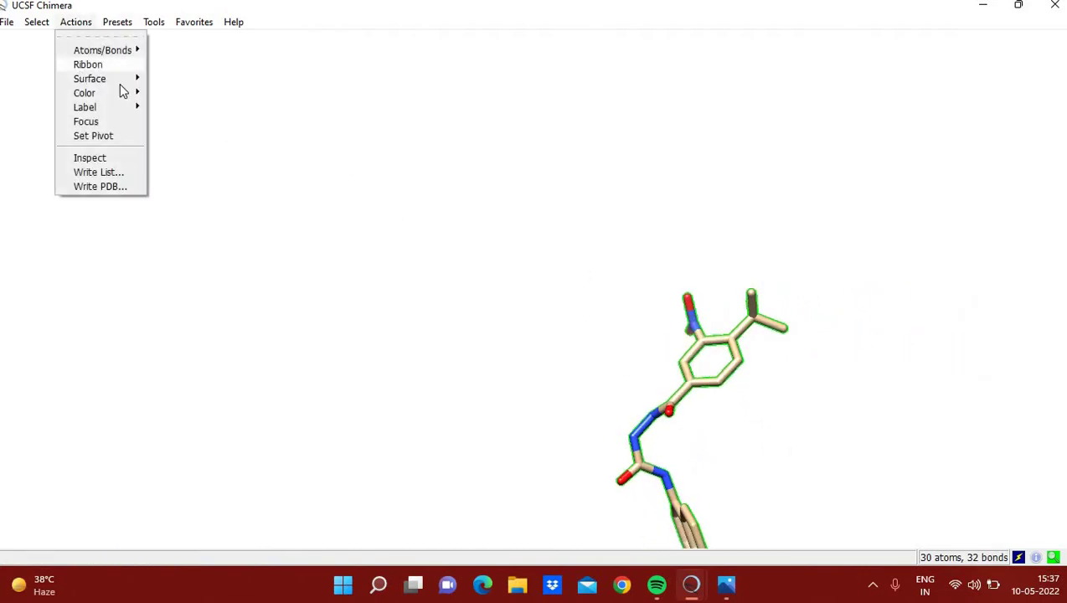
{"action": "left_click", "coordinate": [86, 121]}
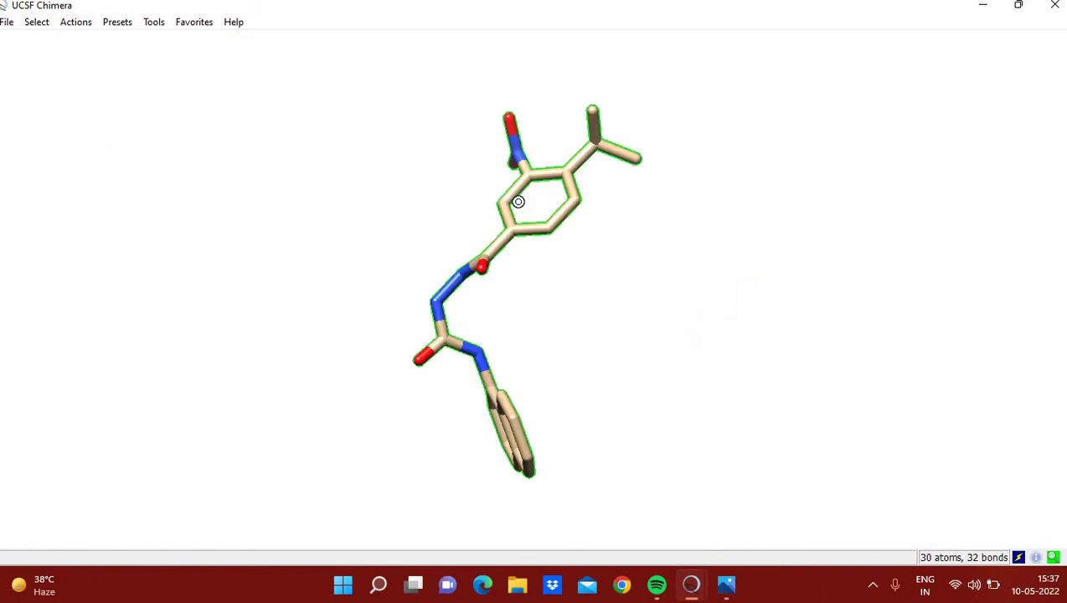
{"action": "left_click_drag", "start_coordinate": [517, 202], "coordinate": [626, 243]}
{"action": "scroll", "coordinate": [627, 244], "scroll_direction": "up", "scroll_amount": 5}
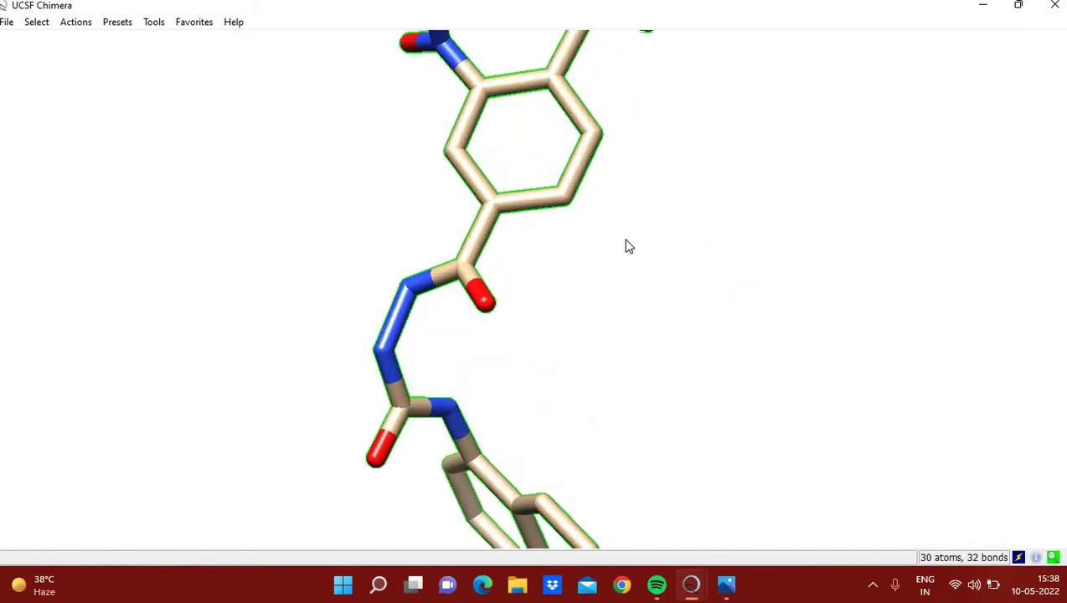
{"action": "scroll", "coordinate": [628, 246], "scroll_direction": "down", "scroll_amount": 5}
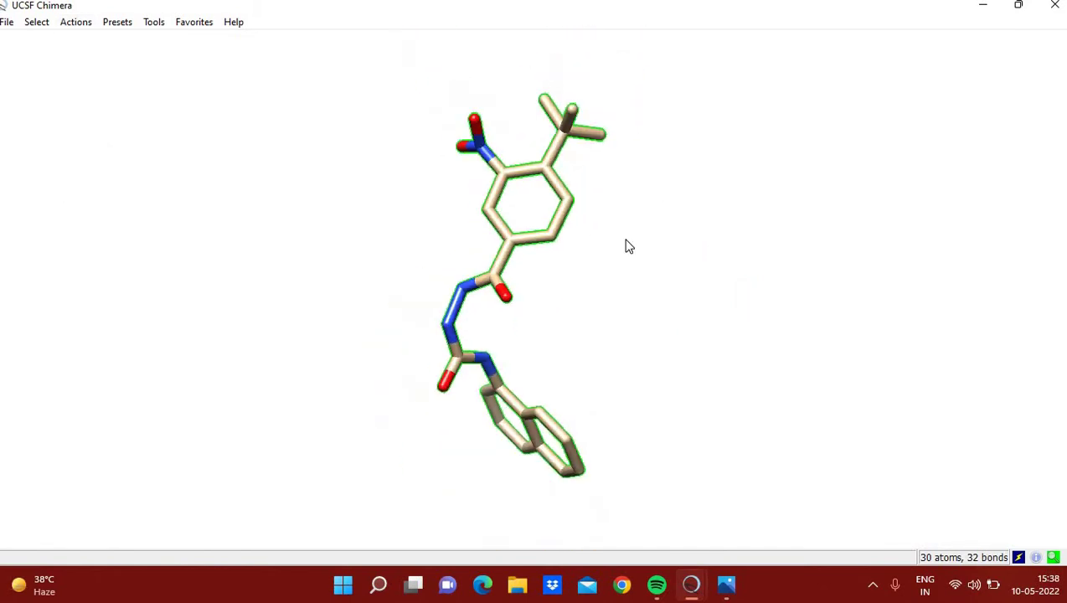
Step: Color the selected AGY ligand orange and apply heteroatom coloring to it
{"action": "left_click", "coordinate": [83, 25]}
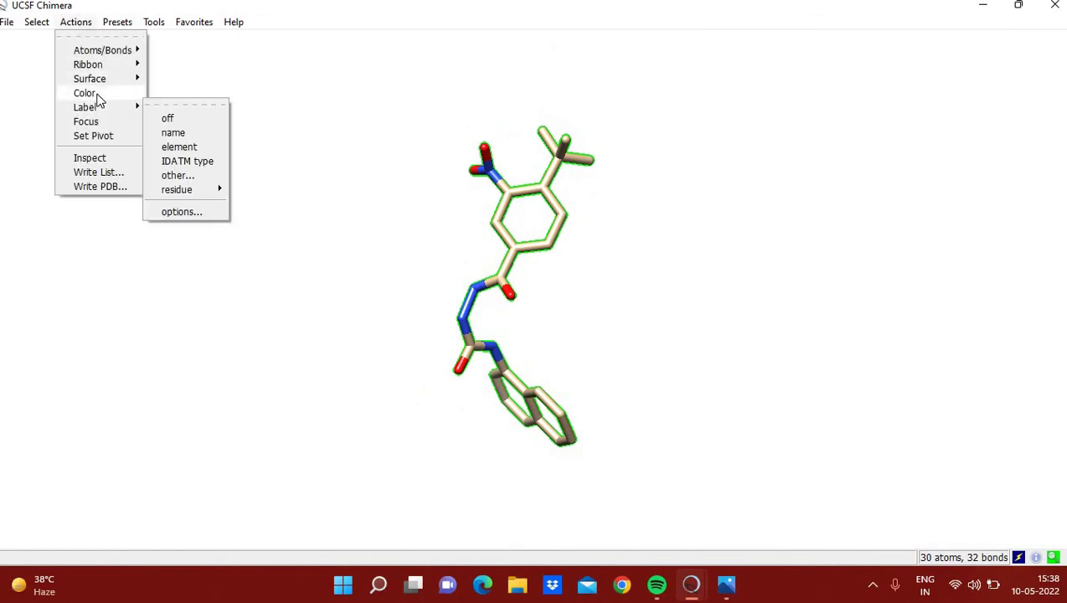
{"action": "mouse_move", "coordinate": [96, 95]}
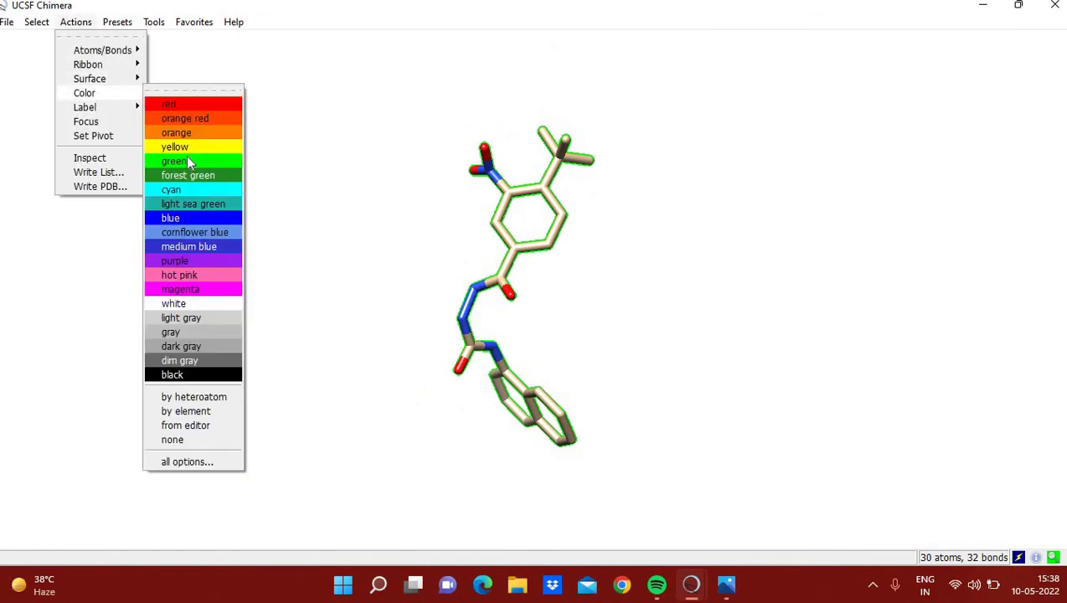
{"action": "left_click", "coordinate": [174, 132]}
{"action": "left_click", "coordinate": [76, 25]}
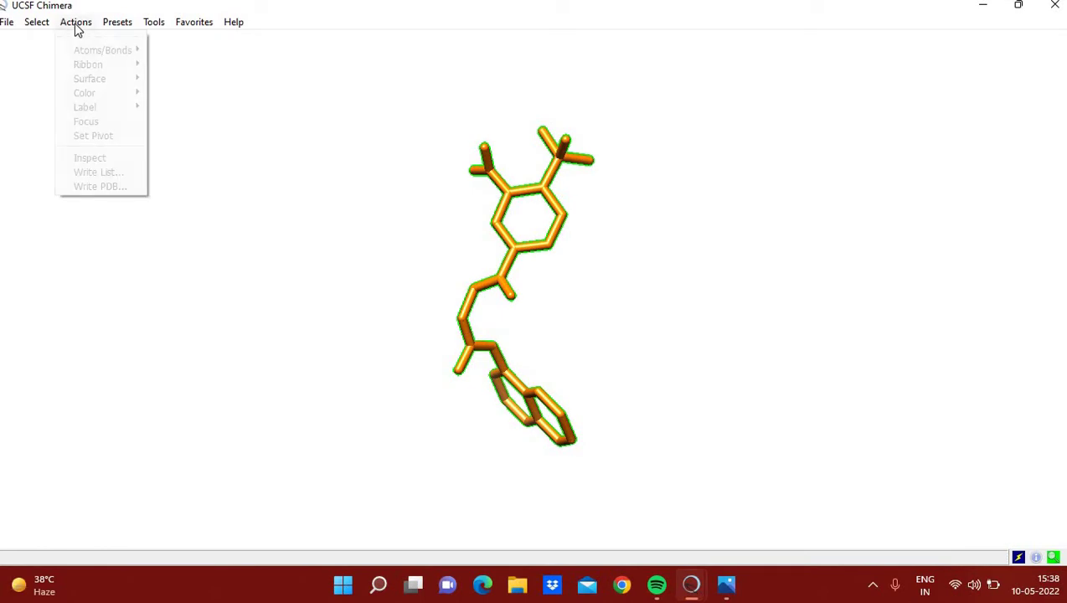
{"action": "mouse_move", "coordinate": [103, 94]}
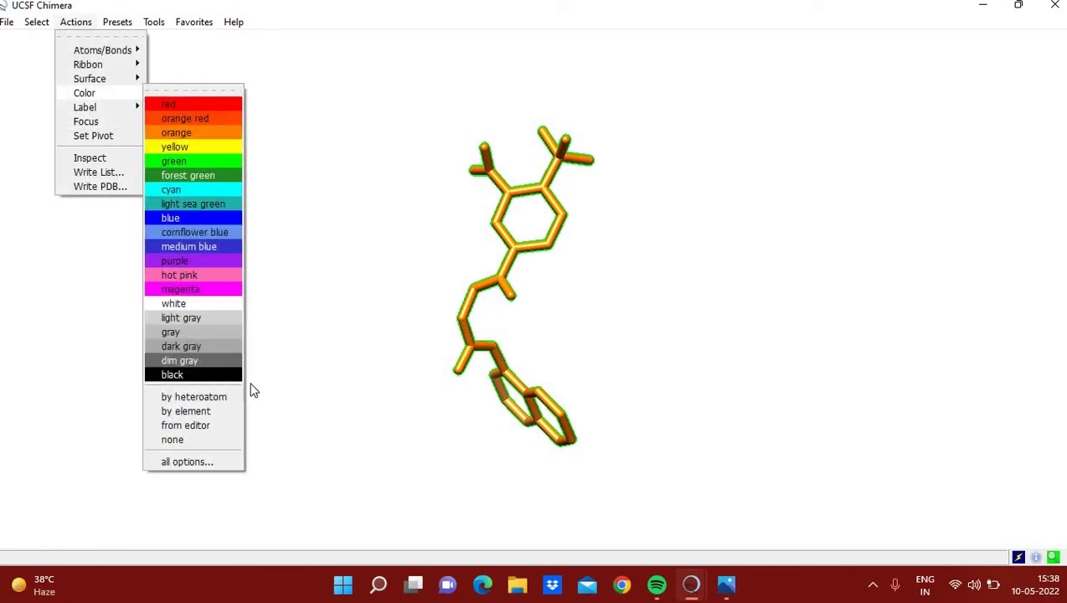
{"action": "left_click", "coordinate": [209, 397]}
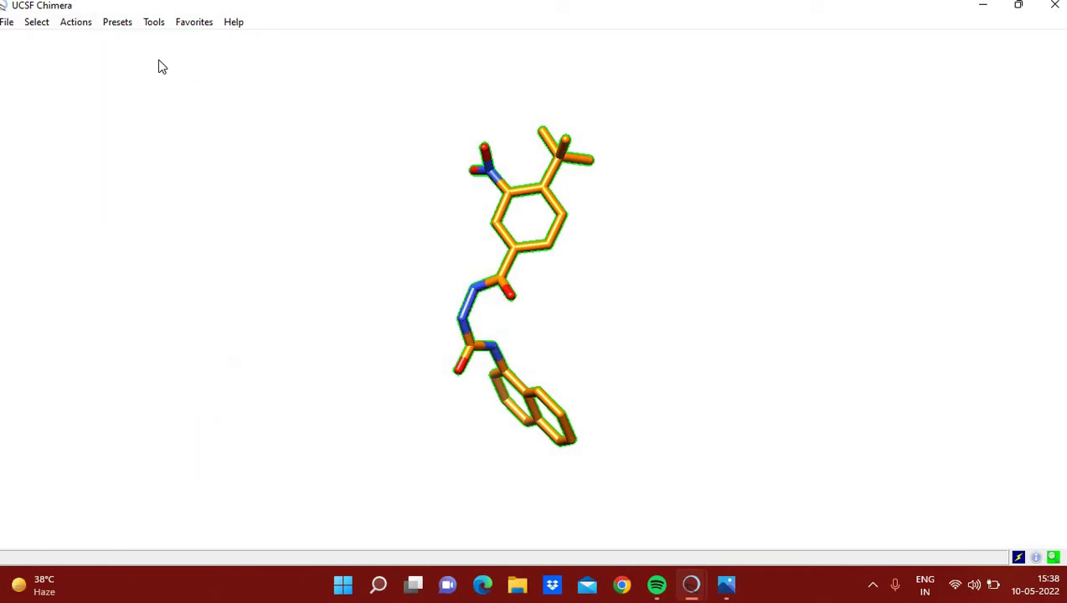
Step: Show the molecular surface of the selected AGY ligand and change it to mesh style
{"action": "left_click", "coordinate": [81, 29]}
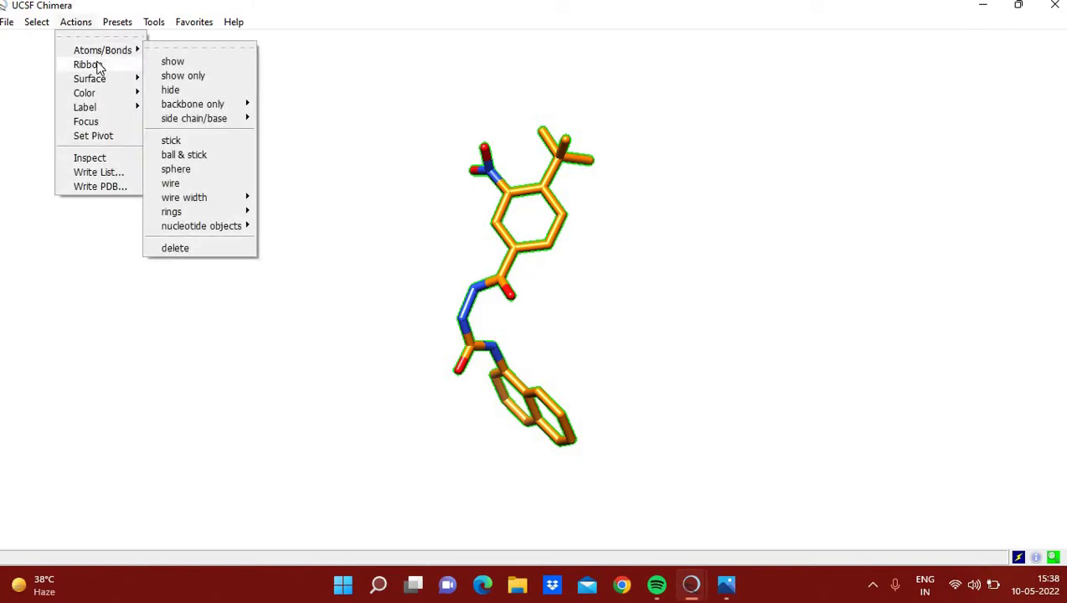
{"action": "mouse_move", "coordinate": [98, 67]}
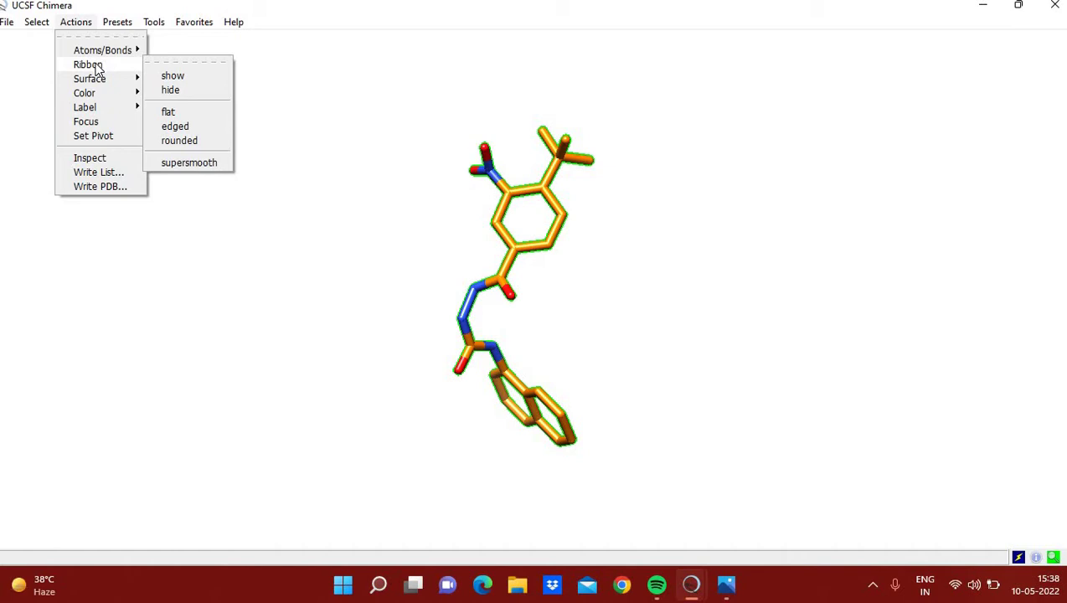
{"action": "left_click", "coordinate": [174, 92]}
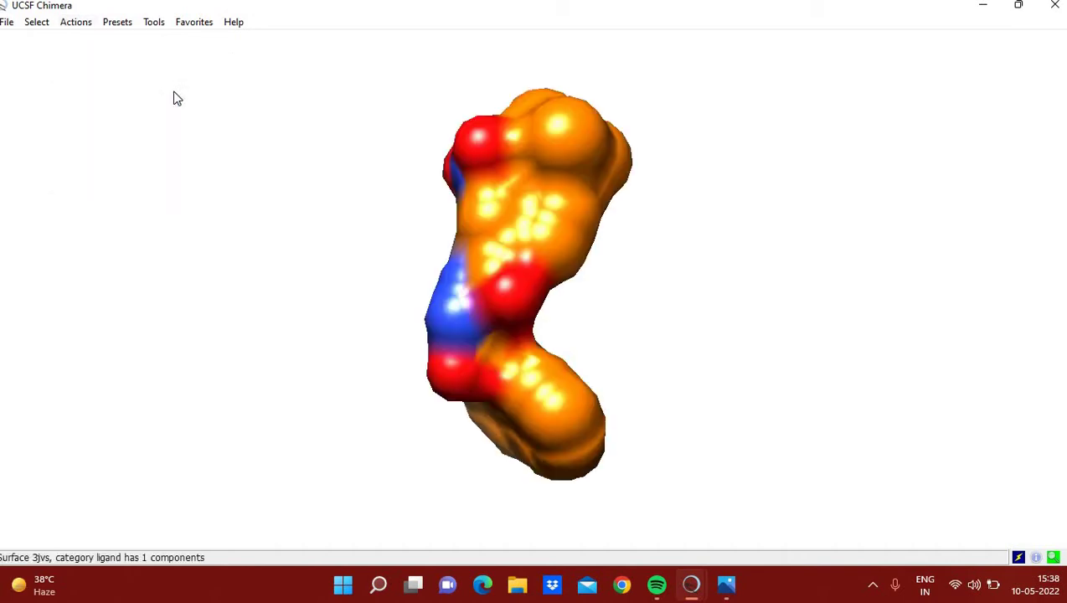
{"action": "left_click", "coordinate": [82, 25]}
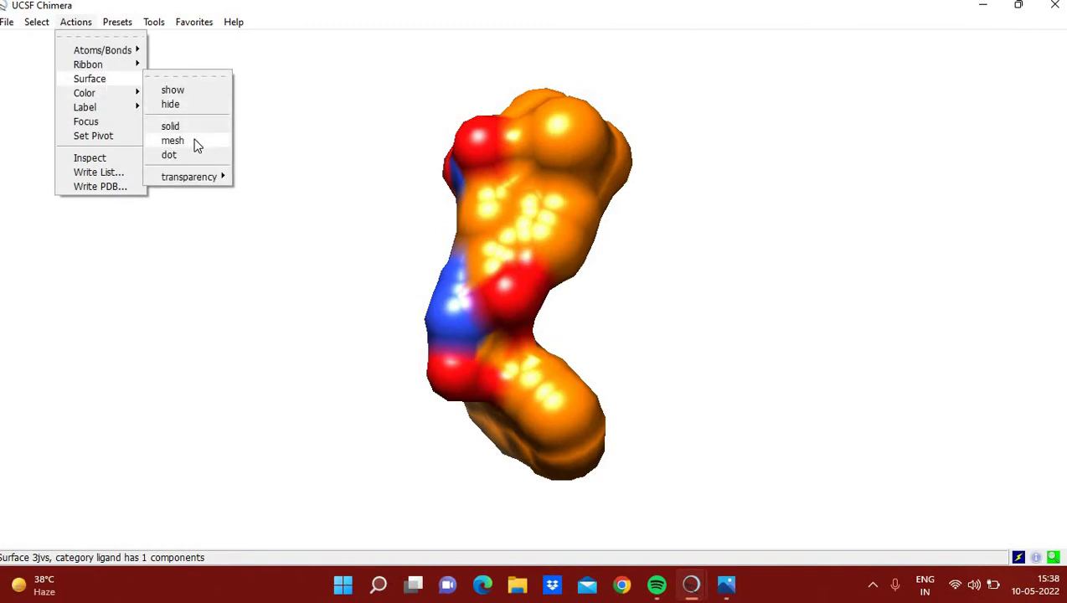
{"action": "left_click", "coordinate": [173, 141]}
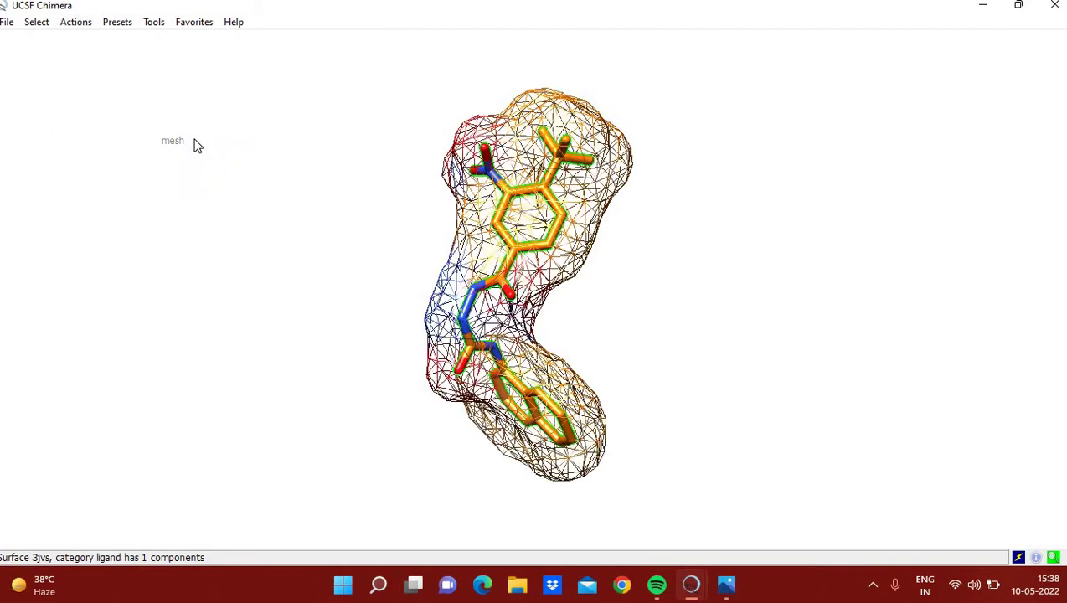
Step: Clear the selection and rotate the mesh-covered ligand to view it from another side
{"action": "left_click", "coordinate": [37, 22]}
{"action": "left_click", "coordinate": [84, 177]}
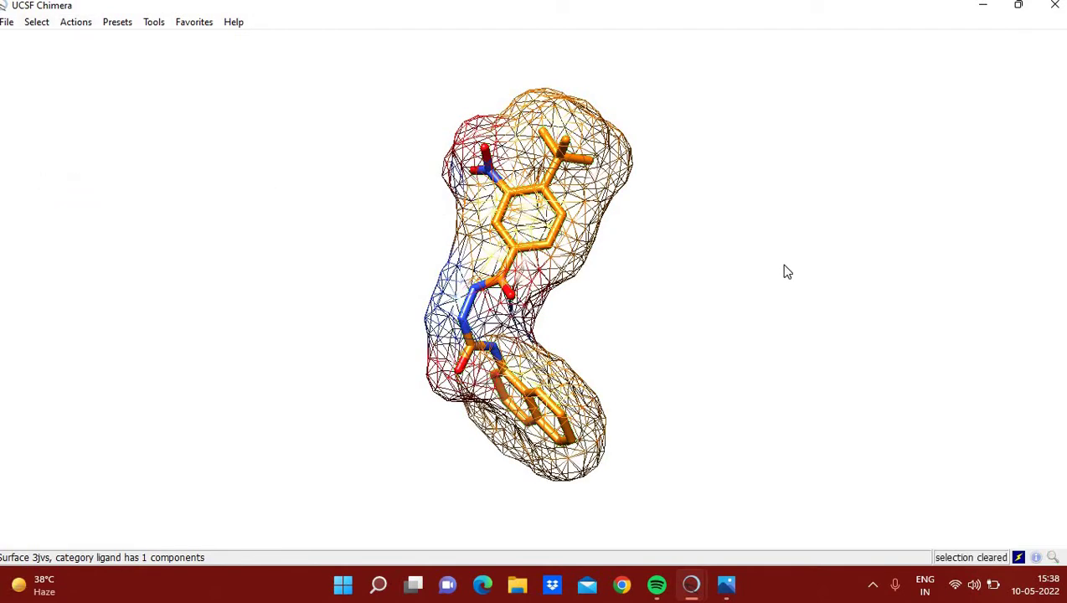
{"action": "left_click_drag", "start_coordinate": [787, 272], "coordinate": [566, 349]}
{"action": "scroll", "coordinate": [600, 320], "scroll_direction": "up", "scroll_amount": 3}
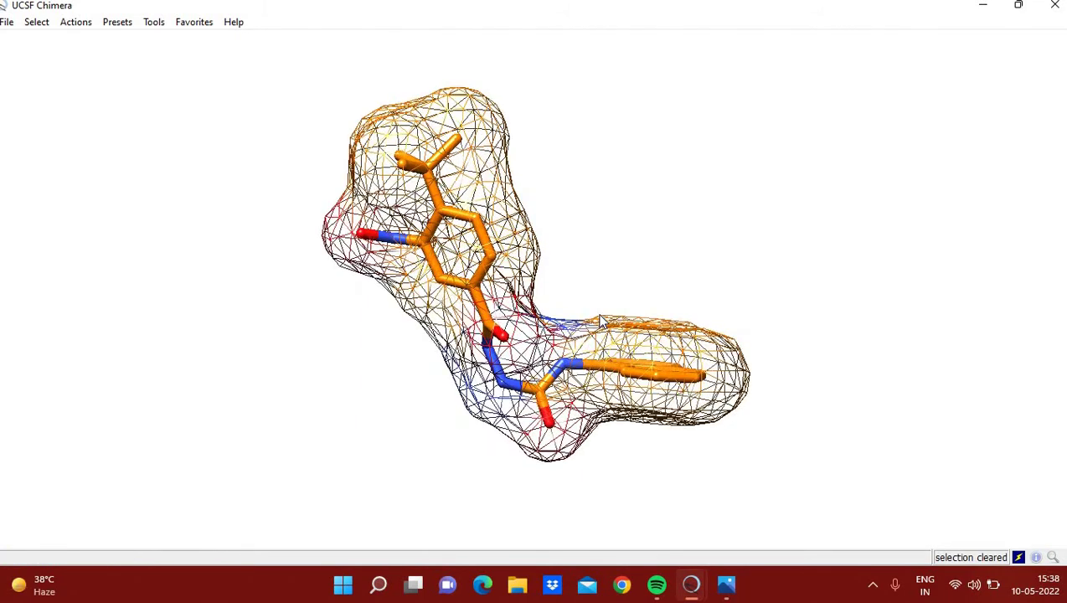
{"action": "scroll", "coordinate": [600, 320], "scroll_direction": "down", "scroll_amount": 3}
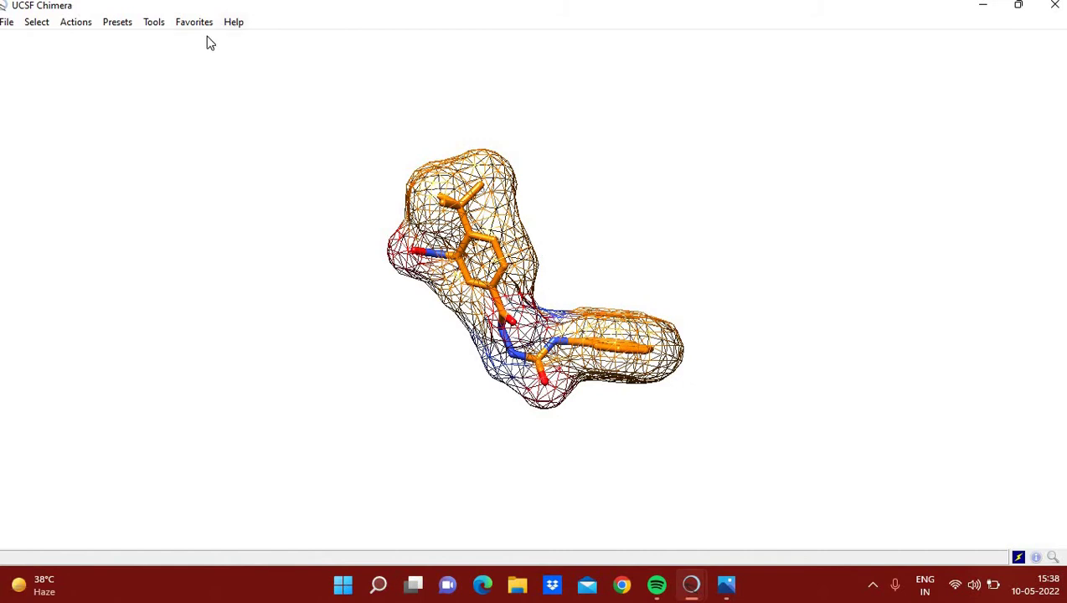
Step: Open the sequence of 3jvs chain A and move its window off the centre of the view
{"action": "left_click", "coordinate": [151, 26]}
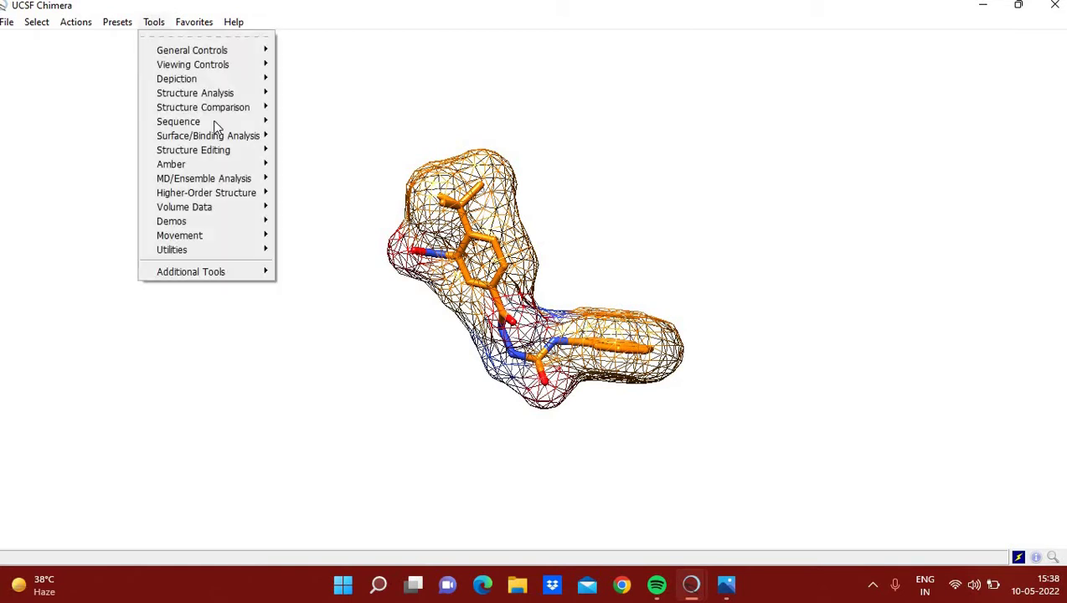
{"action": "mouse_move", "coordinate": [216, 124]}
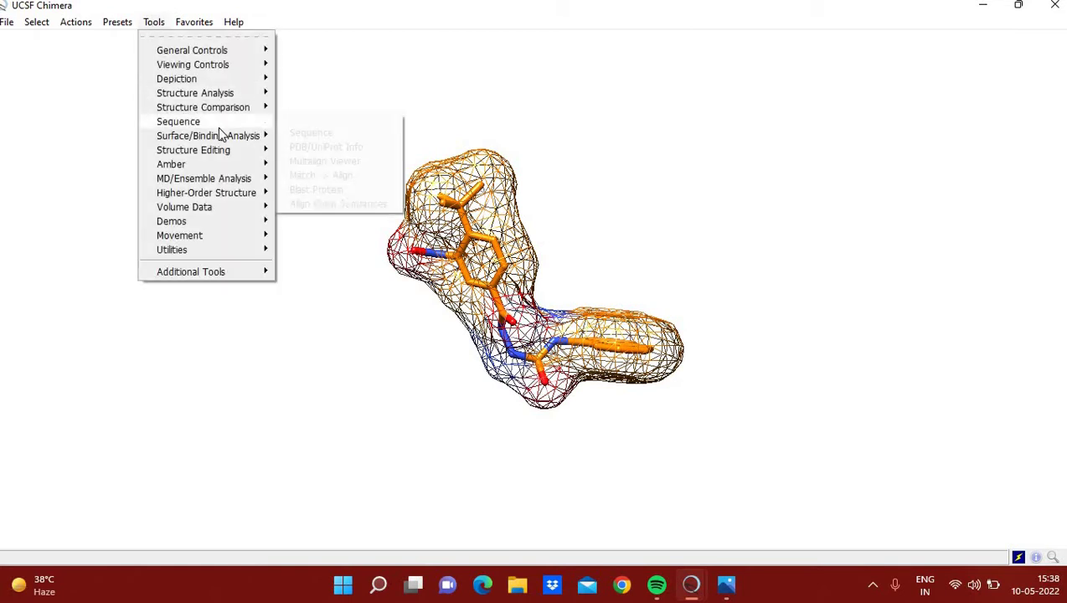
{"action": "left_click", "coordinate": [302, 133]}
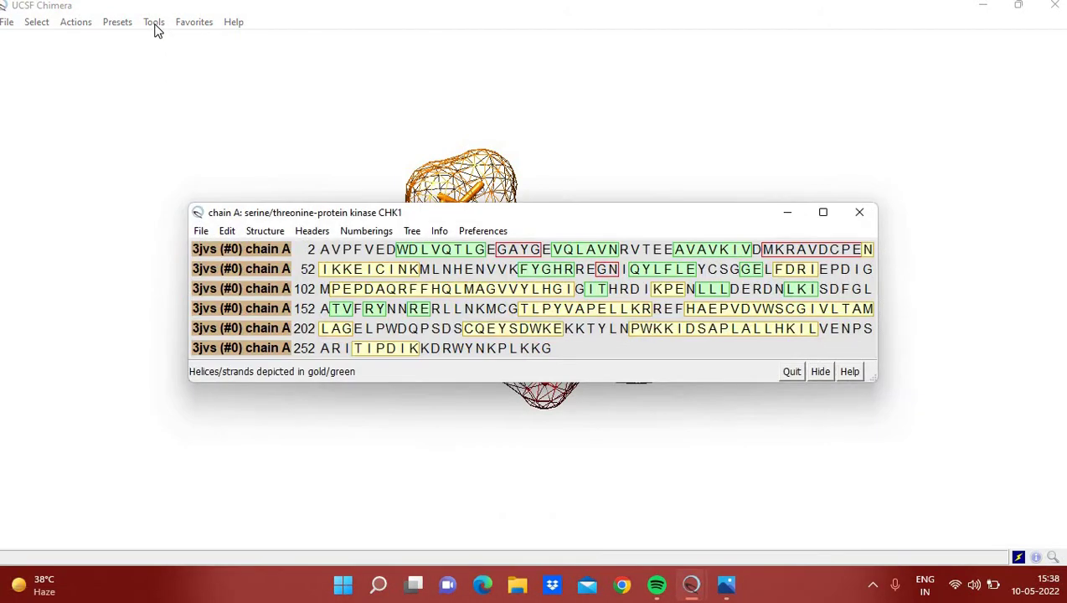
{"action": "left_click", "coordinate": [154, 24]}
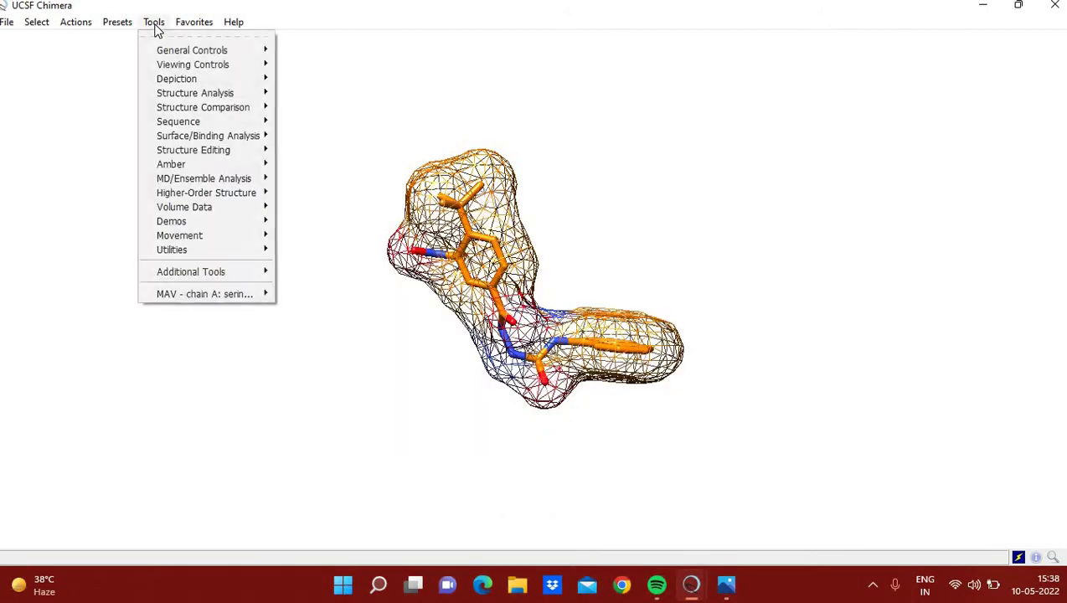
{"action": "mouse_move", "coordinate": [209, 110]}
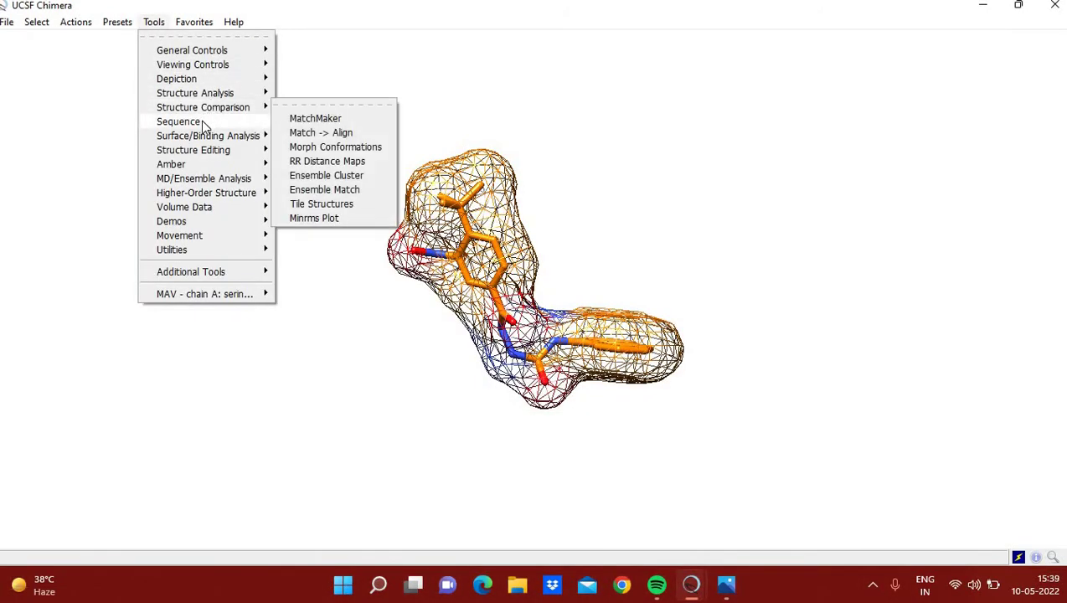
{"action": "left_click", "coordinate": [311, 132]}
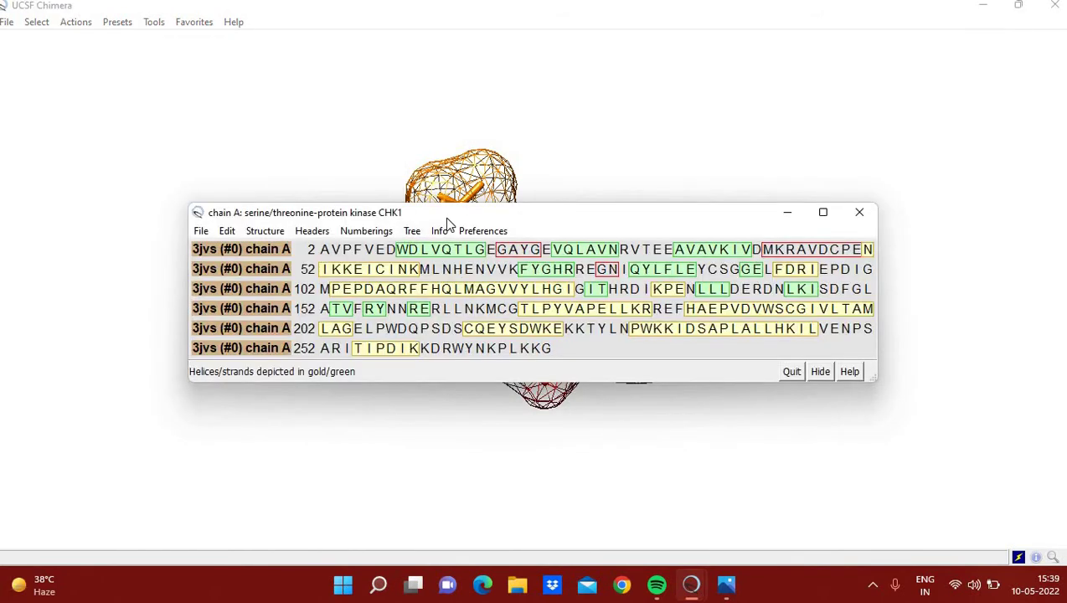
{"action": "left_click_drag", "start_coordinate": [446, 220], "coordinate": [375, 185]}
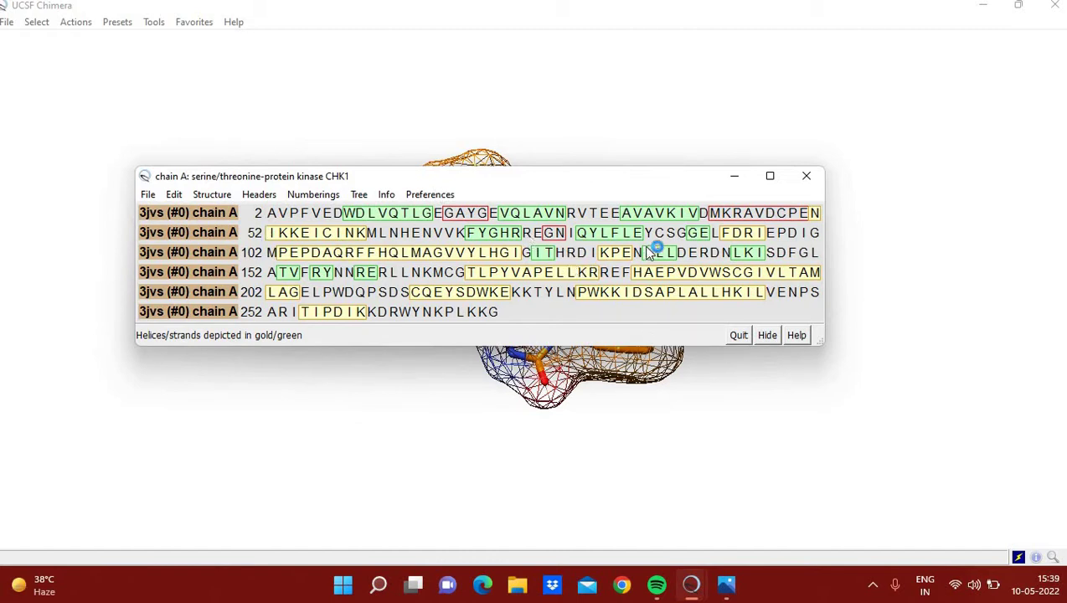
Step: Select residue PHE 93 in the chain A sequence and display its atoms and bonds beside the ligand
{"action": "left_click", "coordinate": [724, 234]}
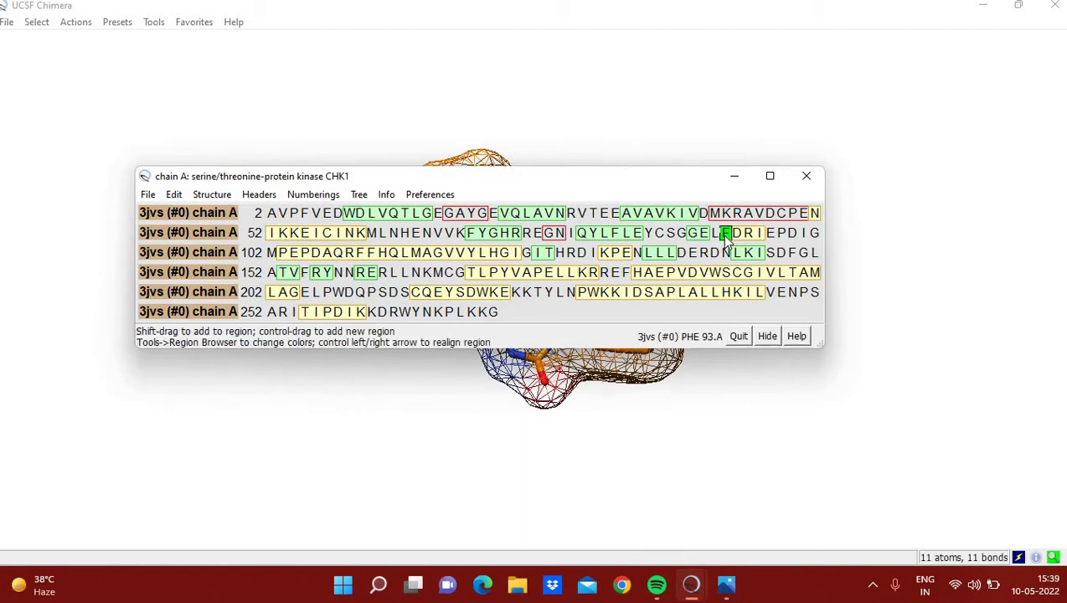
{"action": "left_click", "coordinate": [74, 26]}
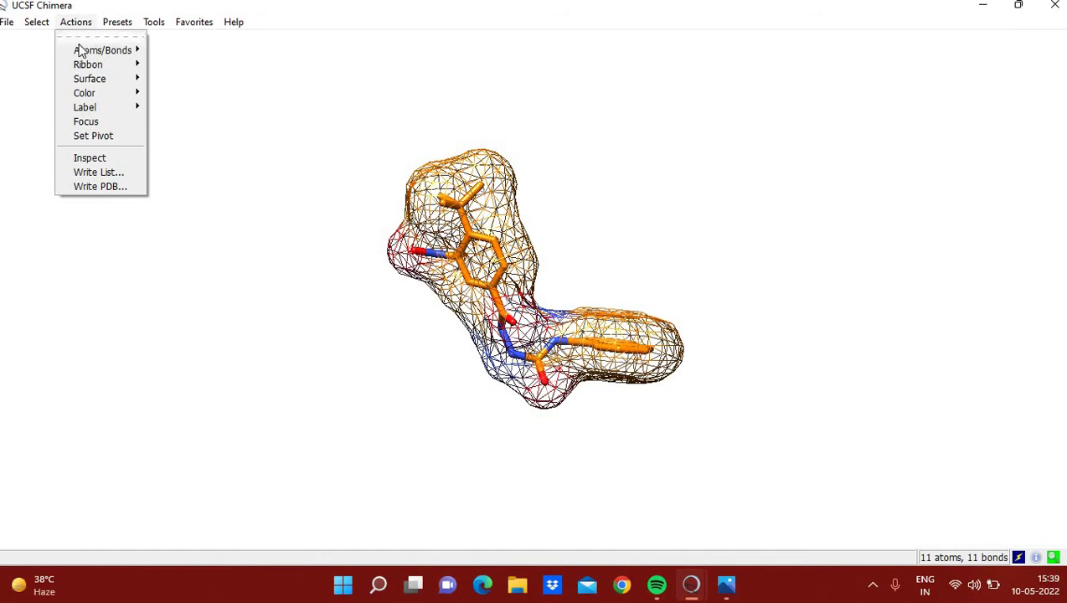
{"action": "mouse_move", "coordinate": [81, 51]}
{"action": "left_click", "coordinate": [186, 65]}
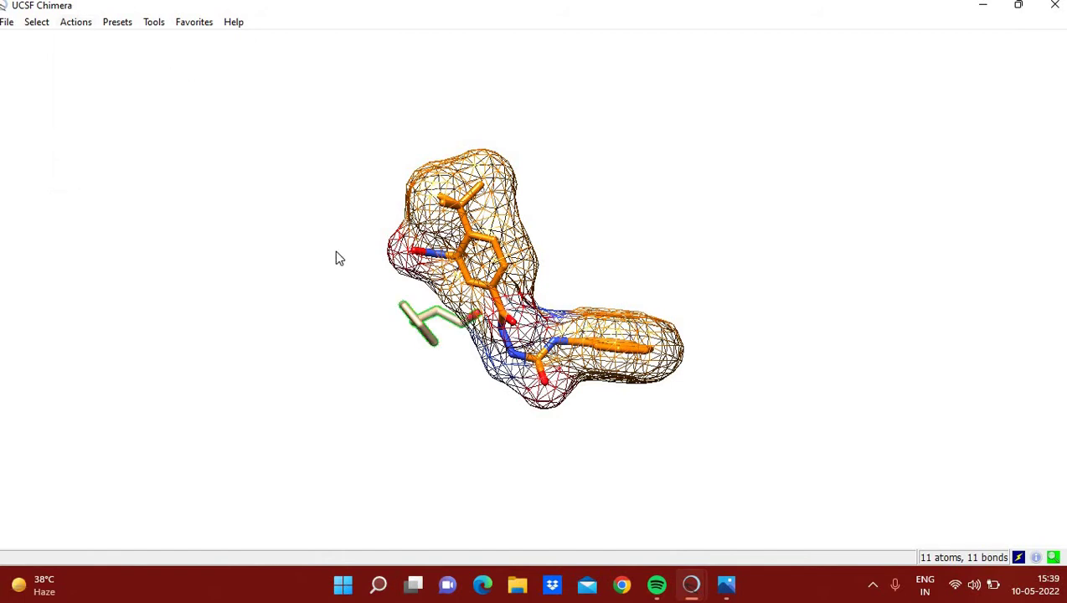
{"action": "mouse_move", "coordinate": [429, 320]}
Step: Open the command line with the command select:AGY z<3.5 ready in it
{"action": "left_click", "coordinate": [161, 29]}
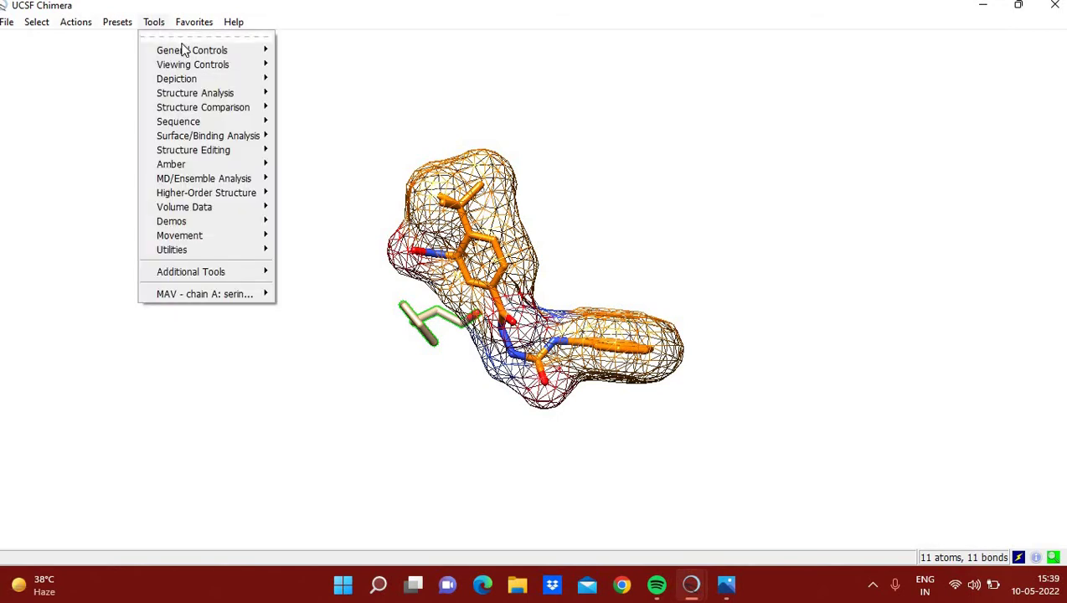
{"action": "mouse_move", "coordinate": [175, 49]}
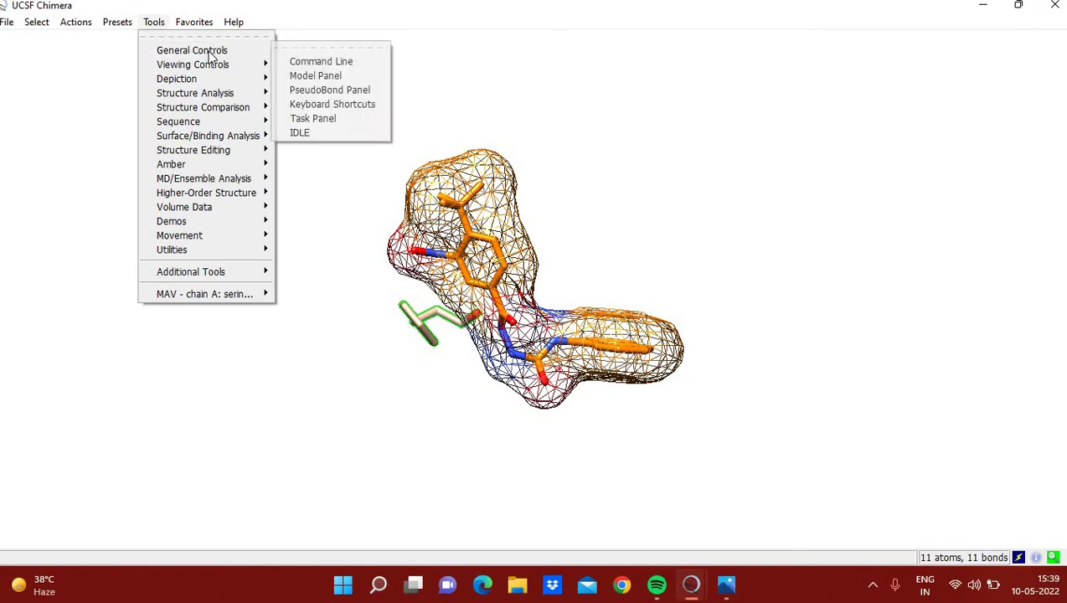
{"action": "left_click", "coordinate": [322, 62]}
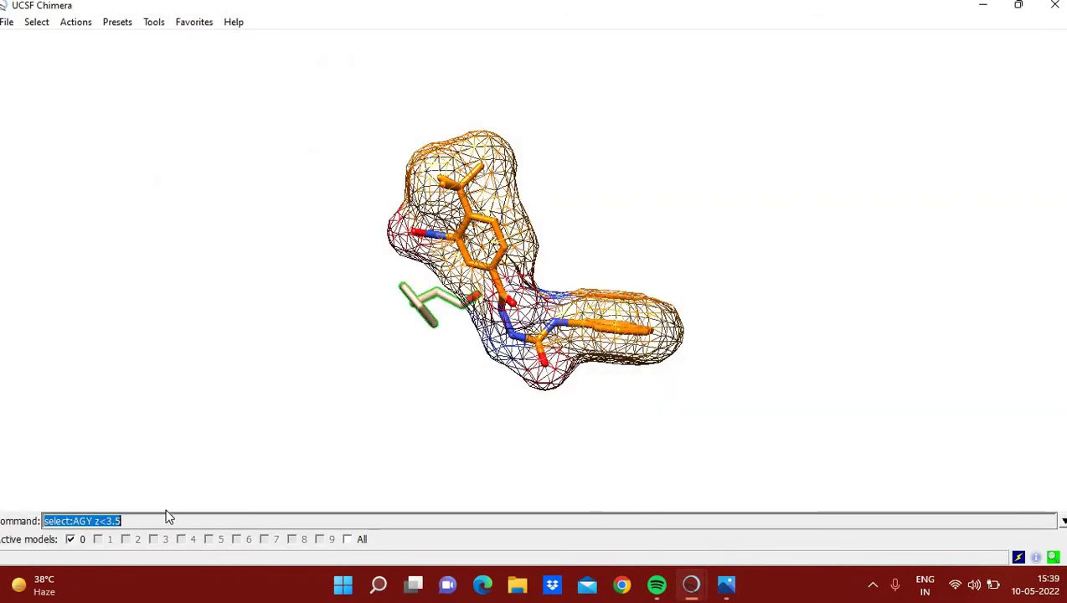
{"action": "left_click", "coordinate": [143, 520]}
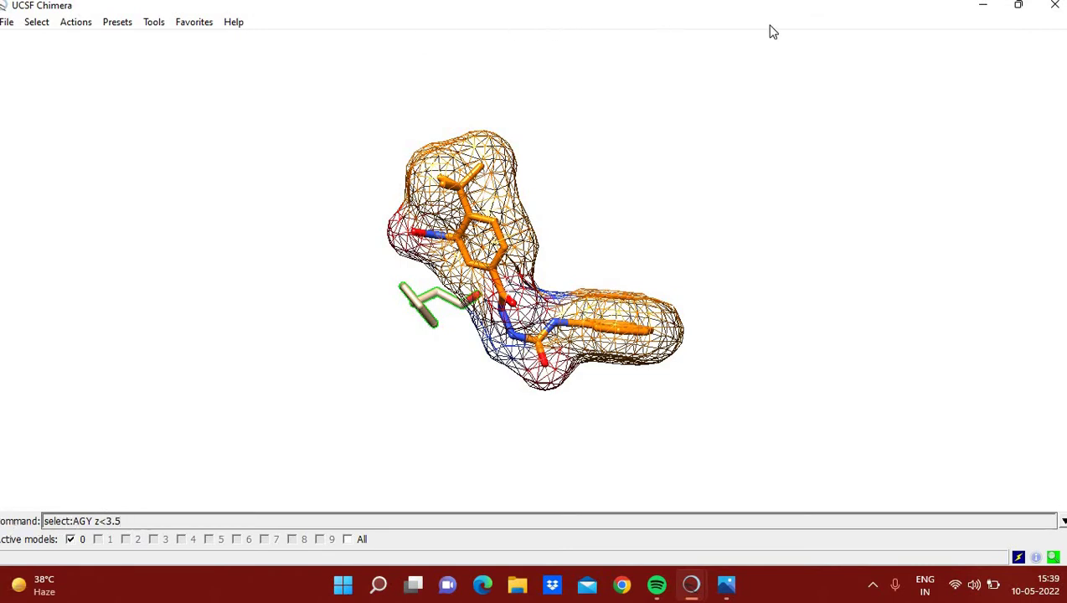
Step: Restore the maximized Chimera window to a floating one, move it and enlarge it in width and height
{"action": "left_click", "coordinate": [1018, 5]}
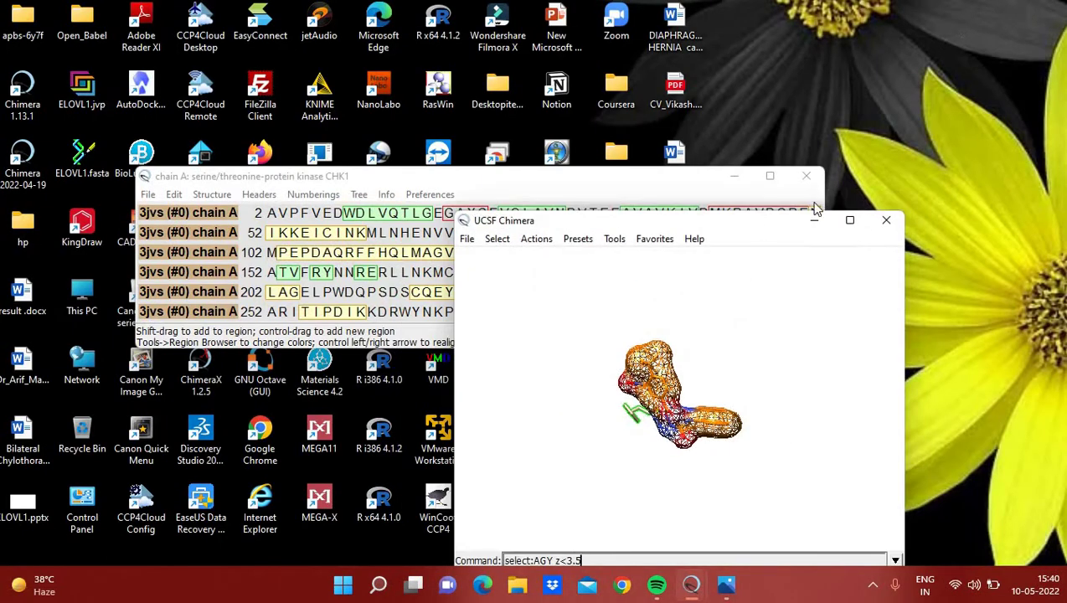
{"action": "left_click_drag", "start_coordinate": [704, 210], "coordinate": [556, 121]}
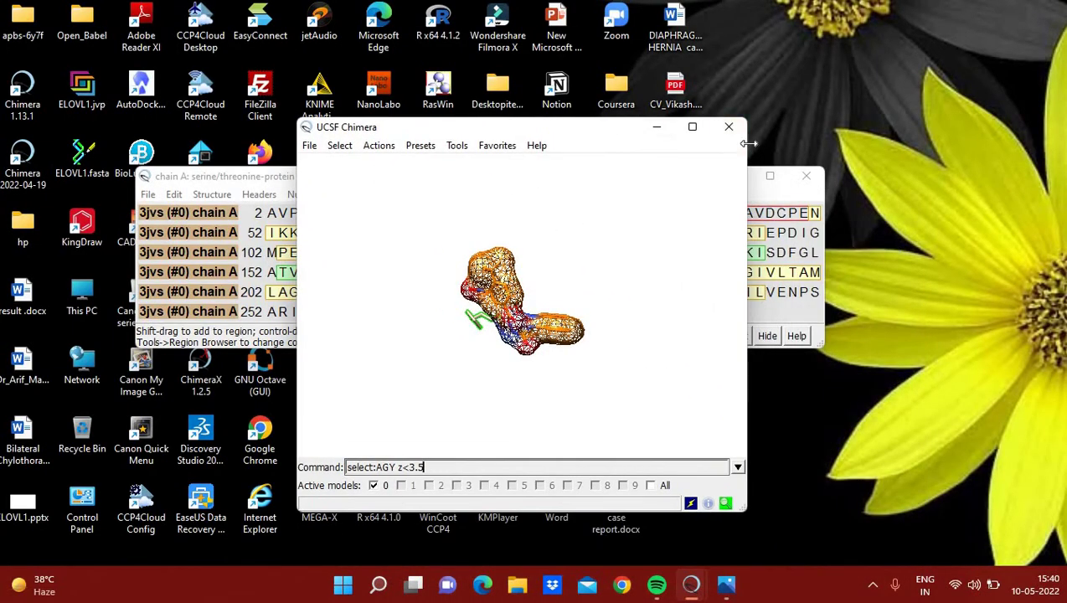
{"action": "left_click_drag", "start_coordinate": [745, 146], "coordinate": [979, 147]}
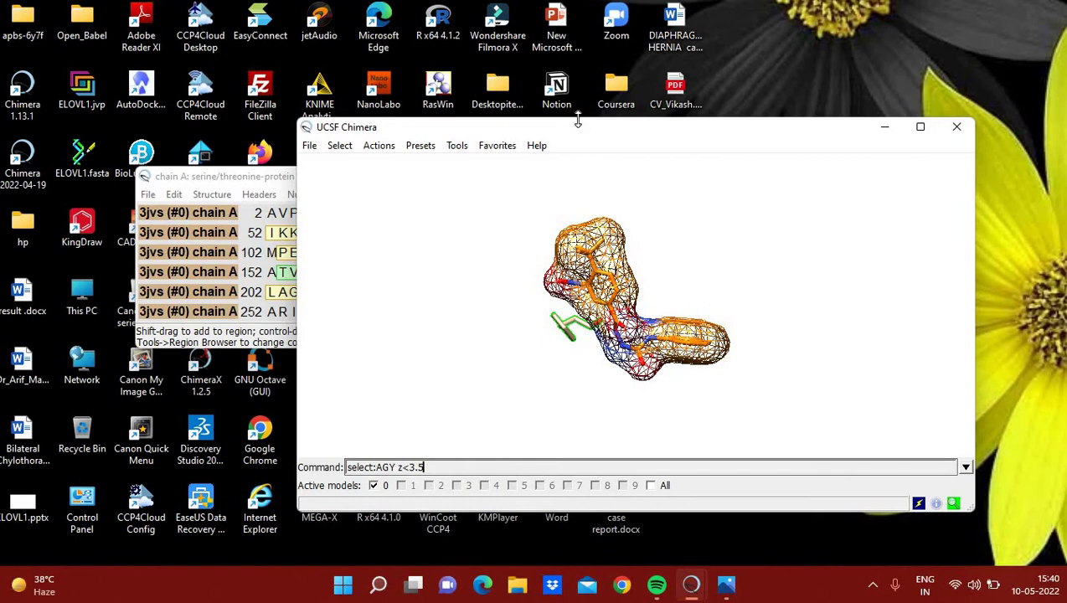
{"action": "left_click_drag", "start_coordinate": [576, 119], "coordinate": [570, 36]}
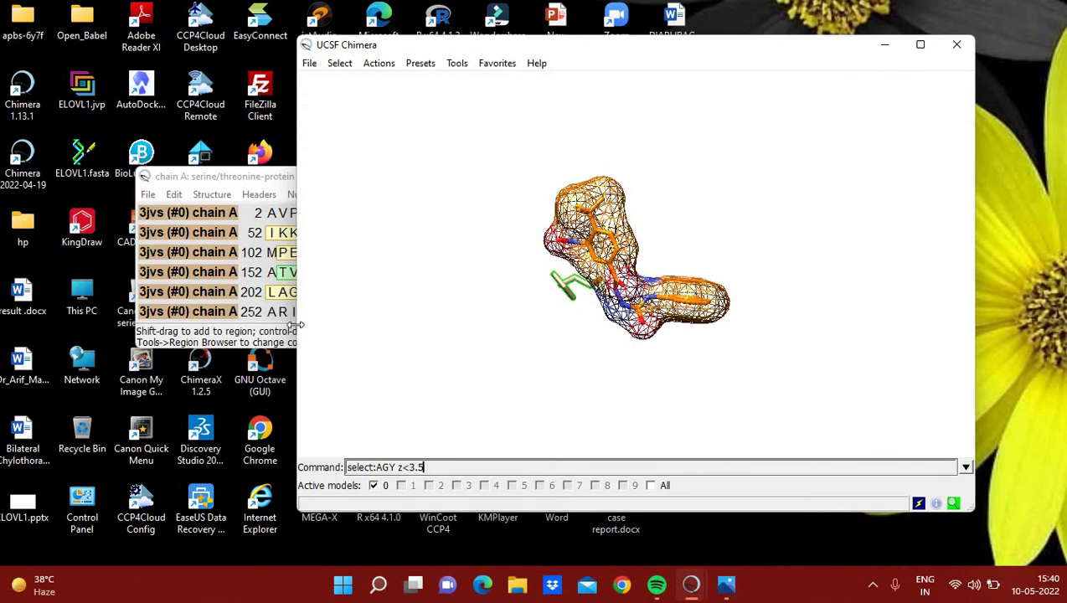
Step: Run the command select:AGY z<3.5 to select the ligand and its surrounding residues
{"action": "key", "text": "Return"}
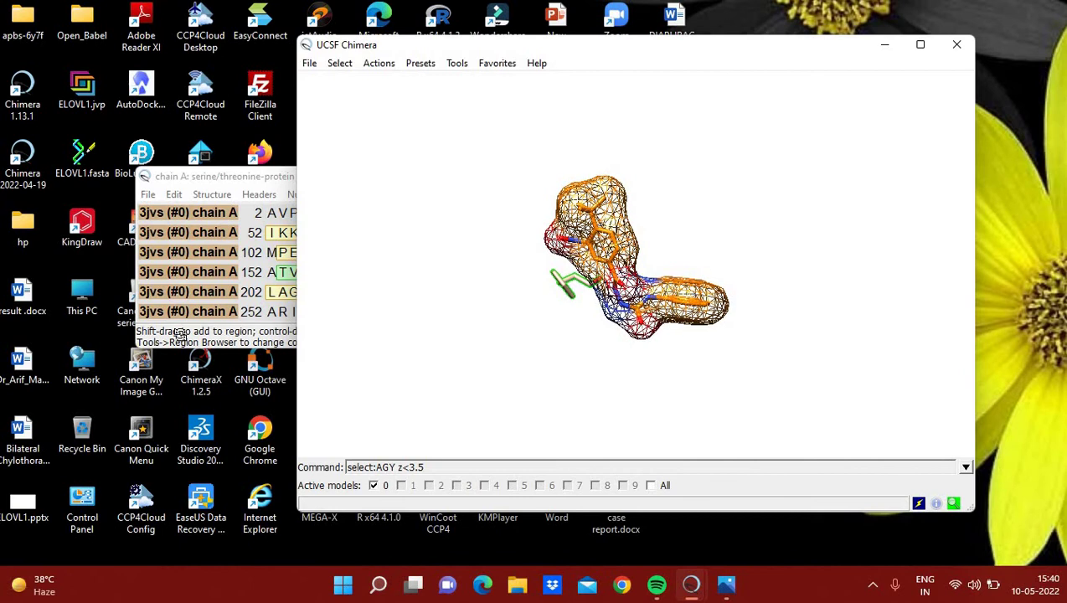
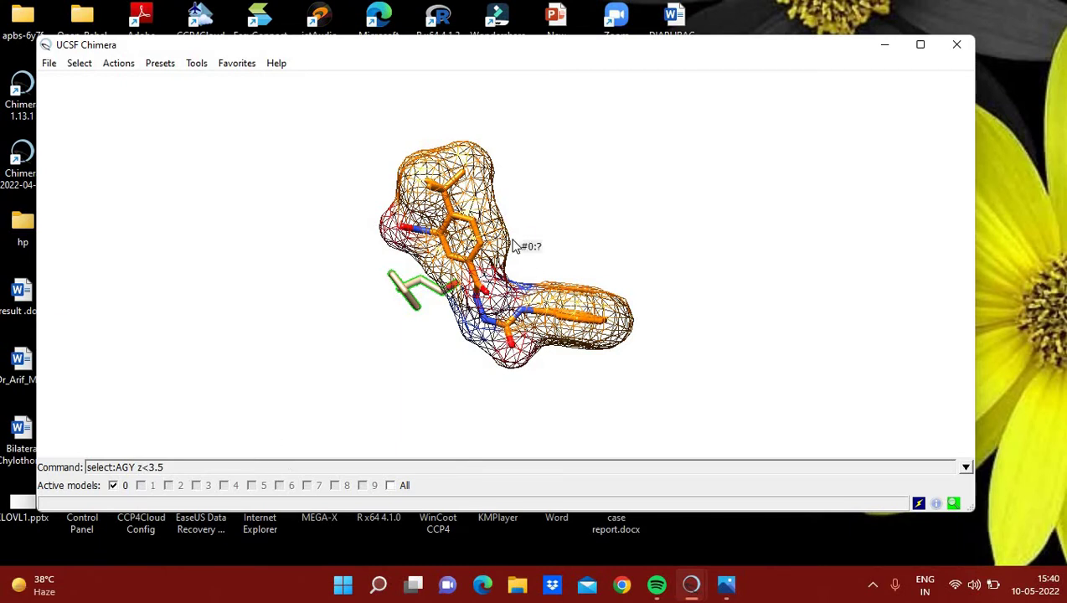
{"action": "scroll", "coordinate": [514, 246], "scroll_direction": "down", "scroll_amount": 3}
{"action": "scroll", "coordinate": [514, 246], "scroll_direction": "up", "scroll_amount": 5}
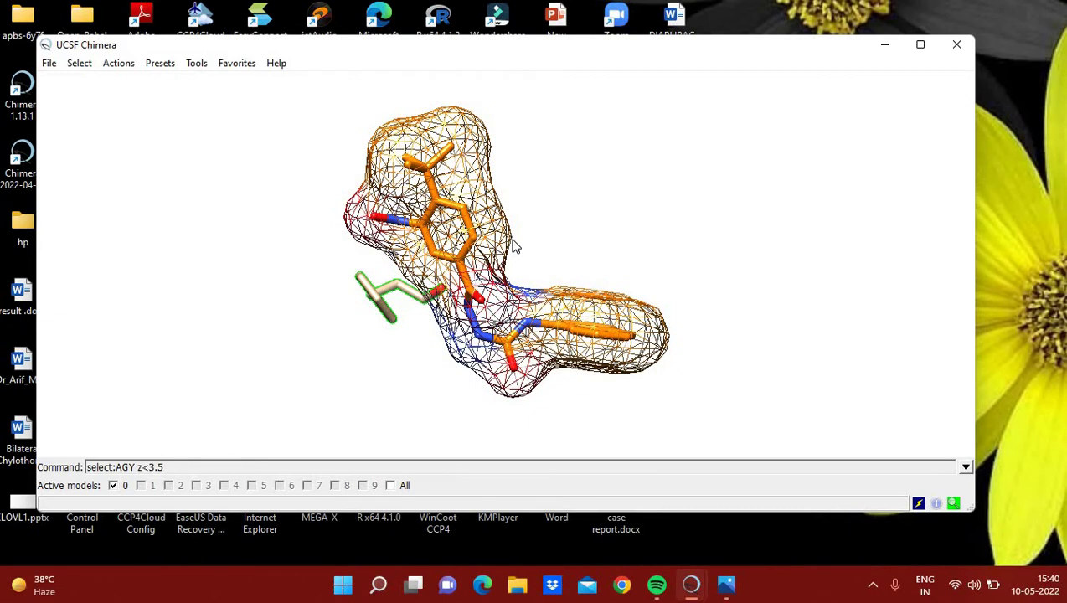
{"action": "left_click", "coordinate": [201, 467]}
{"action": "key", "text": "Return"}
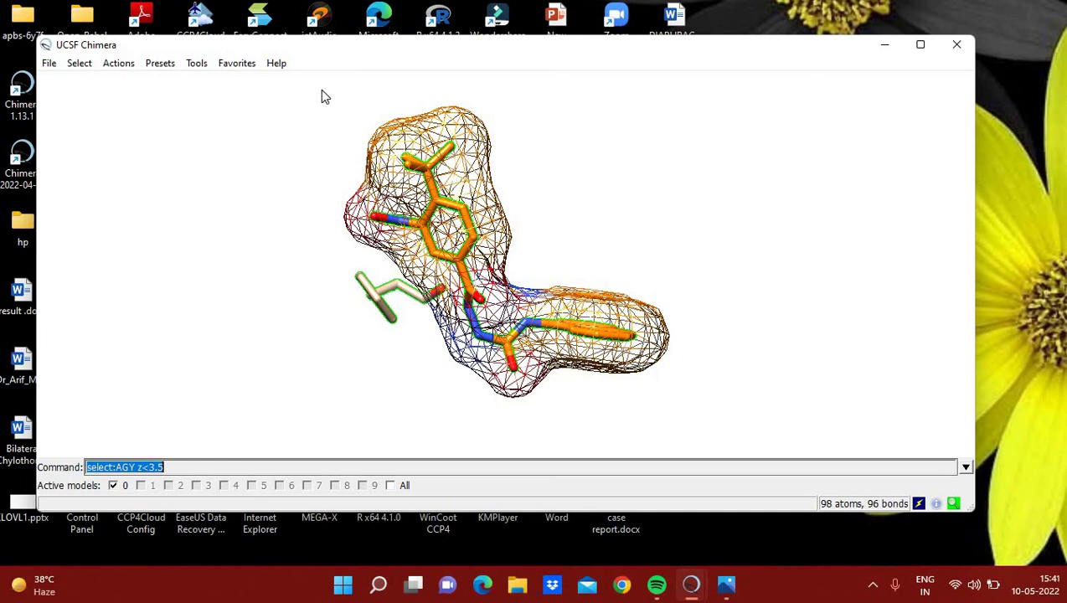
Step: Run select:AGY z<3.5 again and show the atoms and bonds of the selected ligand and surrounding residues
{"action": "left_click", "coordinate": [197, 64]}
{"action": "mouse_move", "coordinate": [118, 65]}
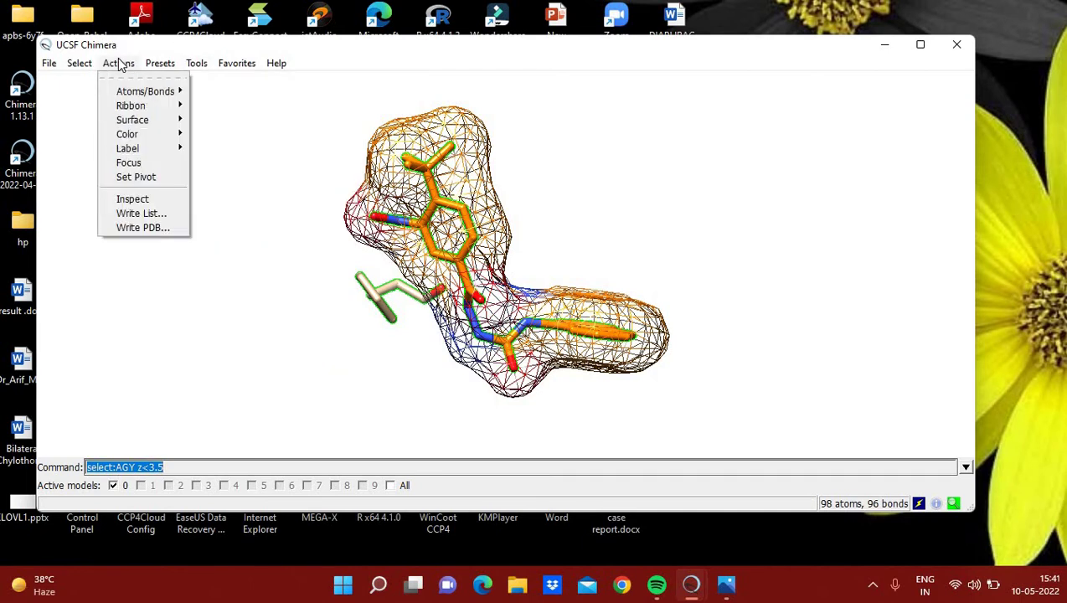
{"action": "left_click", "coordinate": [171, 467]}
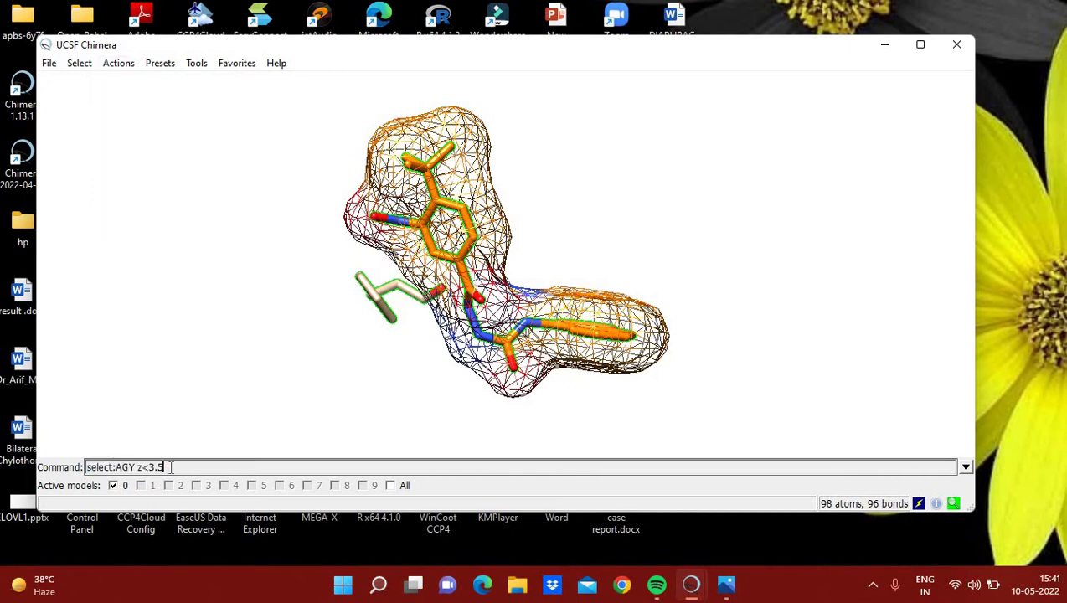
{"action": "key", "text": "Return"}
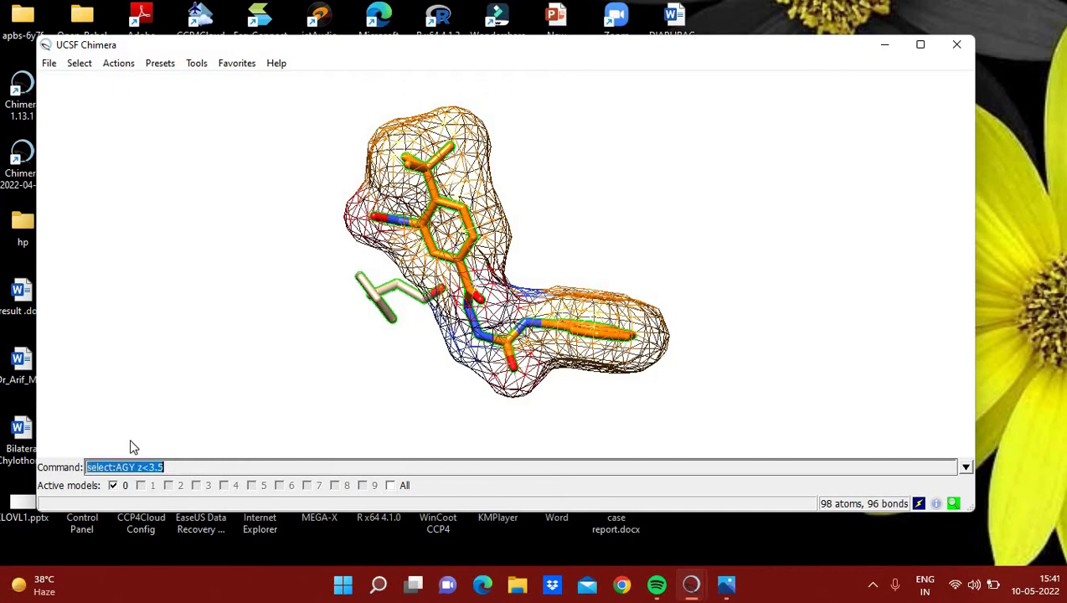
{"action": "left_click", "coordinate": [119, 65]}
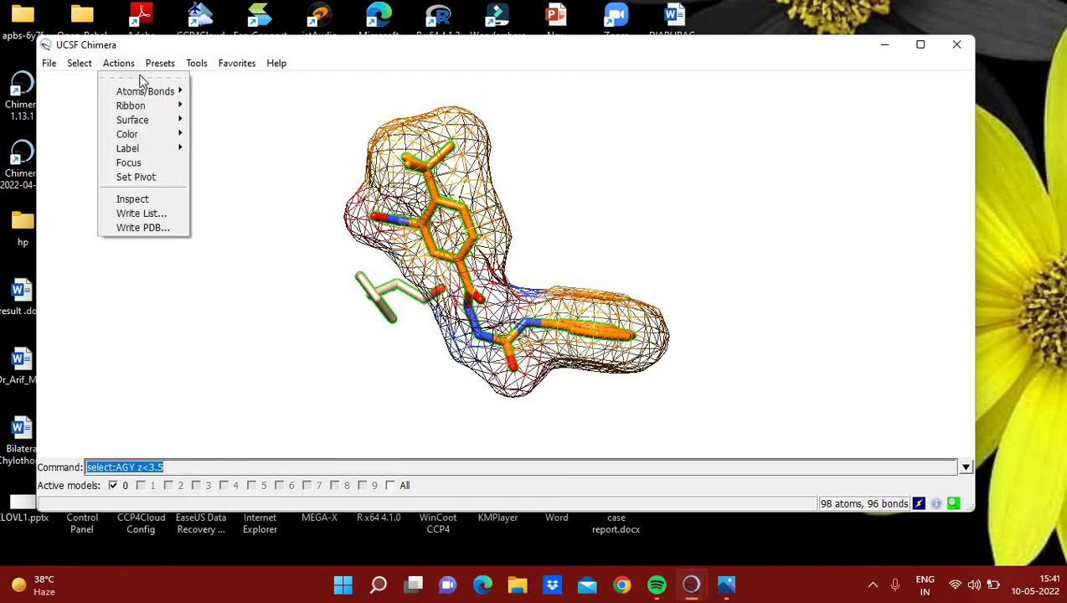
{"action": "mouse_move", "coordinate": [147, 95]}
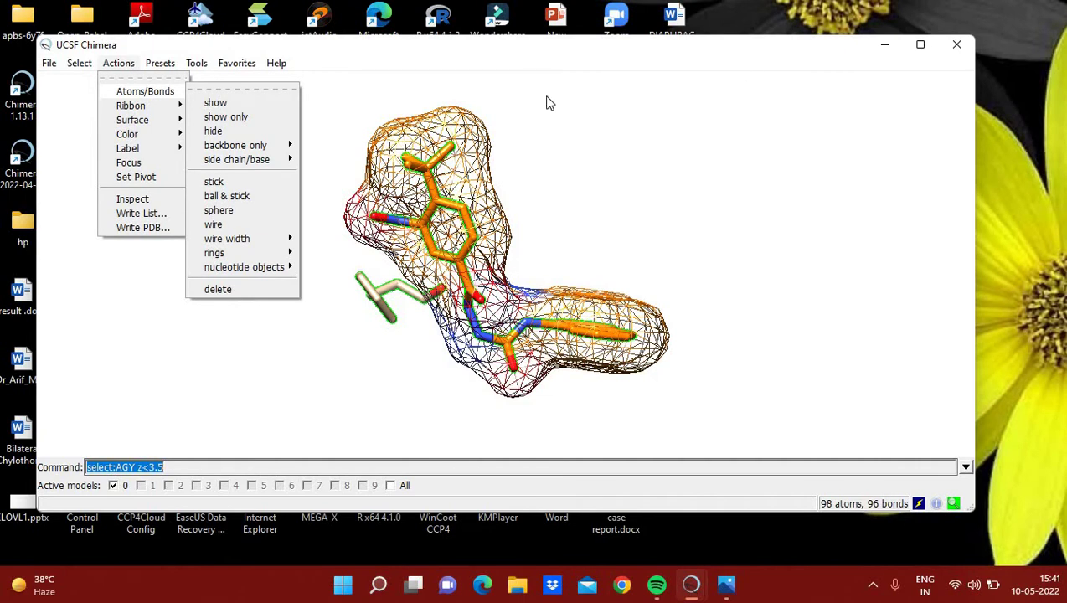
{"action": "left_click", "coordinate": [260, 102]}
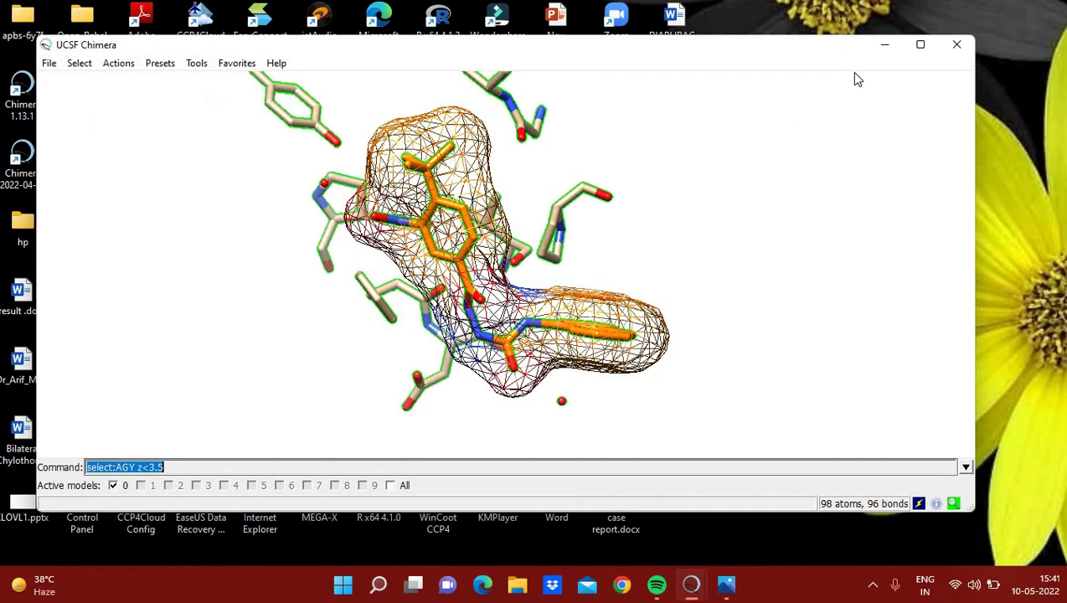
Step: Maximize the Chimera window and examine the residues surrounding the AGY ligand
{"action": "left_click", "coordinate": [920, 46]}
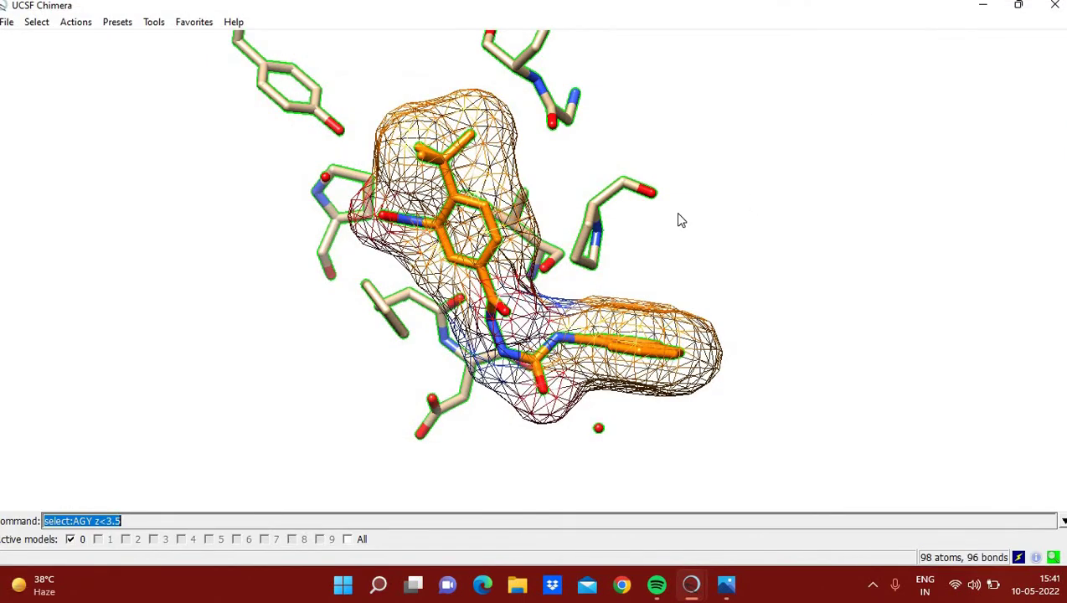
{"action": "scroll", "coordinate": [678, 219], "scroll_direction": "up", "scroll_amount": 3}
{"action": "scroll", "coordinate": [678, 219], "scroll_direction": "down", "scroll_amount": 5}
{"action": "left_click_drag", "start_coordinate": [679, 220], "coordinate": [700, 136]}
{"action": "scroll", "coordinate": [693, 311], "scroll_direction": "down", "scroll_amount": 2}
{"action": "scroll", "coordinate": [693, 317], "scroll_direction": "up", "scroll_amount": 3}
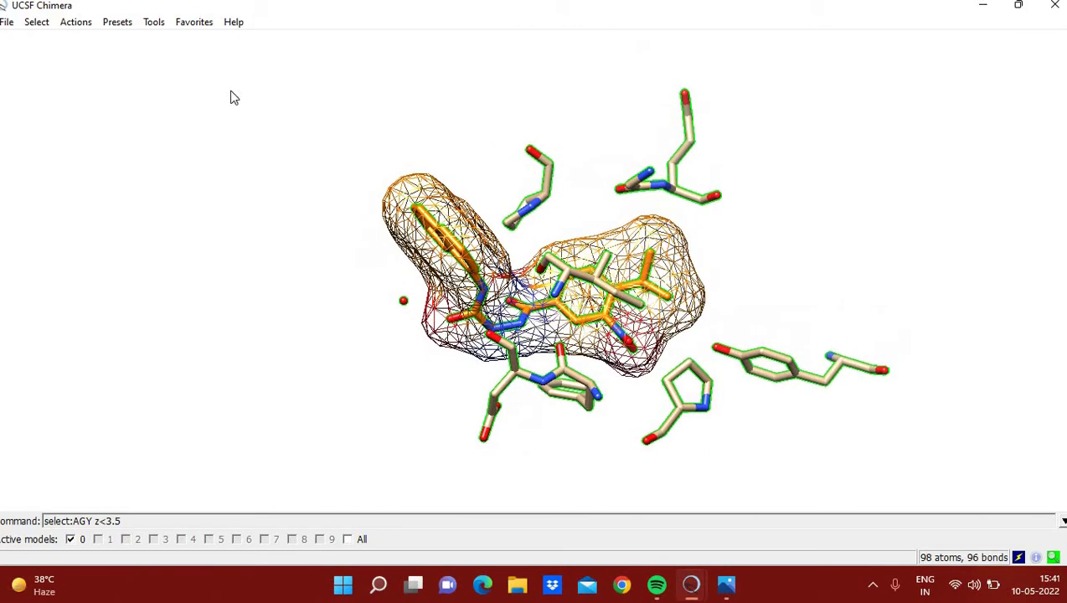
Step: Show the ribbon for the selected residues around the ligand
{"action": "left_click", "coordinate": [67, 25]}
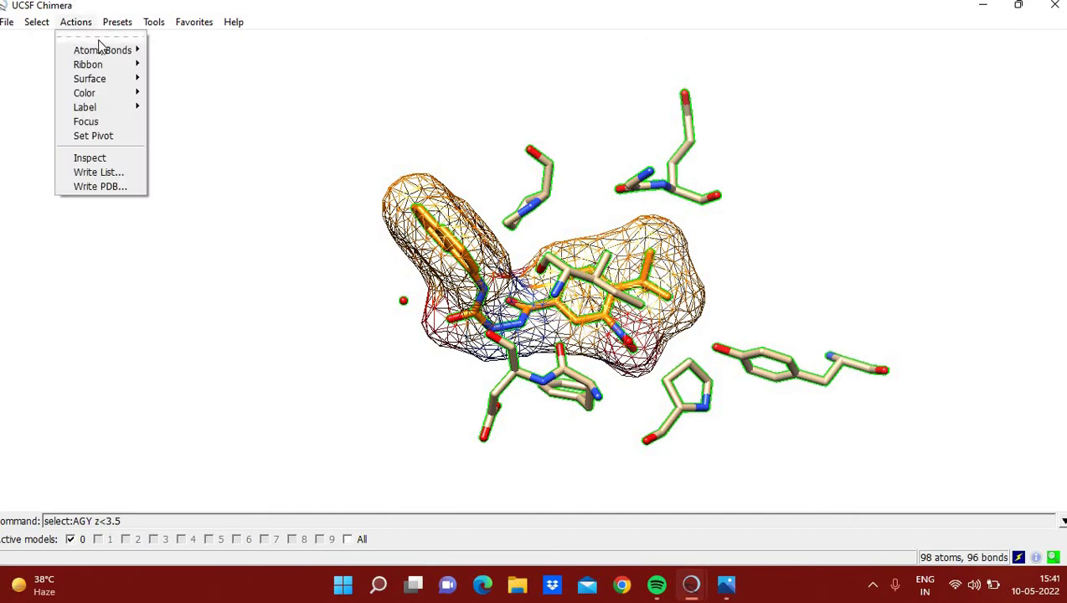
{"action": "mouse_move", "coordinate": [100, 53]}
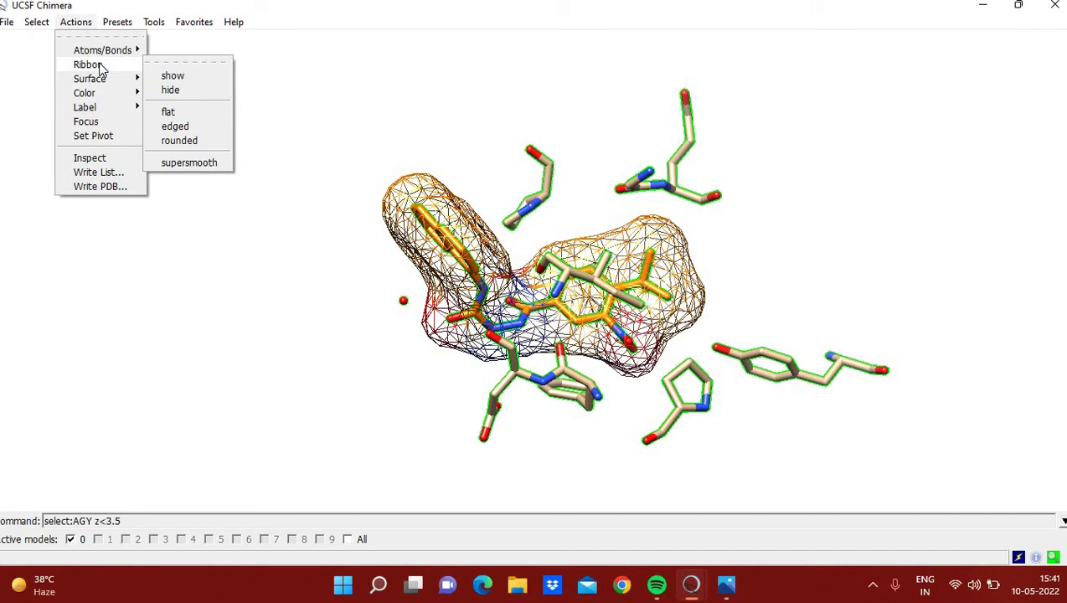
{"action": "left_click", "coordinate": [110, 65]}
{"action": "left_click", "coordinate": [186, 77]}
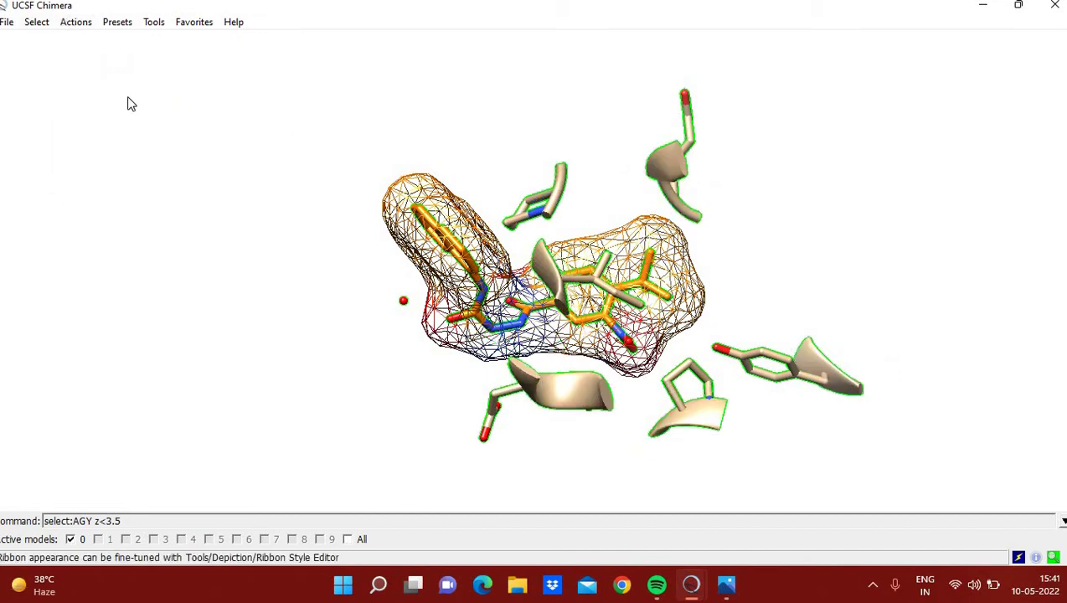
{"action": "left_click", "coordinate": [76, 22]}
{"action": "left_click", "coordinate": [113, 65]}
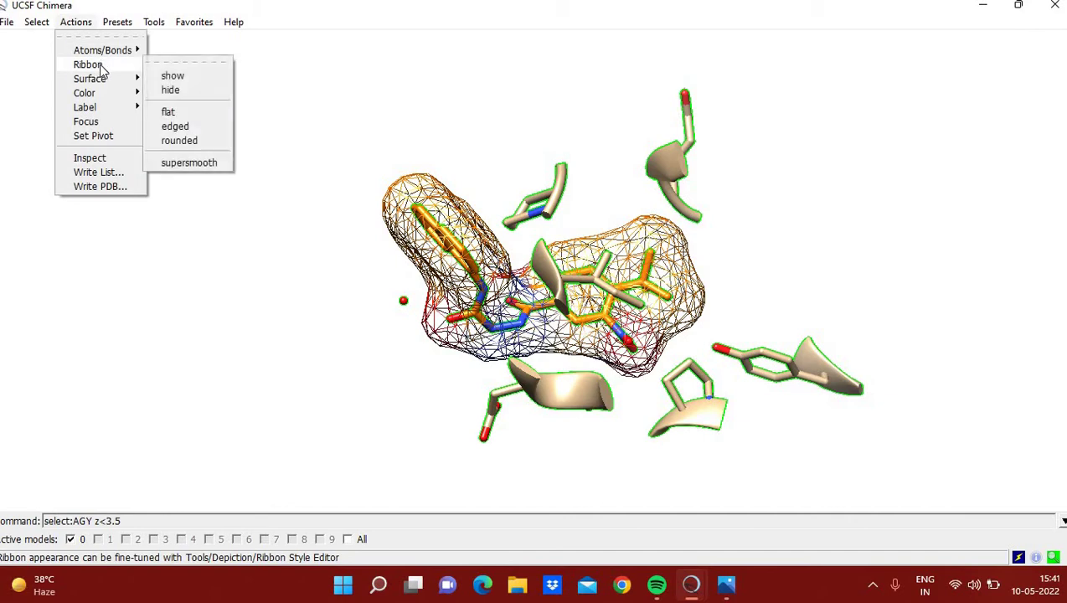
{"action": "left_click", "coordinate": [172, 77]}
Step: Clear the selection of the ligand and its surrounding residues
{"action": "left_click_drag", "start_coordinate": [682, 189], "coordinate": [607, 57]}
{"action": "left_click_drag", "start_coordinate": [400, 188], "coordinate": [492, 228]}
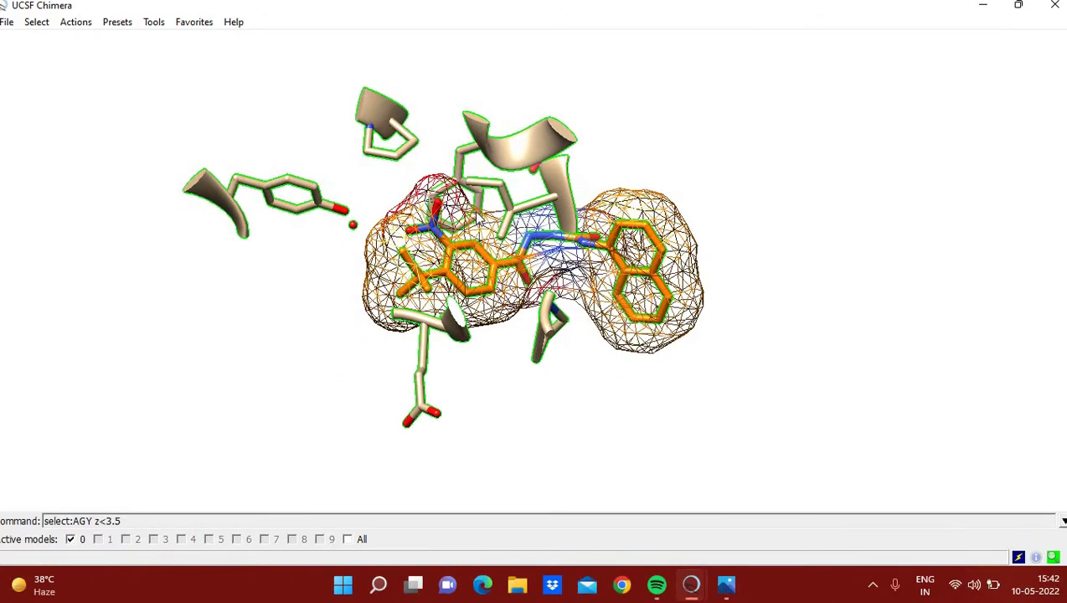
{"action": "left_click", "coordinate": [44, 28]}
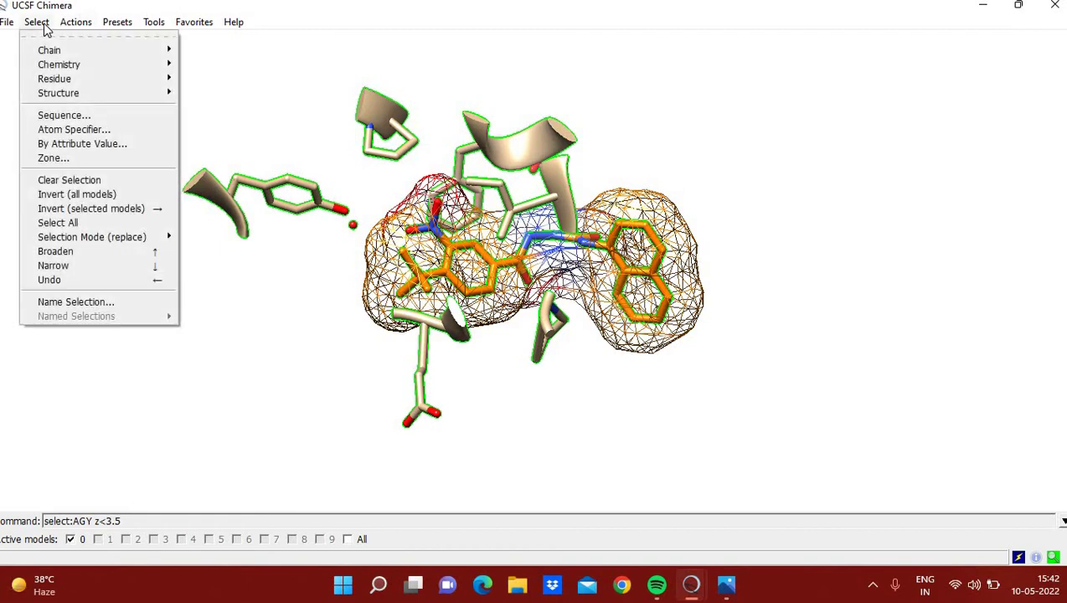
{"action": "left_click", "coordinate": [95, 183]}
Step: Examine the meshed ligand and its neighbouring residues from several angles, both close up and from farther away
{"action": "left_click_drag", "start_coordinate": [375, 291], "coordinate": [494, 235]}
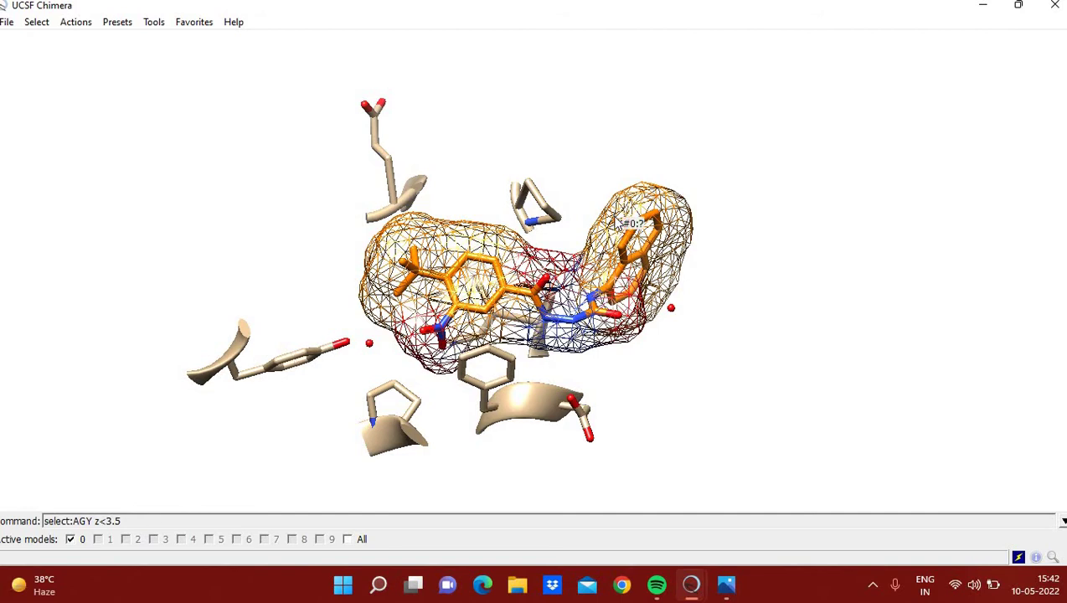
{"action": "scroll", "coordinate": [694, 162], "scroll_direction": "up", "scroll_amount": 3}
{"action": "scroll", "coordinate": [694, 163], "scroll_direction": "up", "scroll_amount": 3}
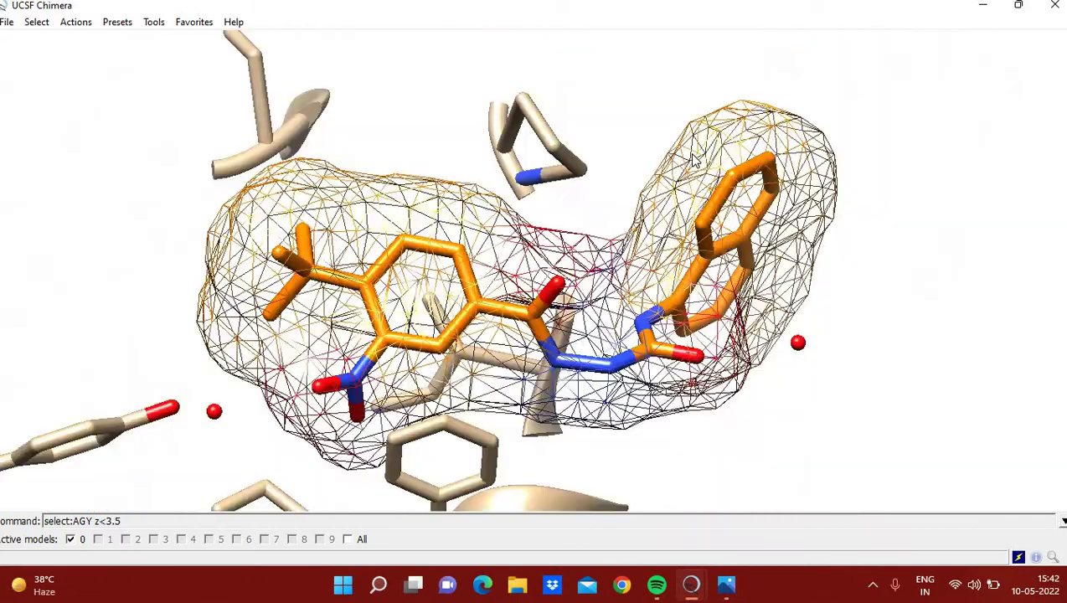
{"action": "scroll", "coordinate": [691, 159], "scroll_direction": "down", "scroll_amount": 10}
{"action": "left_click_drag", "start_coordinate": [658, 246], "coordinate": [634, 335]}
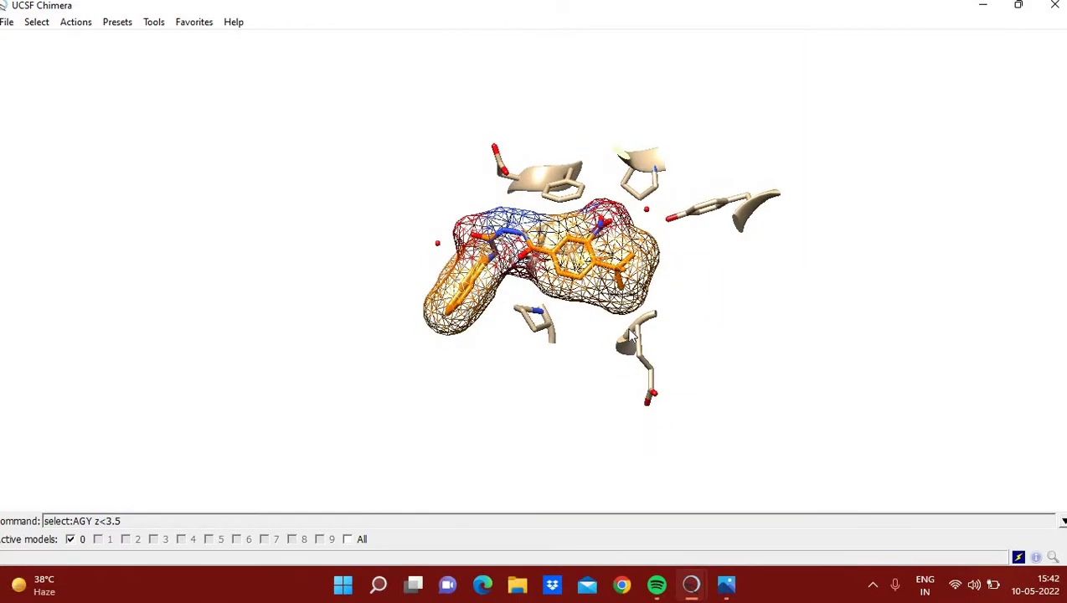
{"action": "scroll", "coordinate": [586, 378], "scroll_direction": "up", "scroll_amount": 5}
{"action": "left_click_drag", "start_coordinate": [576, 304], "coordinate": [605, 253]}
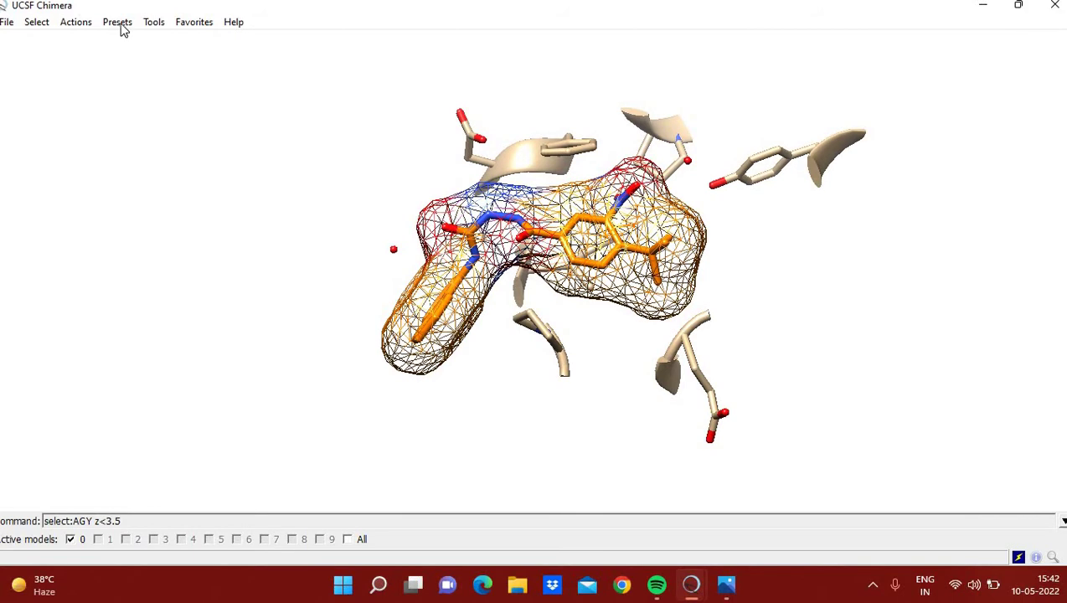
Step: Select the AGY residue and open the FindHBond tool, placing its parameters dialog clear of most of the ligand
{"action": "left_click", "coordinate": [46, 28]}
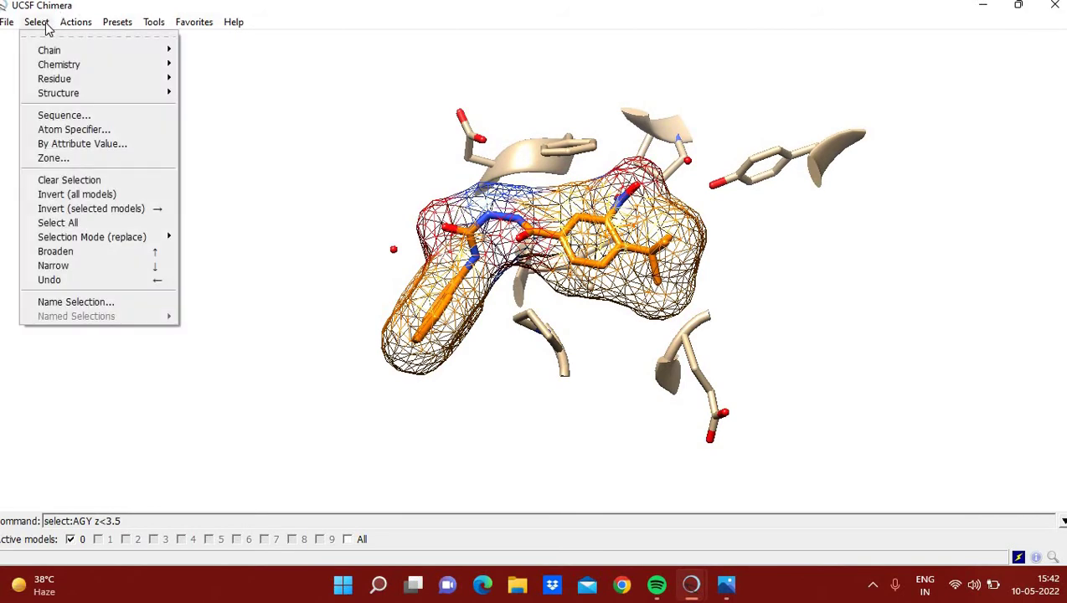
{"action": "mouse_move", "coordinate": [73, 81]}
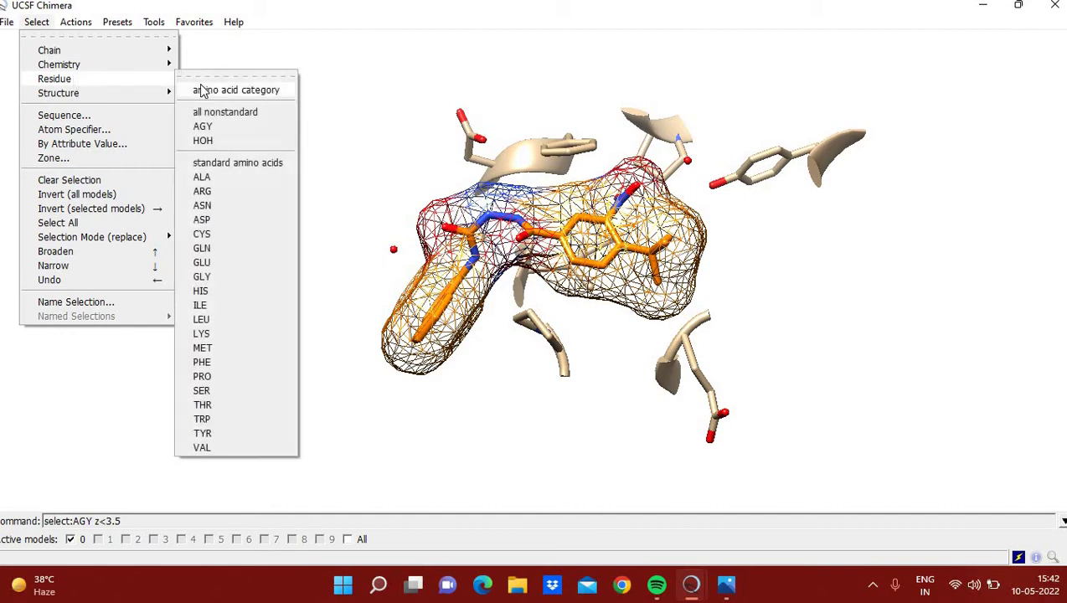
{"action": "left_click", "coordinate": [202, 126]}
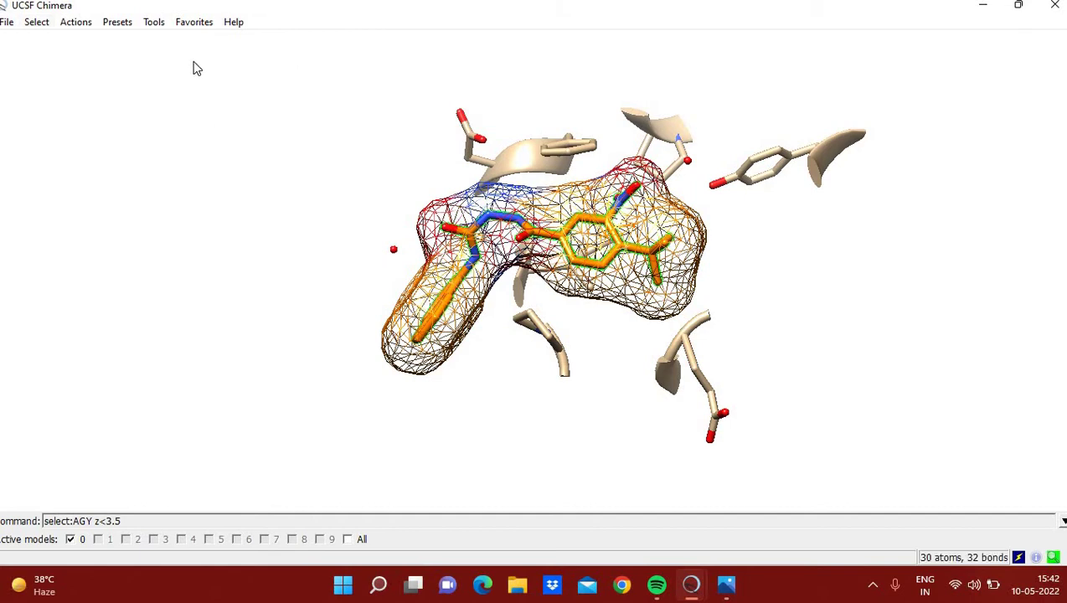
{"action": "left_click", "coordinate": [157, 26]}
{"action": "mouse_move", "coordinate": [211, 138]}
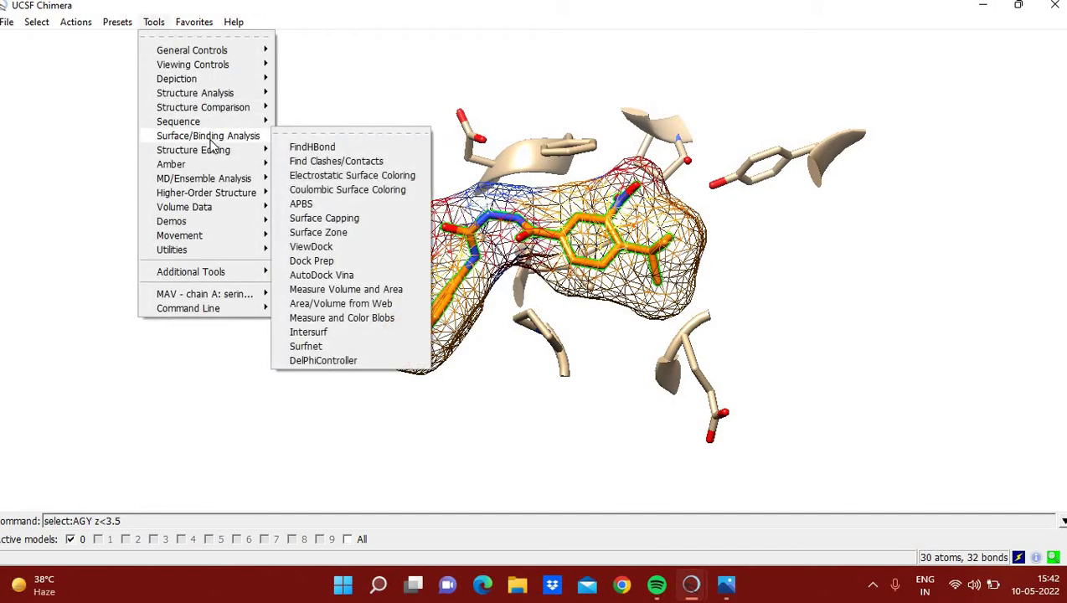
{"action": "left_click", "coordinate": [326, 147]}
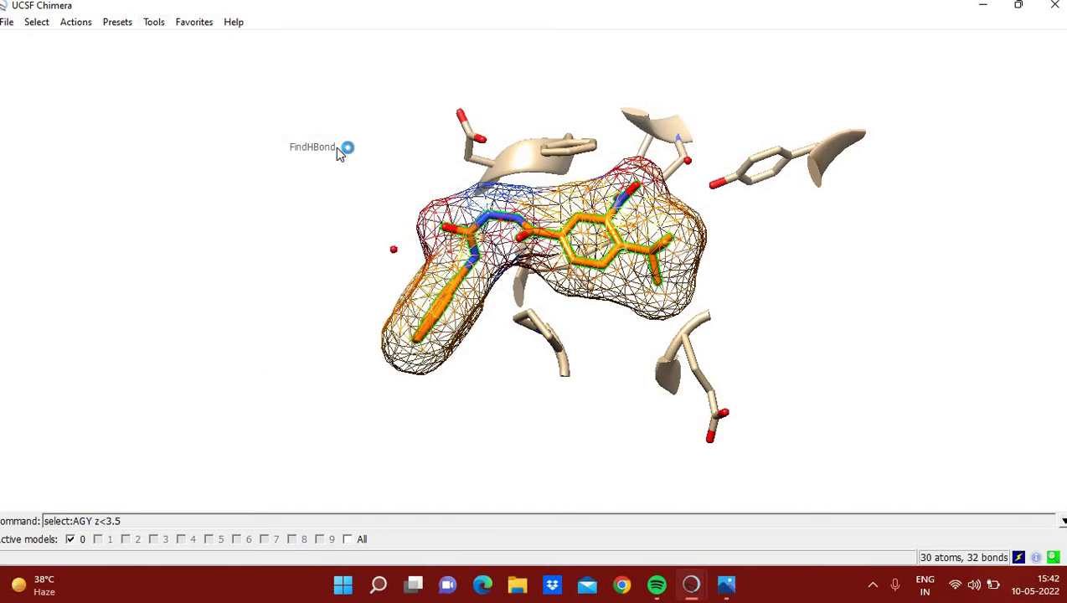
{"action": "left_click_drag", "start_coordinate": [538, 252], "coordinate": [318, 75]}
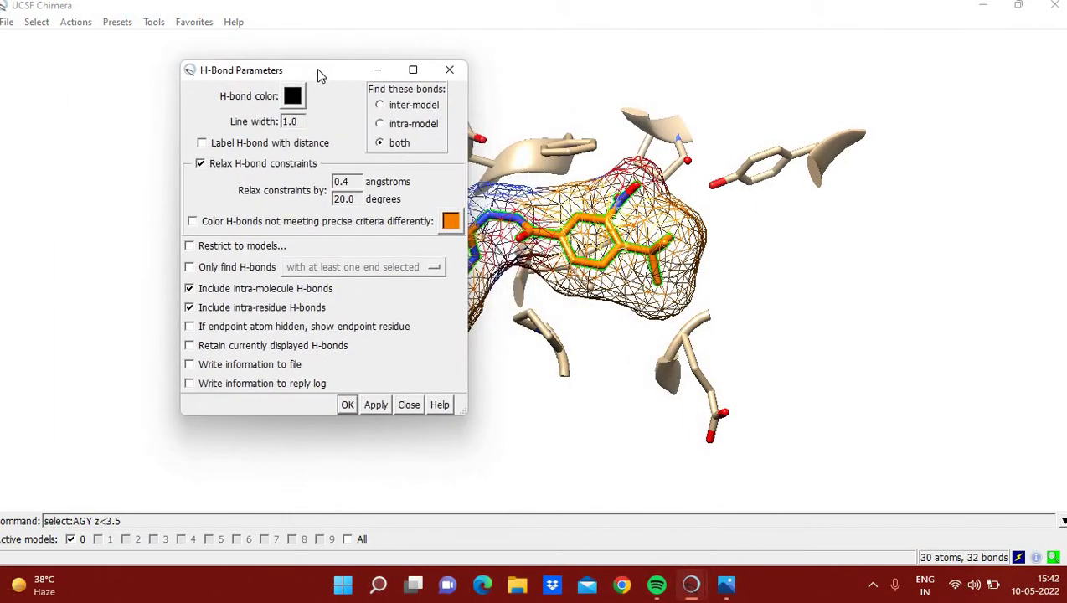
Step: Set the H-bond line width to 2.0 and keep the H-bond color black
{"action": "left_click", "coordinate": [290, 123]}
{"action": "key", "text": "BackSpace"}
{"action": "type", "text": "2"}
{"action": "left_click", "coordinate": [292, 95]}
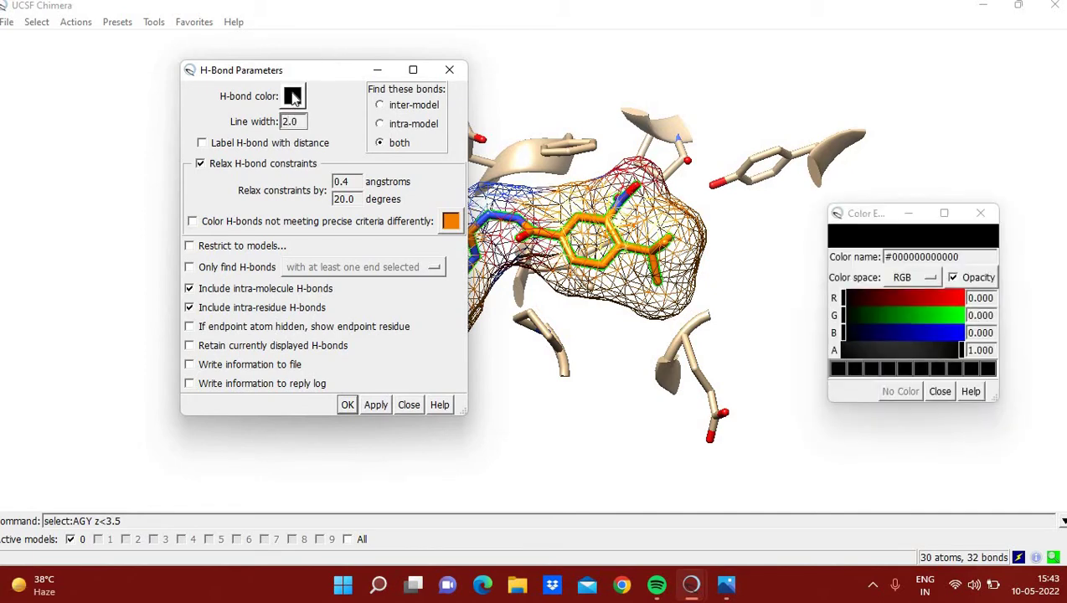
{"action": "left_click", "coordinate": [980, 213]}
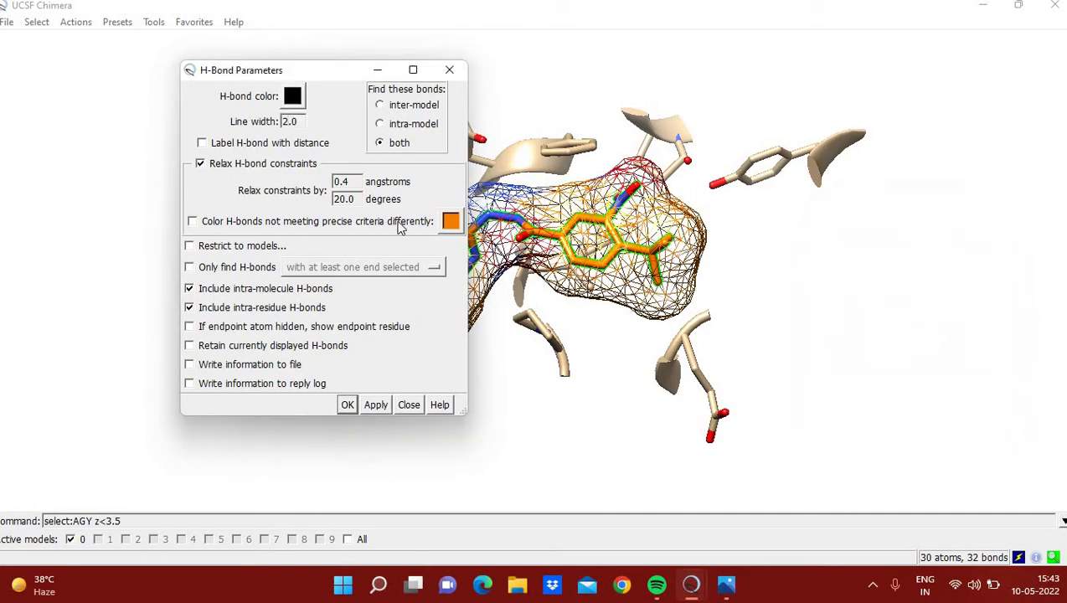
Step: Limit the search to H-bonds with at least one end selected and have the information written to file and reply log
{"action": "left_click", "coordinate": [190, 268]}
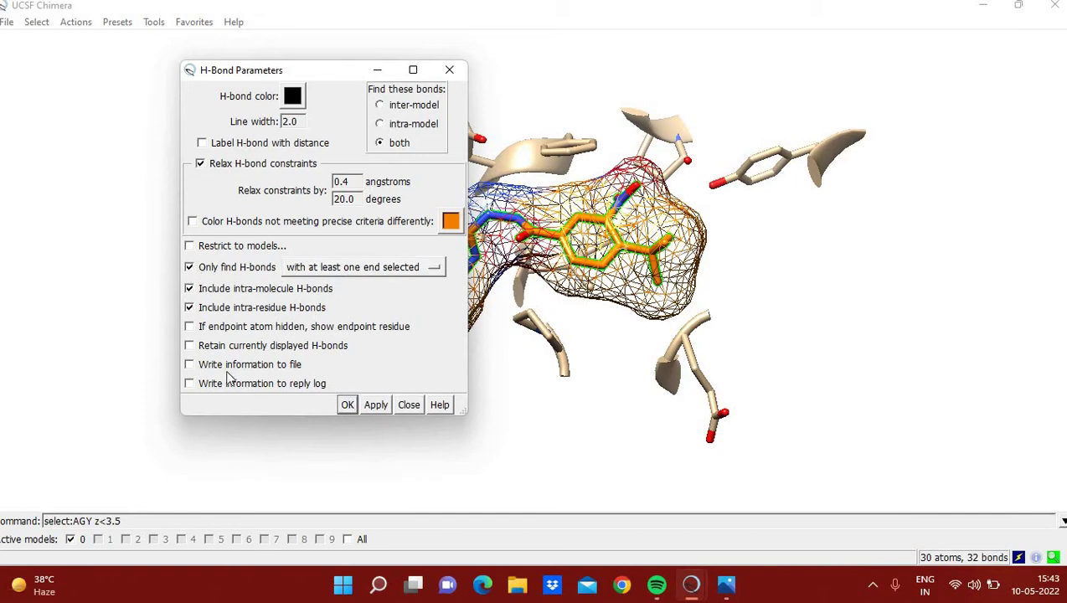
{"action": "left_click", "coordinate": [189, 364]}
{"action": "left_click", "coordinate": [189, 382]}
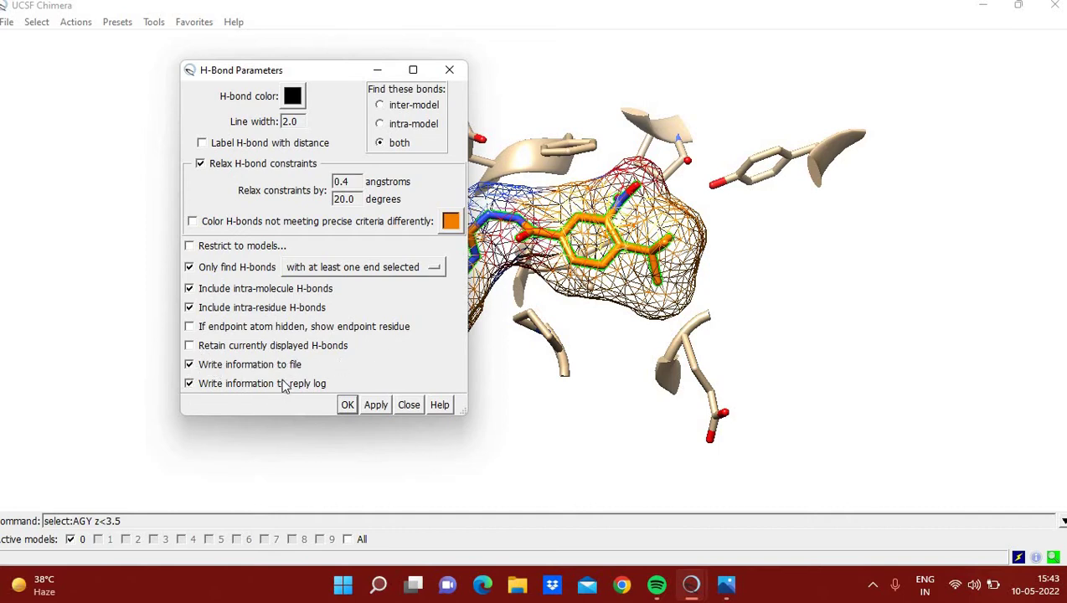
Step: Run the hydrogen bond search and save its information as hbond.info in the UCSFChimera folder, overwriting the existing file
{"action": "left_click", "coordinate": [347, 404]}
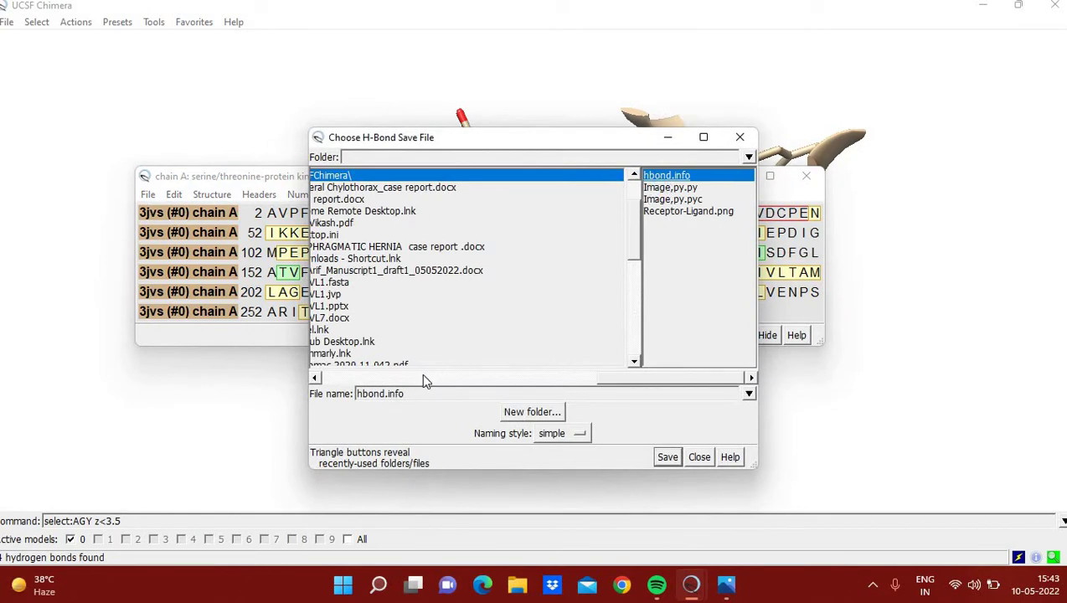
{"action": "left_click", "coordinate": [669, 455]}
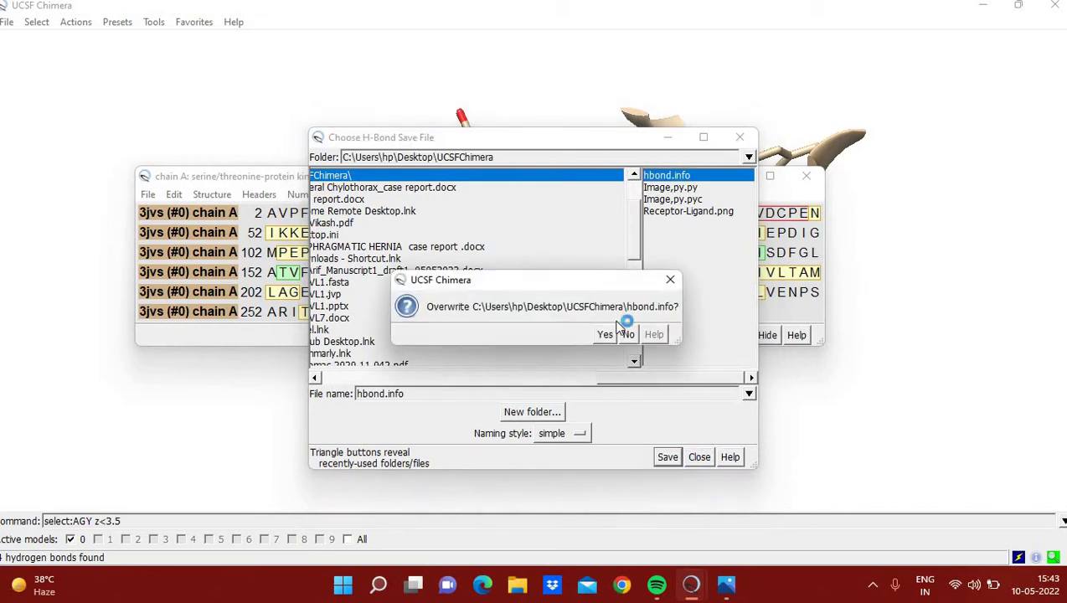
{"action": "left_click", "coordinate": [603, 334]}
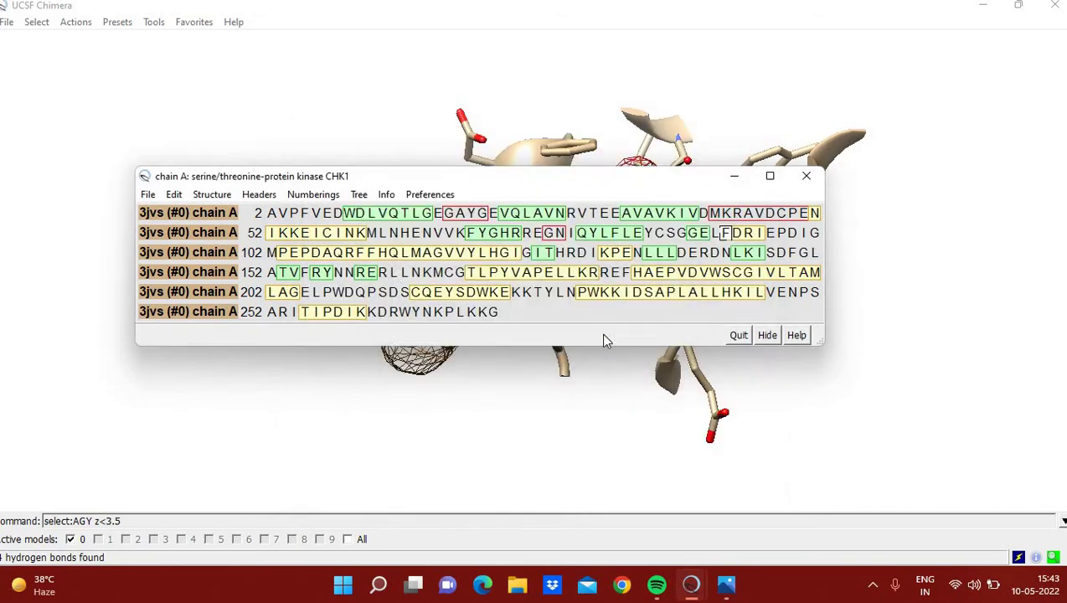
Step: Minimize the chain A sequence window and examine the hydrogen bonds drawn around the ligand
{"action": "left_click", "coordinate": [733, 178]}
{"action": "left_click_drag", "start_coordinate": [740, 224], "coordinate": [687, 376]}
{"action": "left_click_drag", "start_coordinate": [586, 261], "coordinate": [822, 320]}
{"action": "left_click_drag", "start_coordinate": [435, 255], "coordinate": [528, 242]}
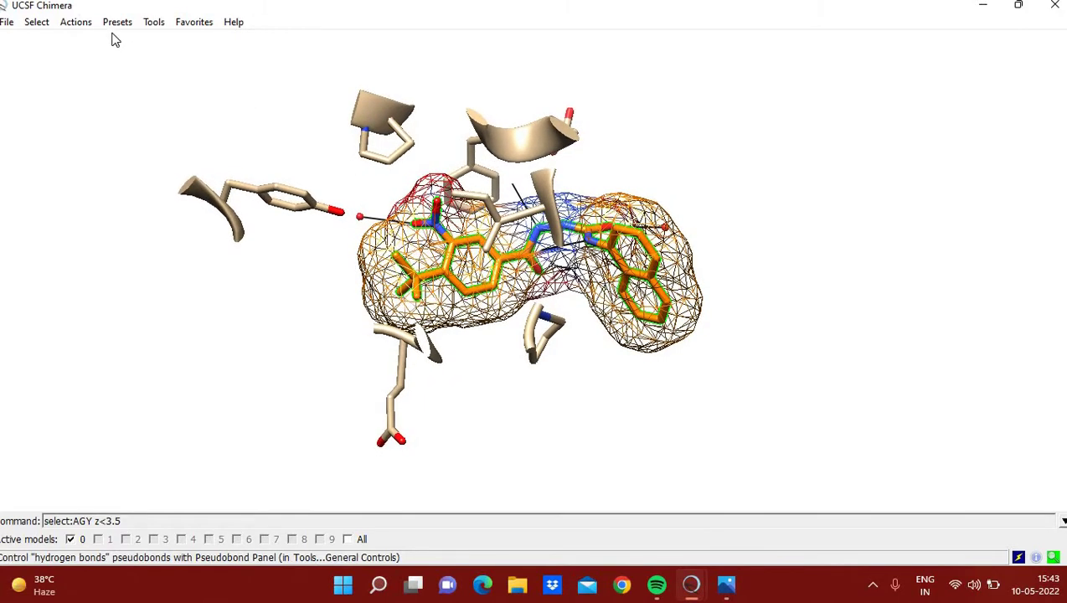
Step: Open the PseudoBond Panel listing the hydrogen bonds group
{"action": "left_click", "coordinate": [153, 22]}
{"action": "mouse_move", "coordinate": [212, 54]}
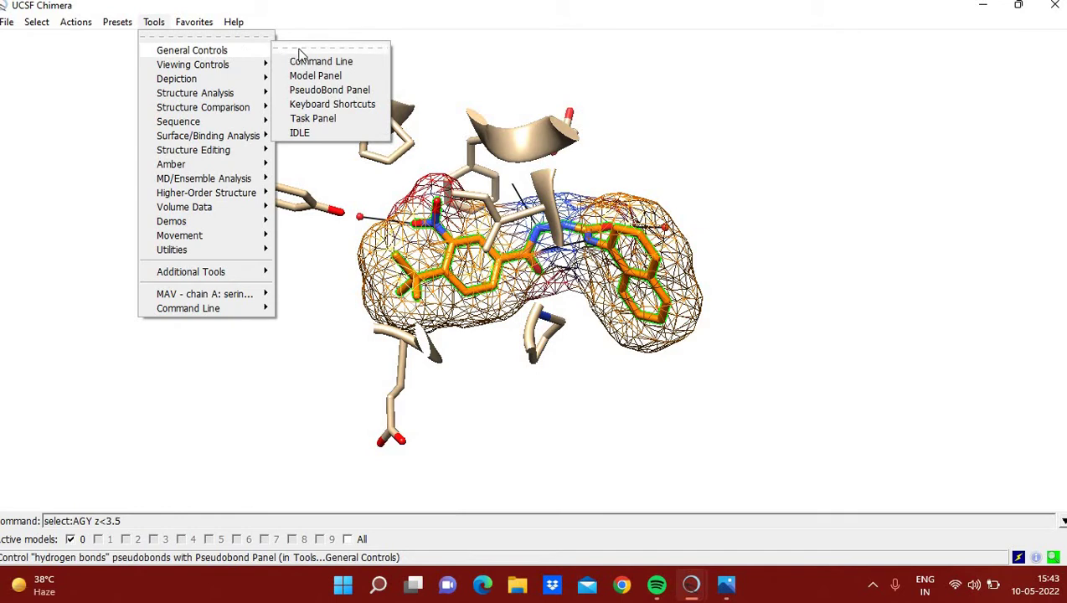
{"action": "left_click", "coordinate": [348, 90]}
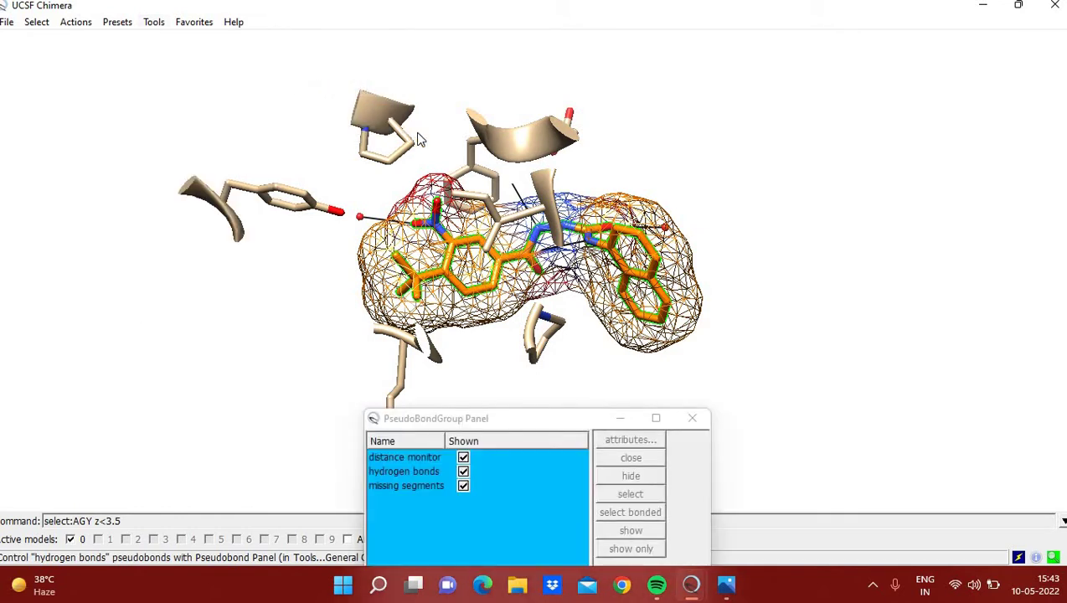
{"action": "left_click", "coordinate": [153, 23]}
{"action": "mouse_move", "coordinate": [212, 53]}
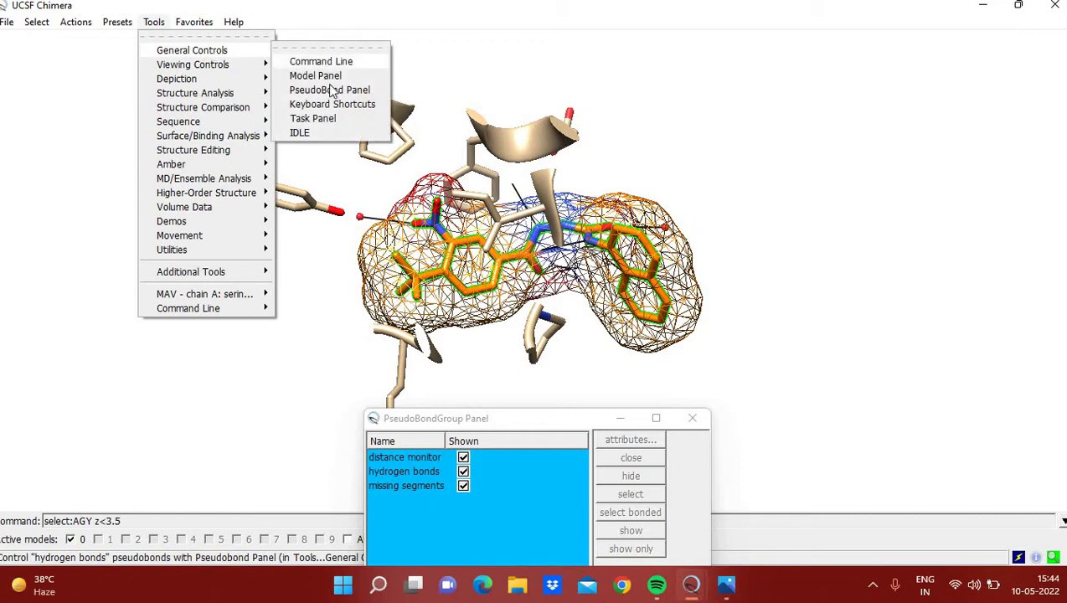
Step: Set the hydrogen bonds group's line style to dashed, minimize the pseudobond windows, and rotate the structure to check it
{"action": "left_click_drag", "start_coordinate": [480, 426], "coordinate": [142, 189]}
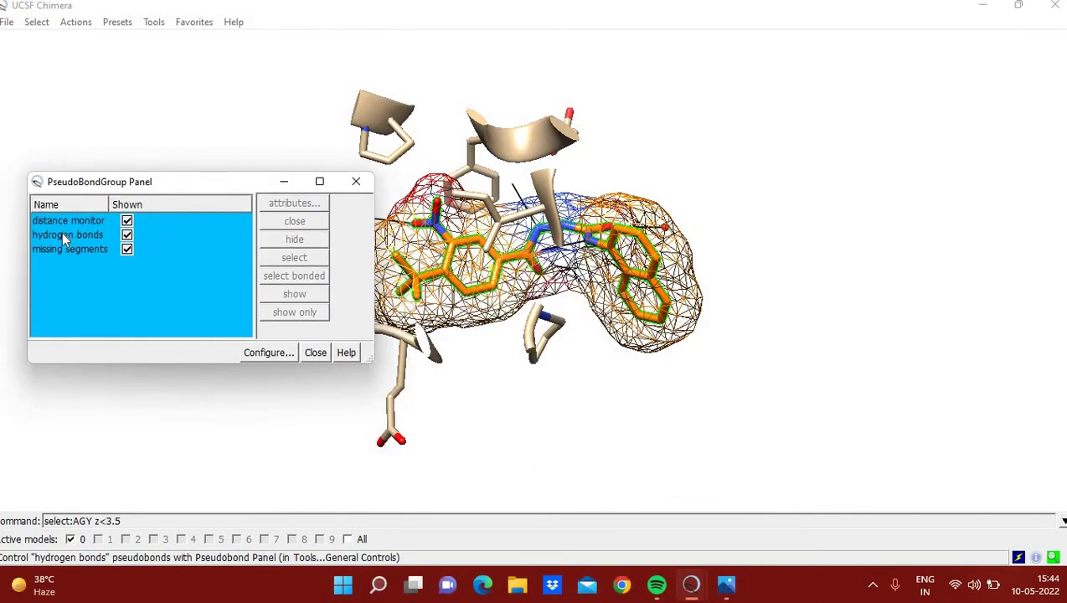
{"action": "left_click", "coordinate": [65, 237]}
{"action": "left_click", "coordinate": [281, 205]}
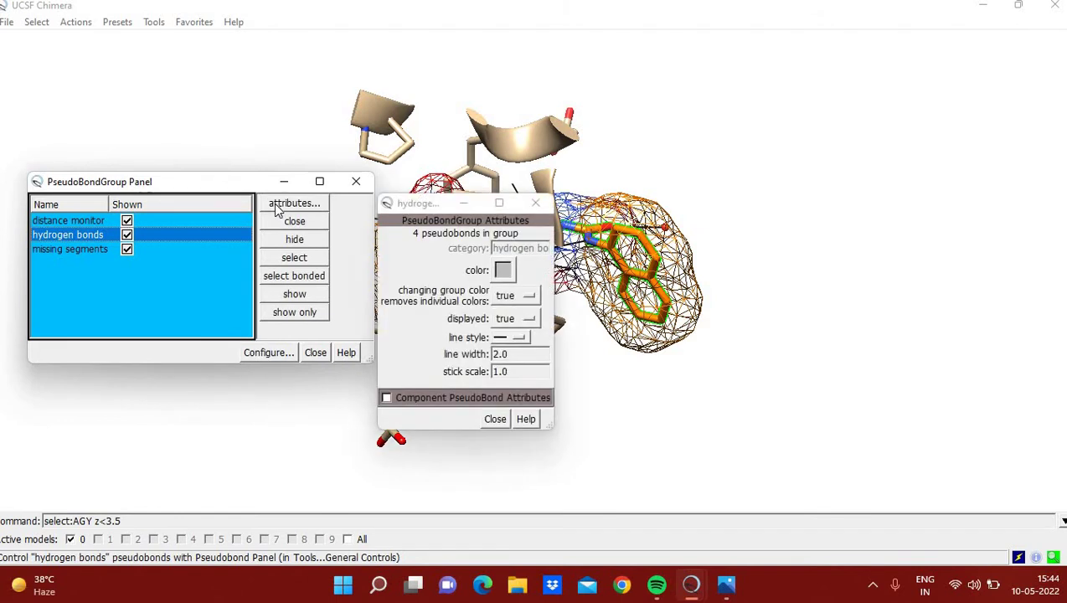
{"action": "left_click", "coordinate": [499, 338]}
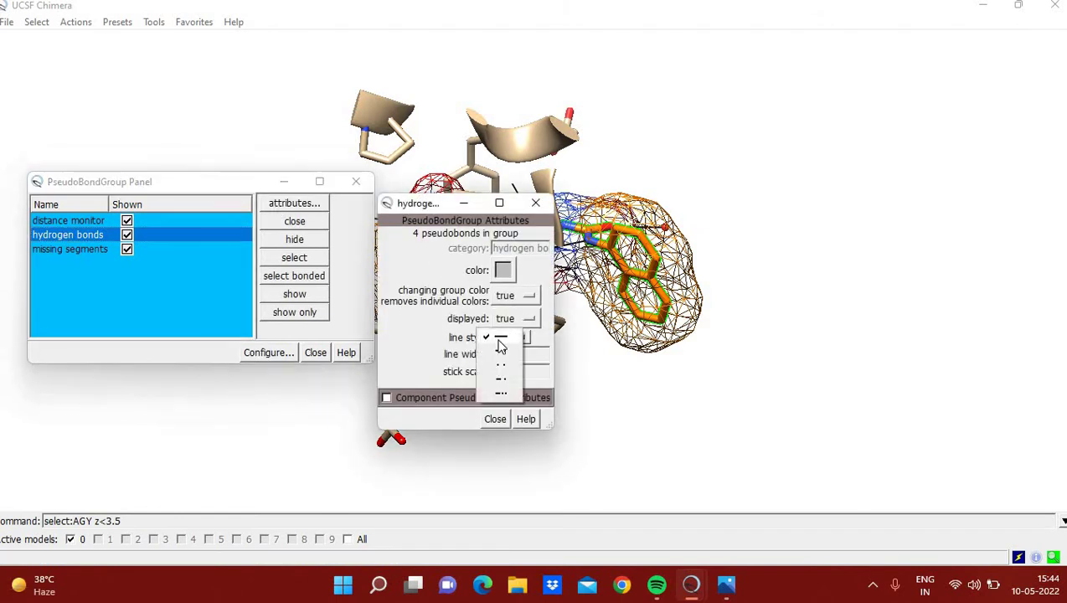
{"action": "left_click", "coordinate": [465, 204]}
{"action": "left_click", "coordinate": [285, 185]}
{"action": "left_click_drag", "start_coordinate": [310, 172], "coordinate": [488, 112]}
{"action": "left_click_drag", "start_coordinate": [595, 144], "coordinate": [565, 193]}
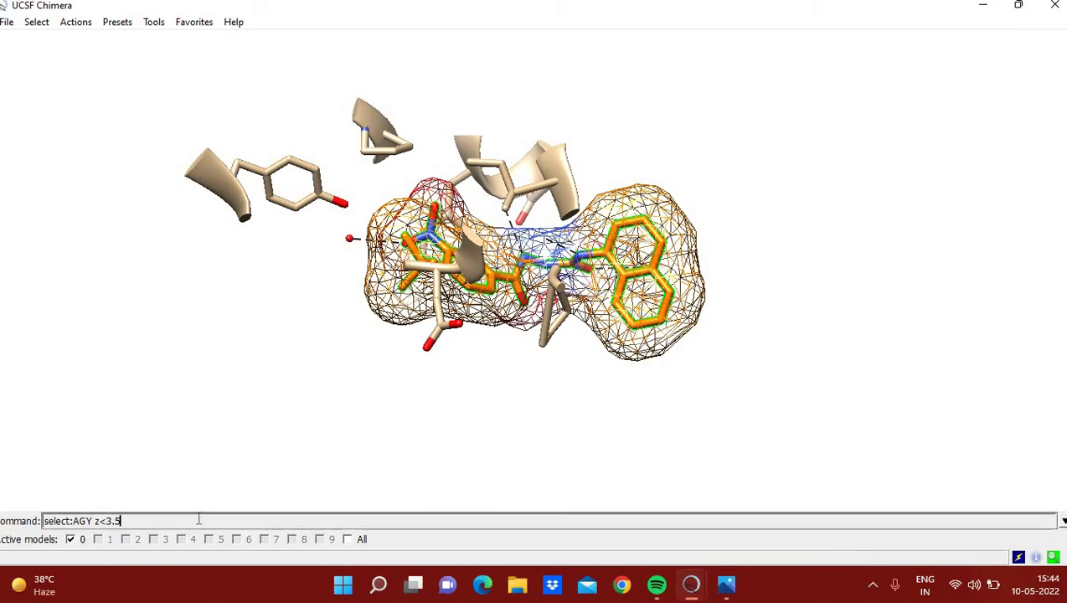
Step: Select the zone within 3.5 Å of AGY, hide its atoms and bonds, and show them again
{"action": "key", "text": "Return"}
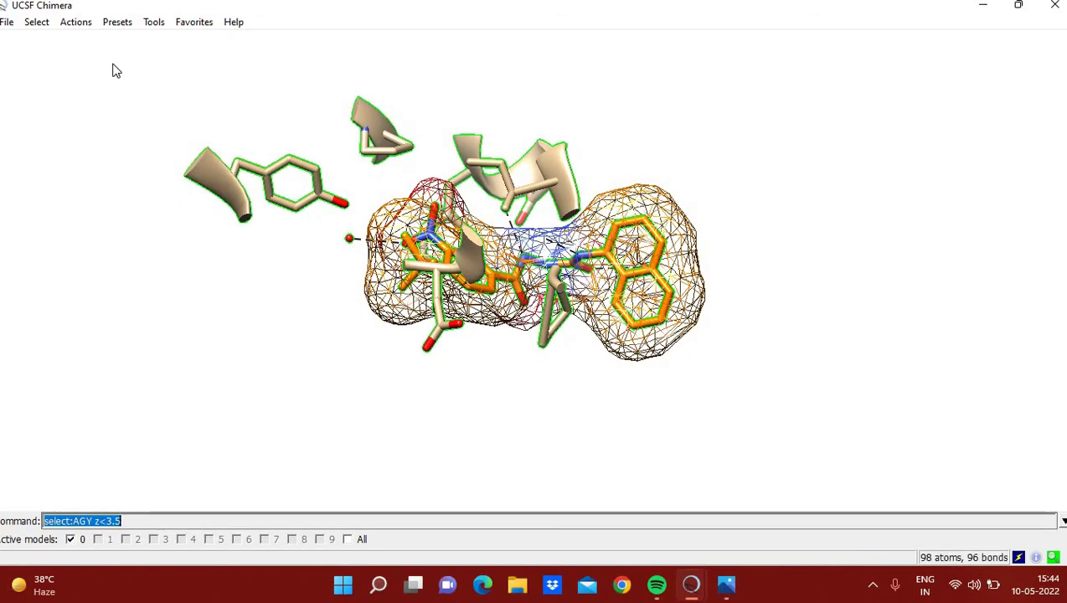
{"action": "left_click", "coordinate": [78, 24]}
{"action": "mouse_move", "coordinate": [105, 52]}
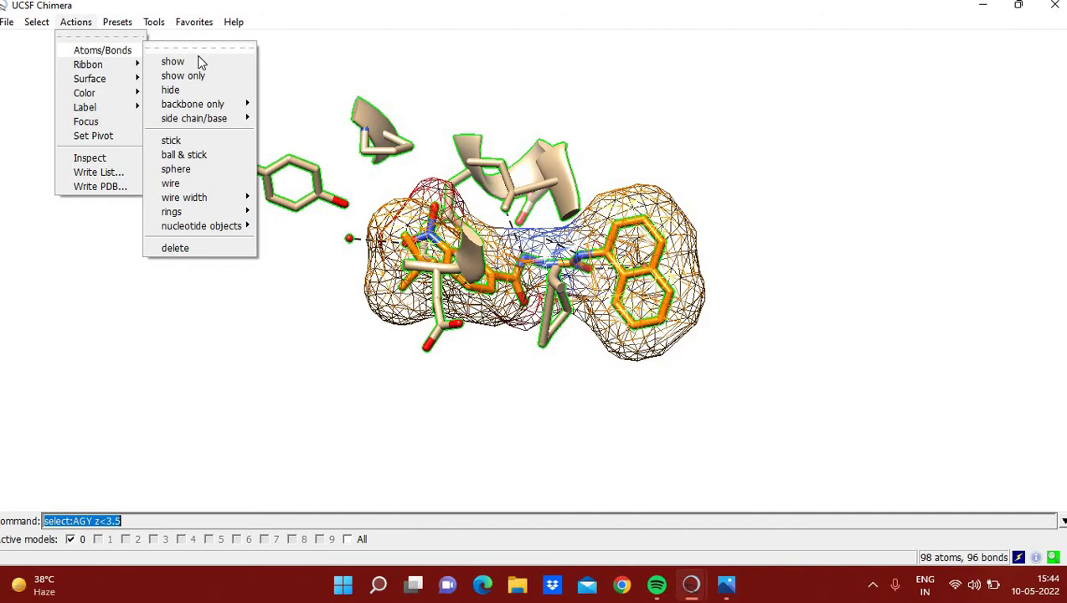
{"action": "left_click", "coordinate": [171, 89]}
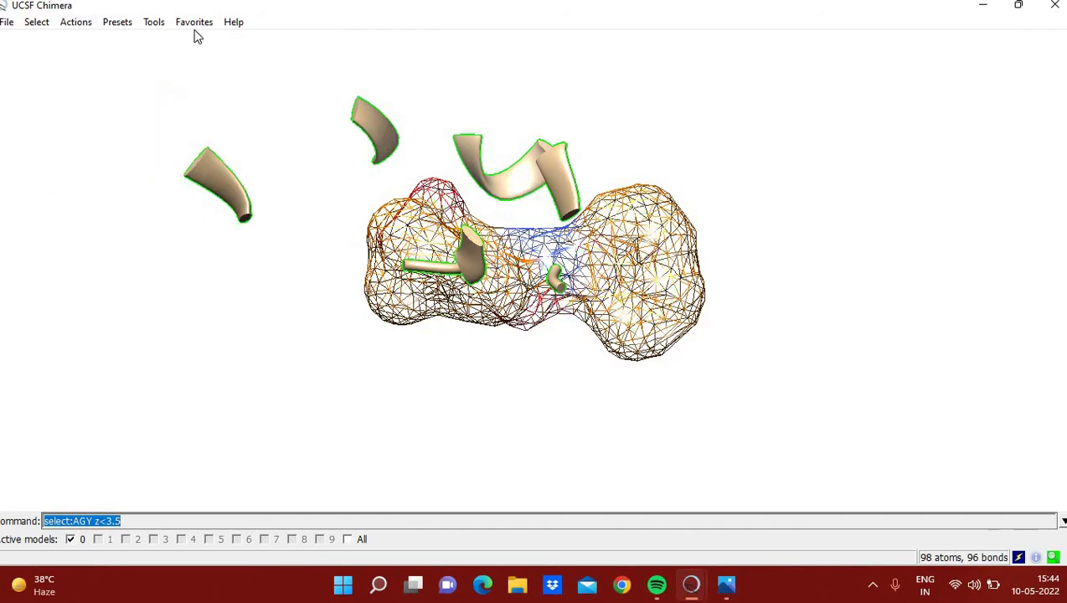
{"action": "left_click", "coordinate": [77, 23]}
{"action": "mouse_move", "coordinate": [107, 48]}
{"action": "left_click", "coordinate": [189, 66]}
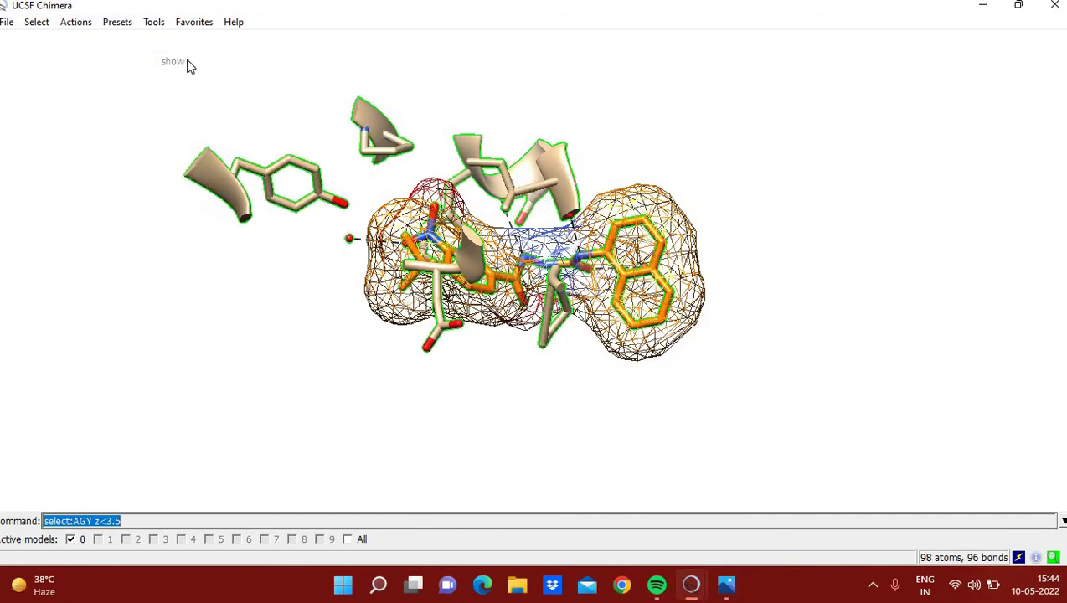
Step: Hide the ribbon of the selected residues, inspect the binding site, and show the ribbon again
{"action": "left_click", "coordinate": [77, 22]}
{"action": "mouse_move", "coordinate": [103, 66]}
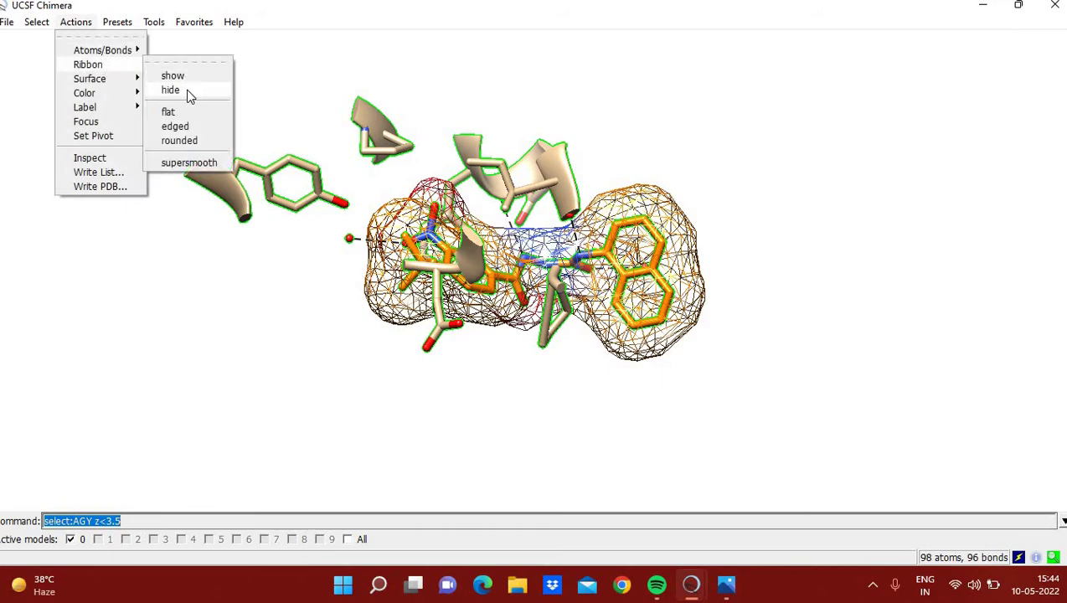
{"action": "left_click", "coordinate": [186, 89]}
{"action": "left_click_drag", "start_coordinate": [575, 222], "coordinate": [520, 335]}
{"action": "scroll", "coordinate": [554, 131], "scroll_direction": "up", "scroll_amount": 5}
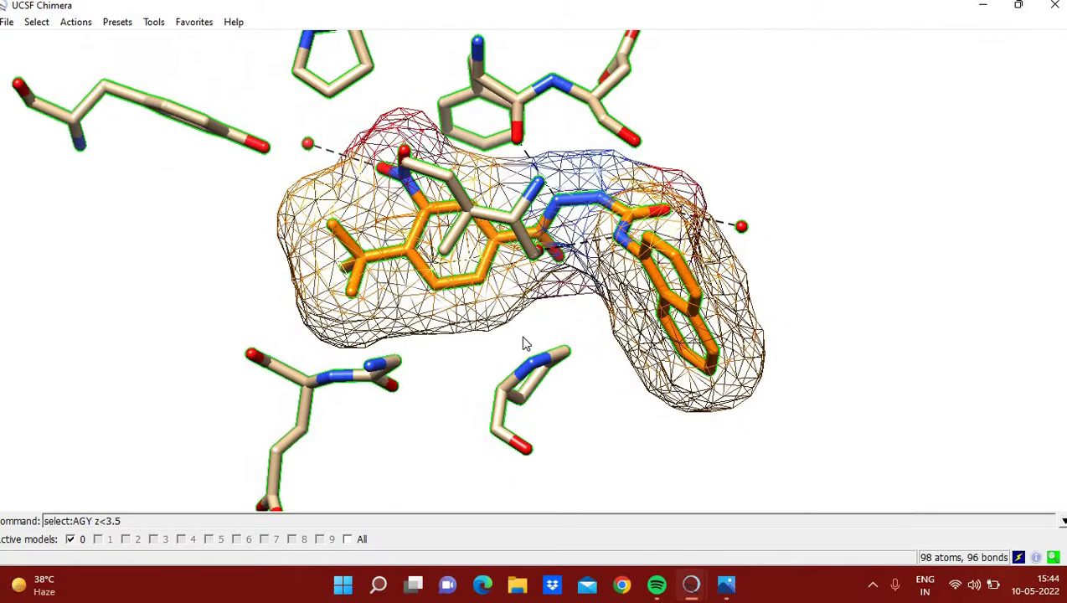
{"action": "scroll", "coordinate": [520, 335], "scroll_direction": "down", "scroll_amount": 2}
{"action": "left_click", "coordinate": [75, 21]}
{"action": "mouse_move", "coordinate": [97, 79]}
{"action": "left_click", "coordinate": [177, 76]}
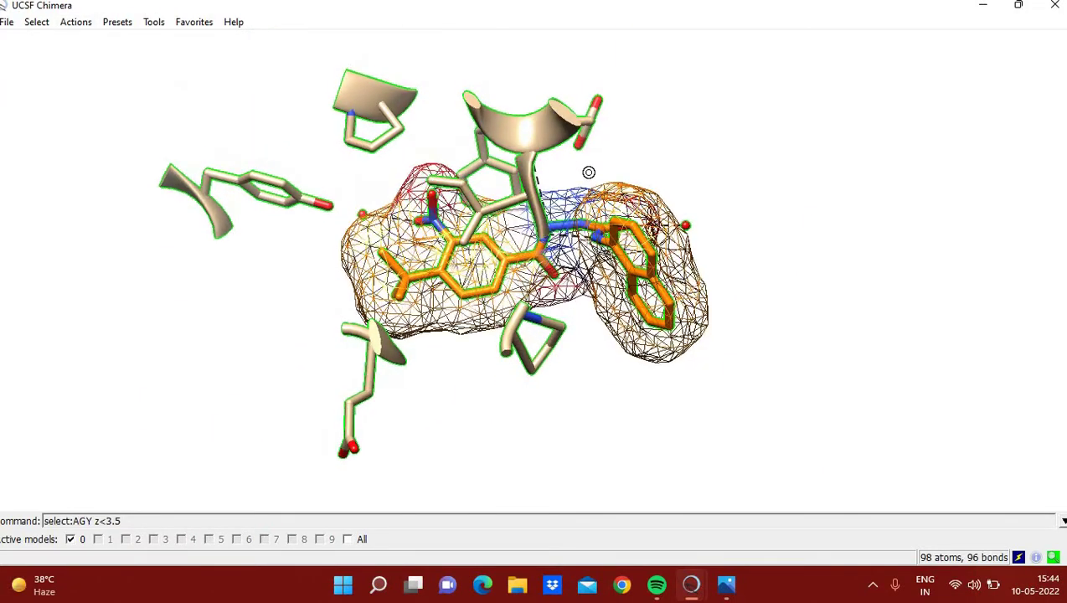
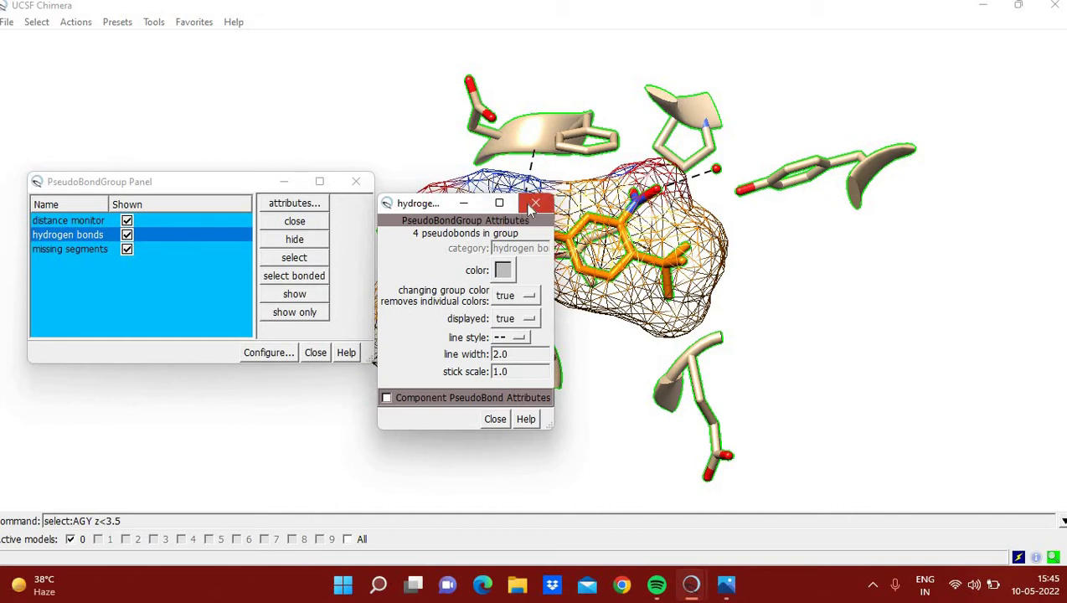
Step: Close the hydrogen bonds attributes window and the PseudoBondGroup Panel
{"action": "left_click", "coordinate": [531, 206]}
{"action": "left_click", "coordinate": [355, 181]}
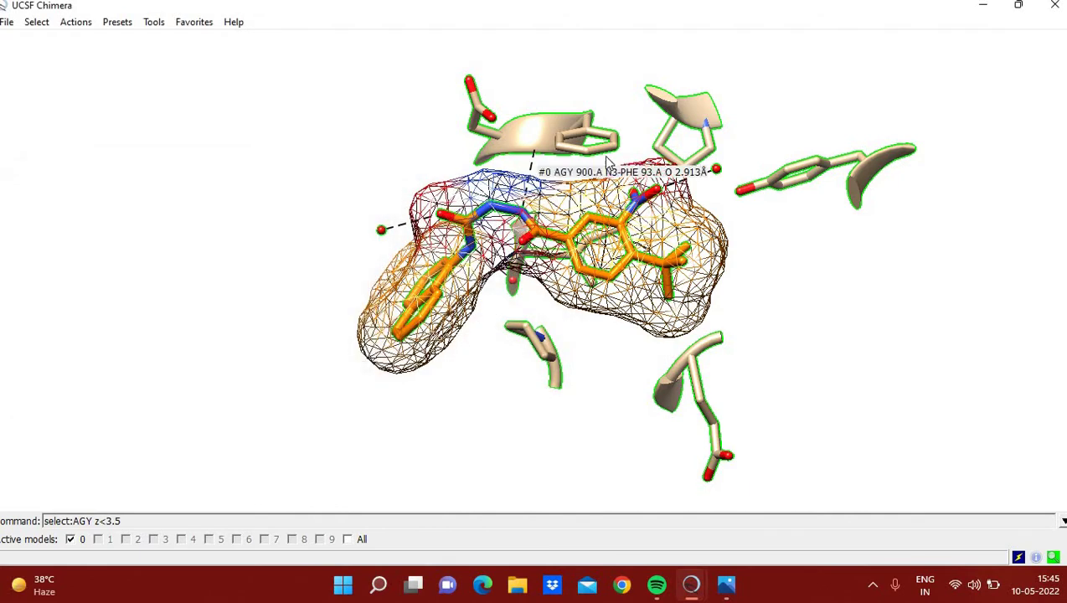
{"action": "mouse_move", "coordinate": [631, 240]}
{"action": "left_mouse_down"}
{"action": "mouse_move", "coordinate": [569, 260]}
{"action": "mouse_move", "coordinate": [622, 246]}
{"action": "left_mouse_up"}
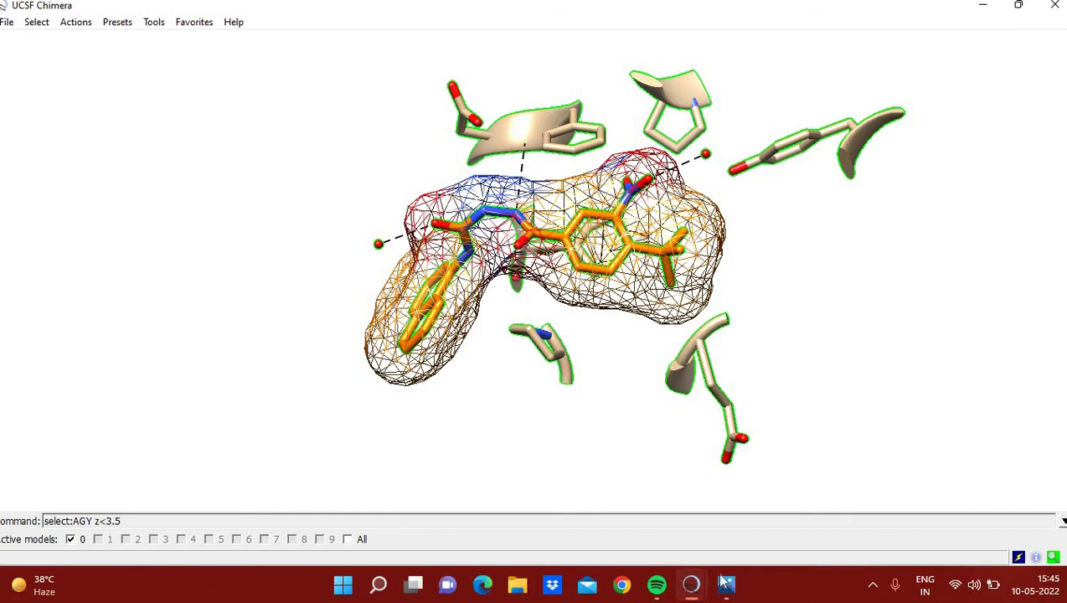
{"action": "mouse_move", "coordinate": [689, 592]}
{"action": "left_click", "coordinate": [153, 31]}
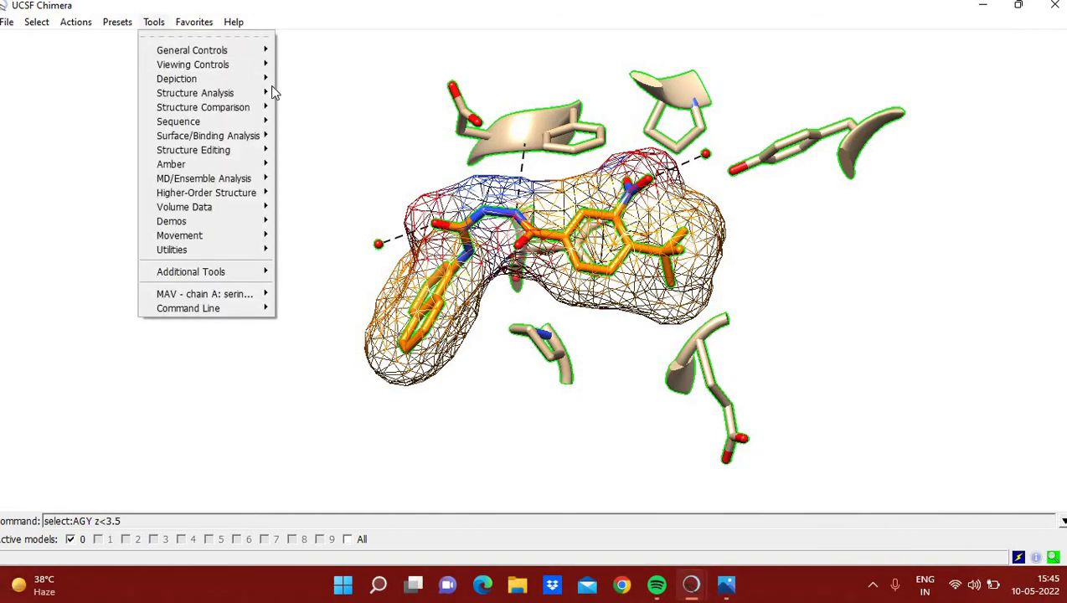
{"action": "left_click", "coordinate": [302, 91]}
{"action": "left_click_drag", "start_coordinate": [609, 241], "coordinate": [586, 239]}
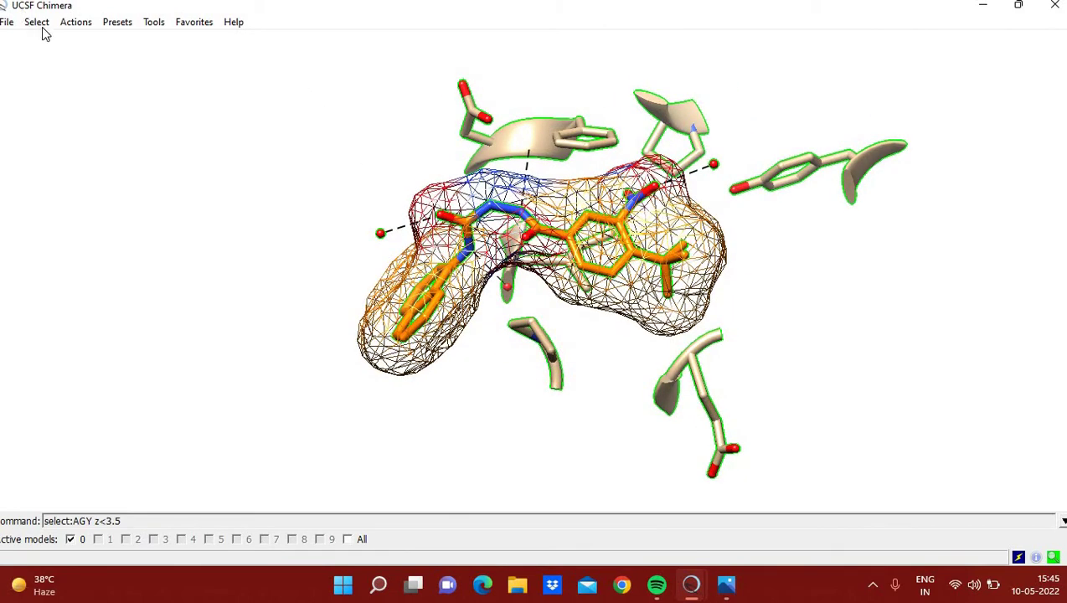
Step: Clear the selection and examine the ligand's hydrogen bonds and surrounding residues
{"action": "left_click", "coordinate": [39, 23]}
{"action": "left_click", "coordinate": [107, 180]}
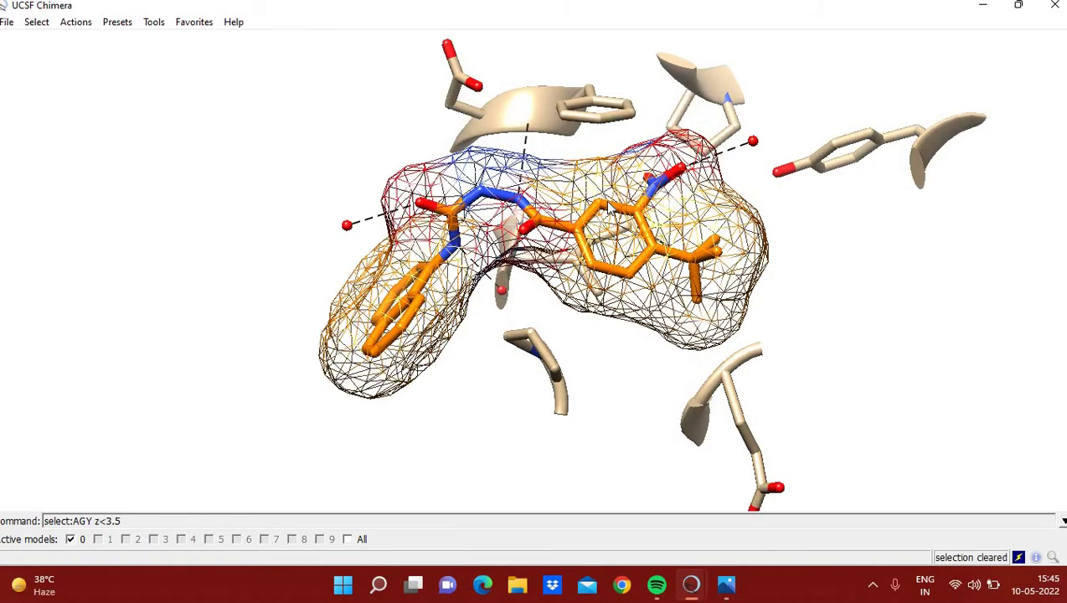
{"action": "scroll", "coordinate": [624, 204], "scroll_direction": "down", "scroll_amount": 3}
{"action": "left_click_drag", "start_coordinate": [694, 249], "coordinate": [728, 277]}
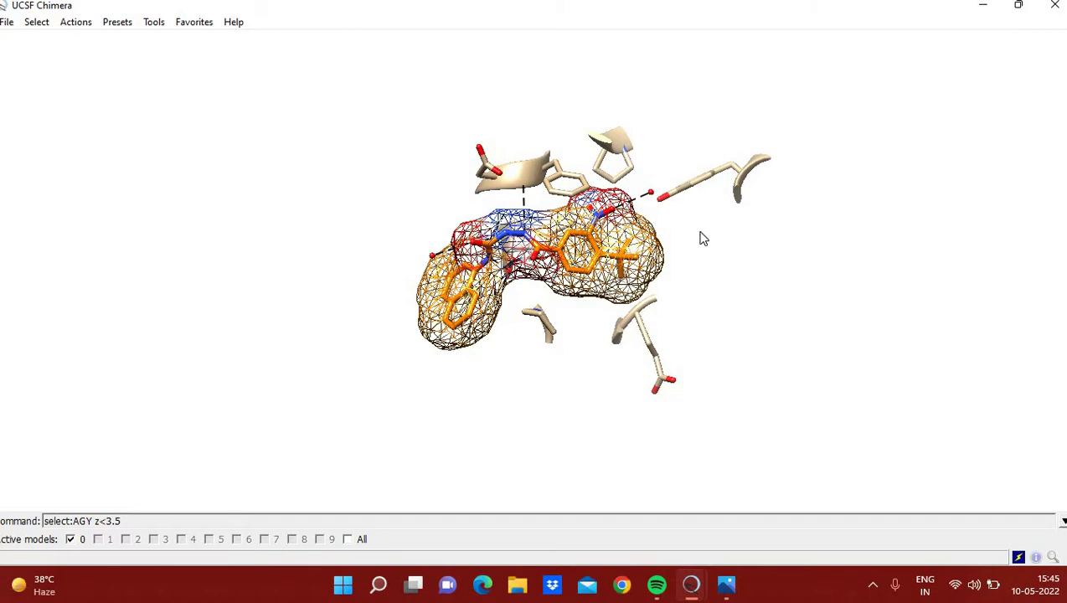
{"action": "scroll", "coordinate": [703, 239], "scroll_direction": "up", "scroll_amount": 3}
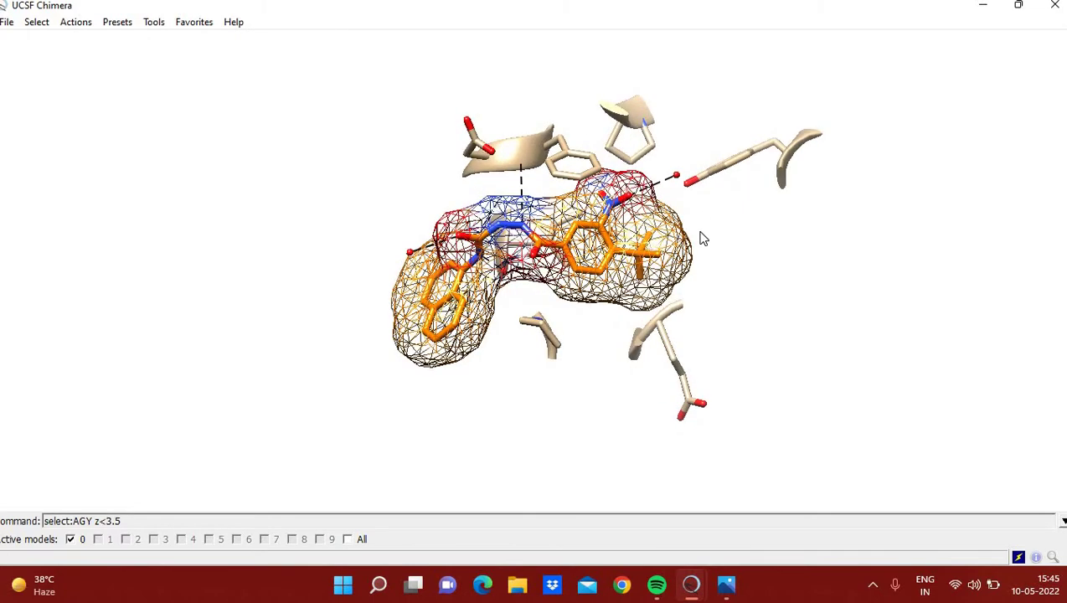
{"action": "left_click_drag", "start_coordinate": [703, 239], "coordinate": [670, 213]}
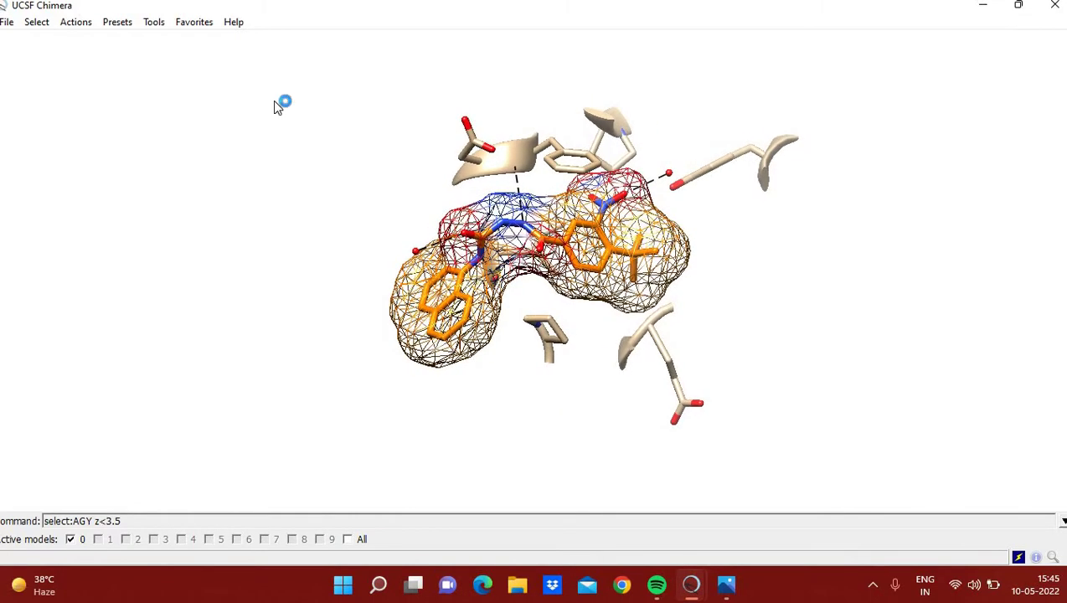
Step: Hide the mesh surface around the ligand
{"action": "left_click", "coordinate": [37, 23]}
{"action": "mouse_move", "coordinate": [76, 22]}
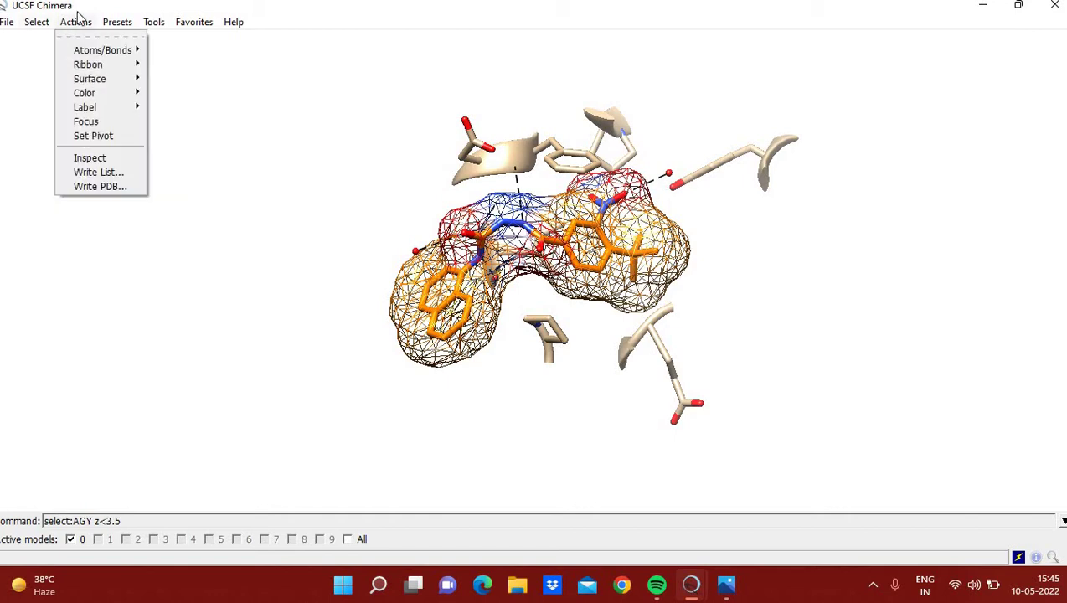
{"action": "mouse_move", "coordinate": [133, 78]}
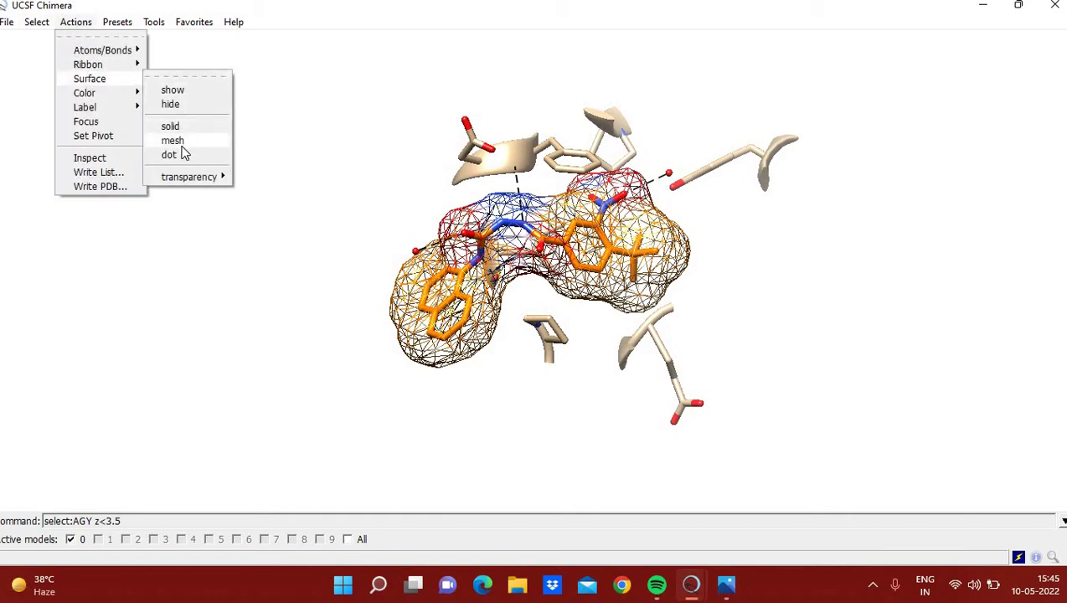
{"action": "left_click", "coordinate": [171, 104]}
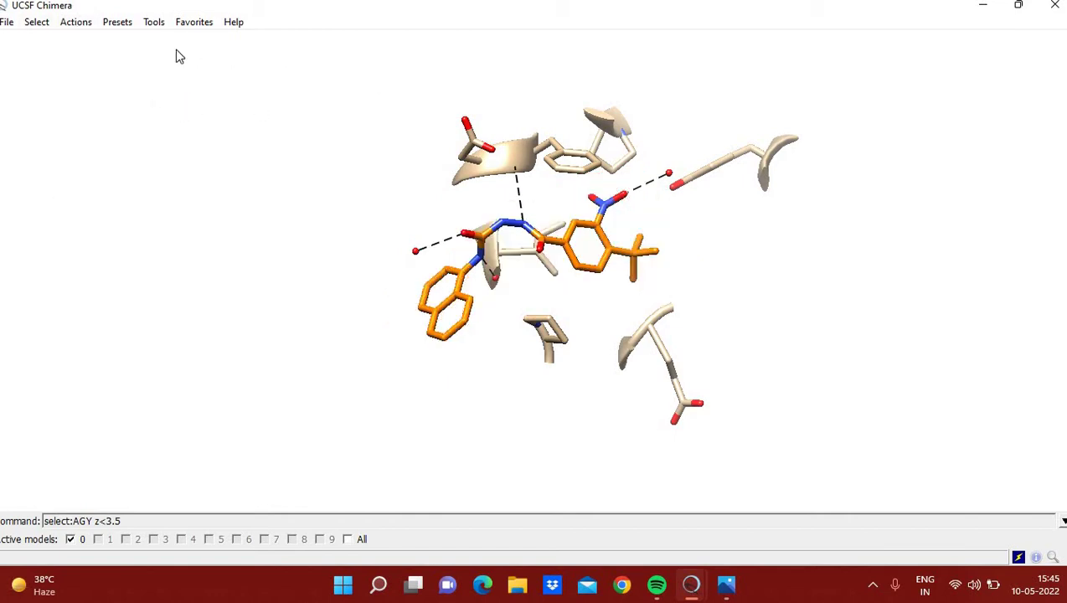
{"action": "left_click_drag", "start_coordinate": [477, 215], "coordinate": [423, 176]}
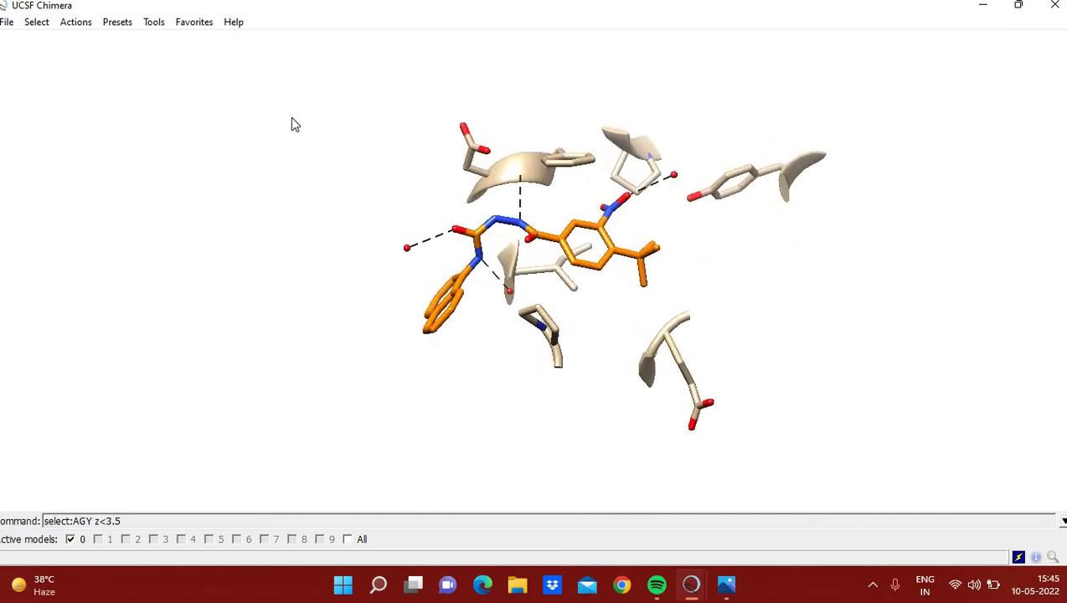
{"action": "left_click", "coordinate": [37, 23]}
{"action": "mouse_move", "coordinate": [66, 82]}
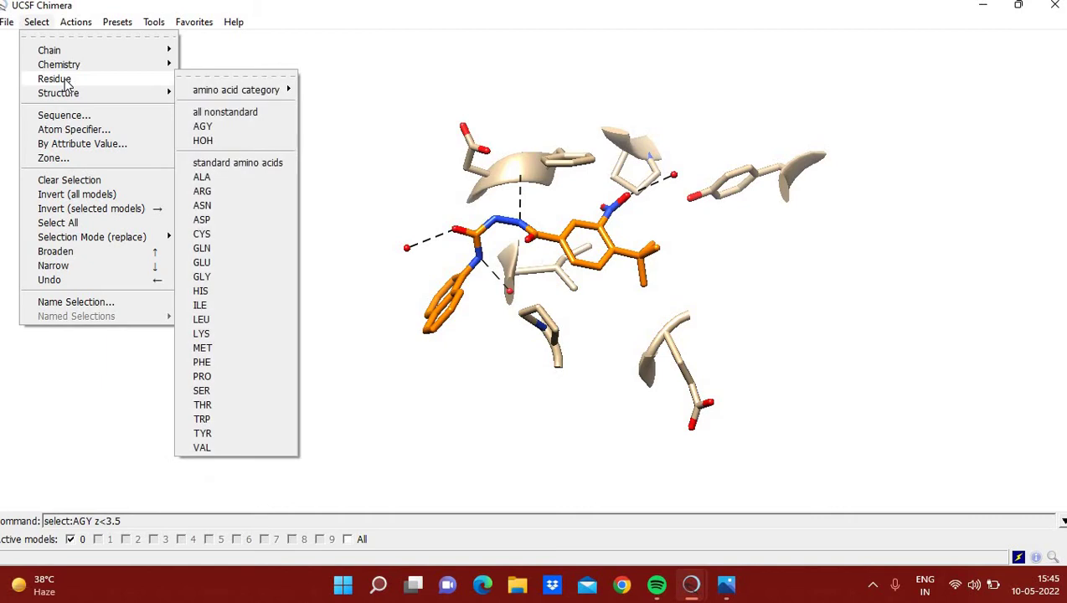
{"action": "left_click", "coordinate": [124, 521]}
{"action": "key", "text": "Return"}
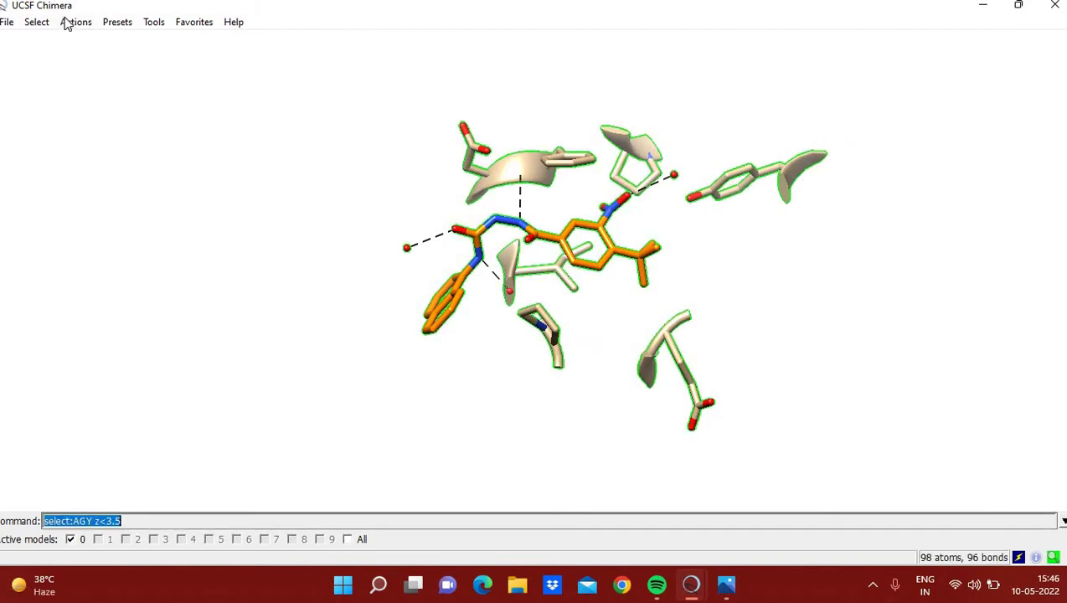
{"action": "left_click", "coordinate": [37, 23]}
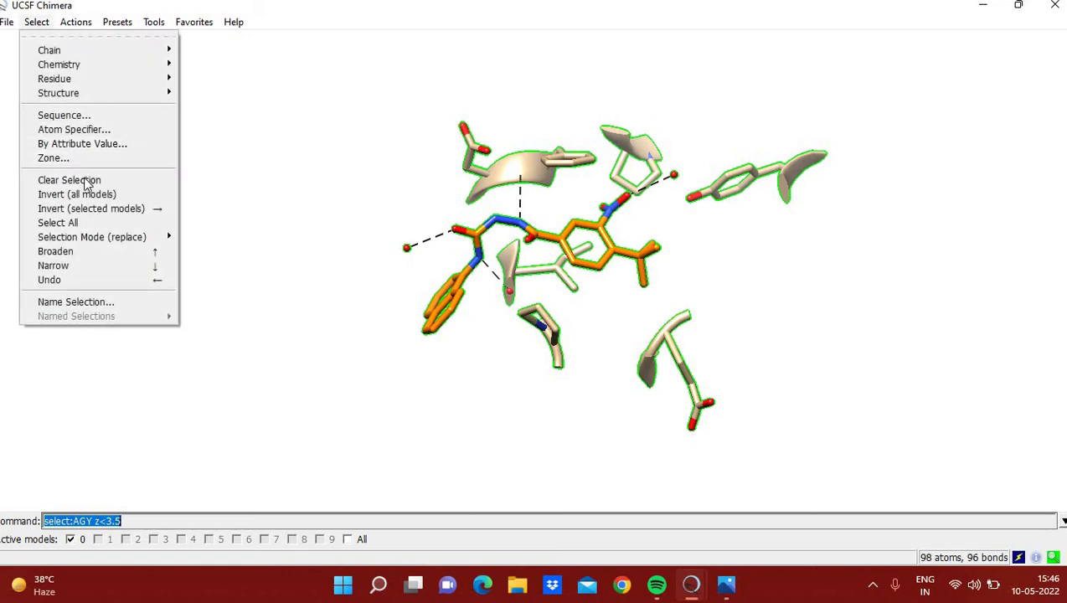
{"action": "left_click", "coordinate": [83, 179]}
Step: Select the AGY residue, display its rings with aromatic circles, and clear the selection to inspect them
{"action": "left_click", "coordinate": [37, 22]}
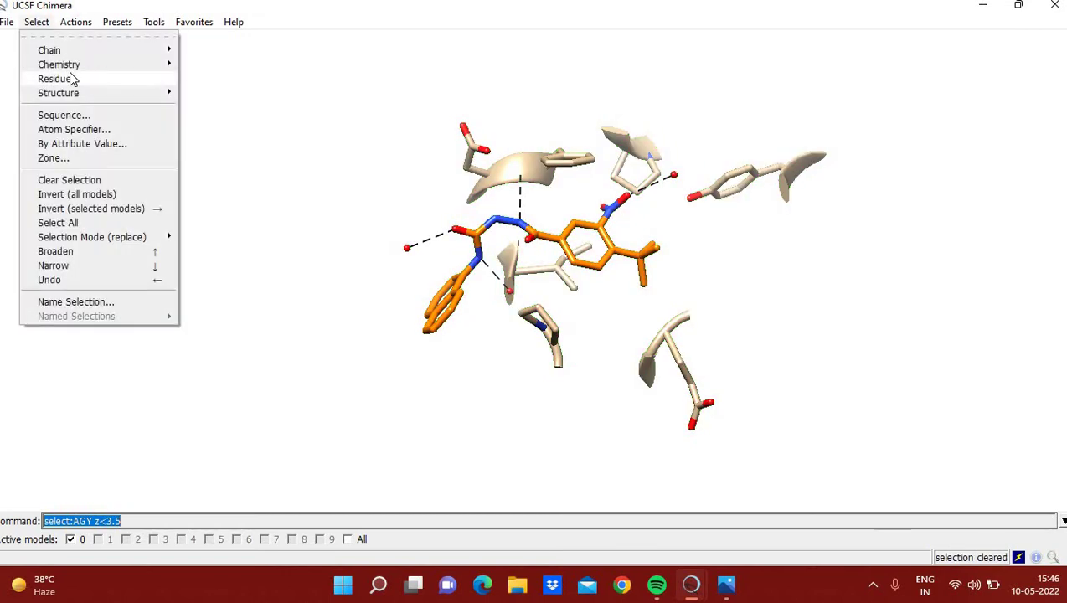
{"action": "mouse_move", "coordinate": [72, 79]}
{"action": "left_click", "coordinate": [204, 127]}
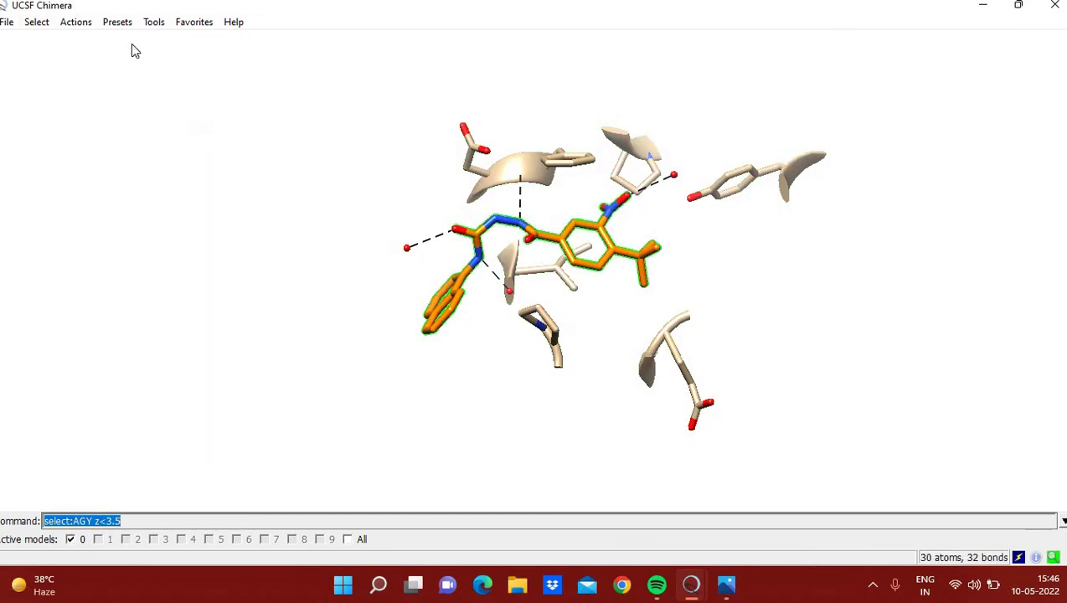
{"action": "left_click", "coordinate": [89, 25]}
{"action": "mouse_move", "coordinate": [108, 53]}
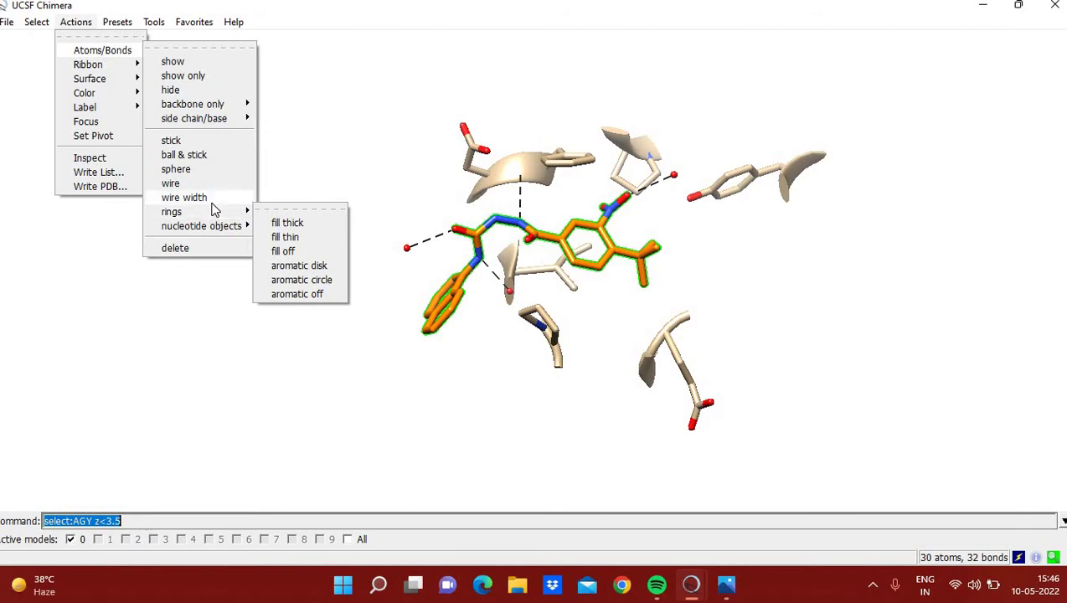
{"action": "mouse_move", "coordinate": [225, 217]}
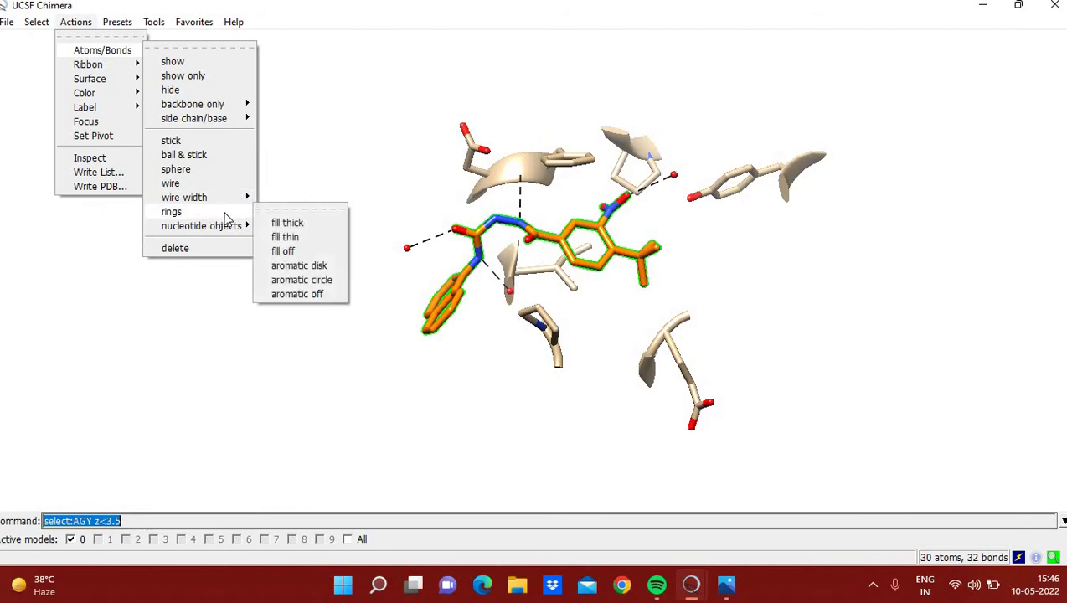
{"action": "left_click", "coordinate": [321, 281]}
{"action": "left_click", "coordinate": [36, 21]}
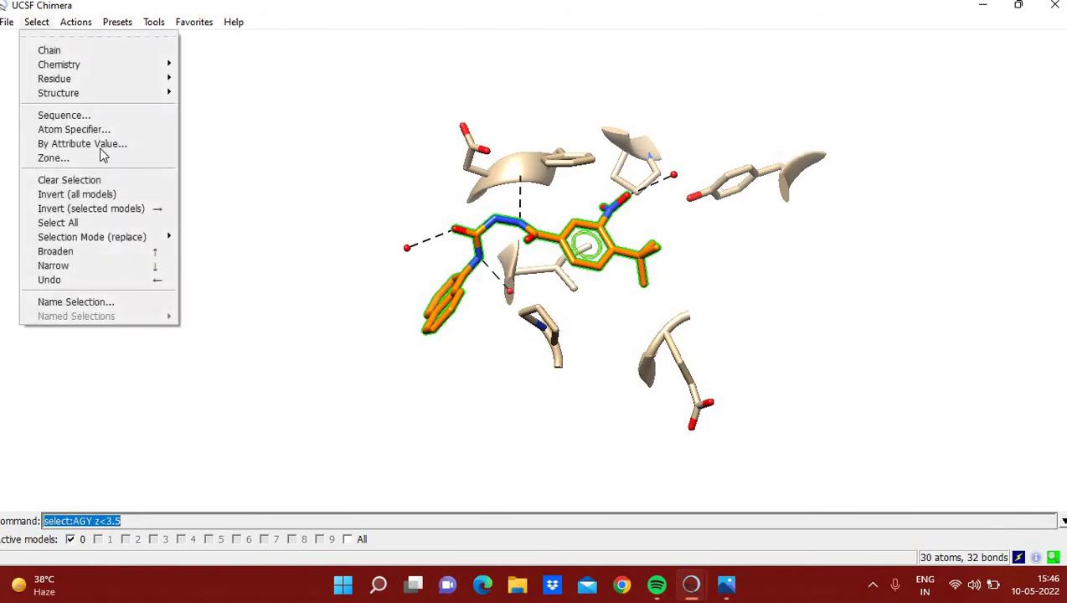
{"action": "left_click", "coordinate": [110, 179]}
{"action": "left_click_drag", "start_coordinate": [536, 170], "coordinate": [535, 201]}
Step: Select the AGY ligand again and display its atoms and bonds as ball and stick
{"action": "left_click", "coordinate": [37, 22]}
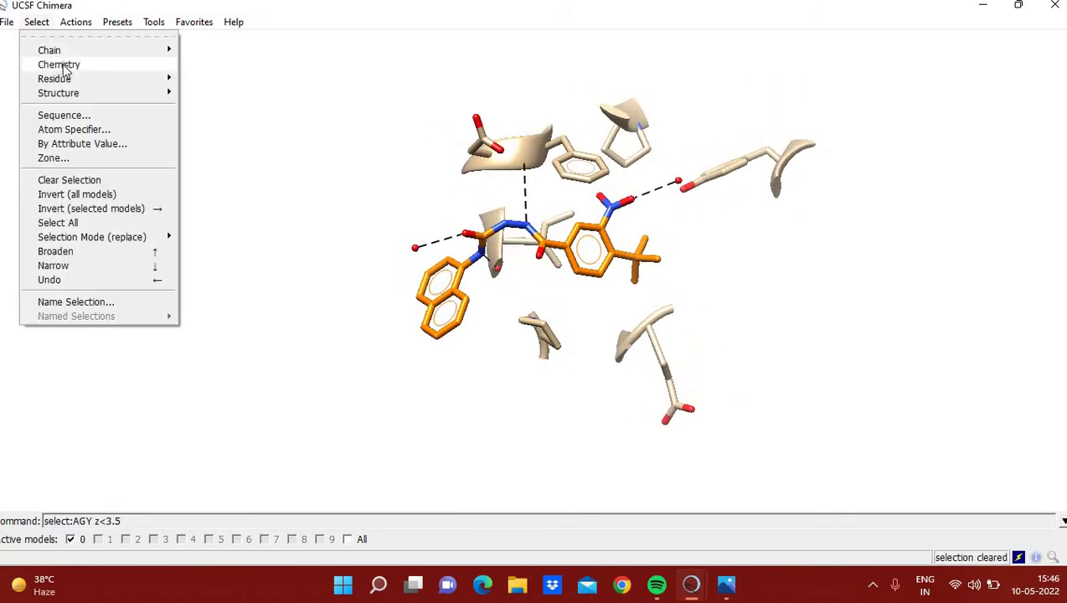
{"action": "mouse_move", "coordinate": [55, 77]}
{"action": "left_click", "coordinate": [211, 126]}
{"action": "left_click", "coordinate": [75, 22]}
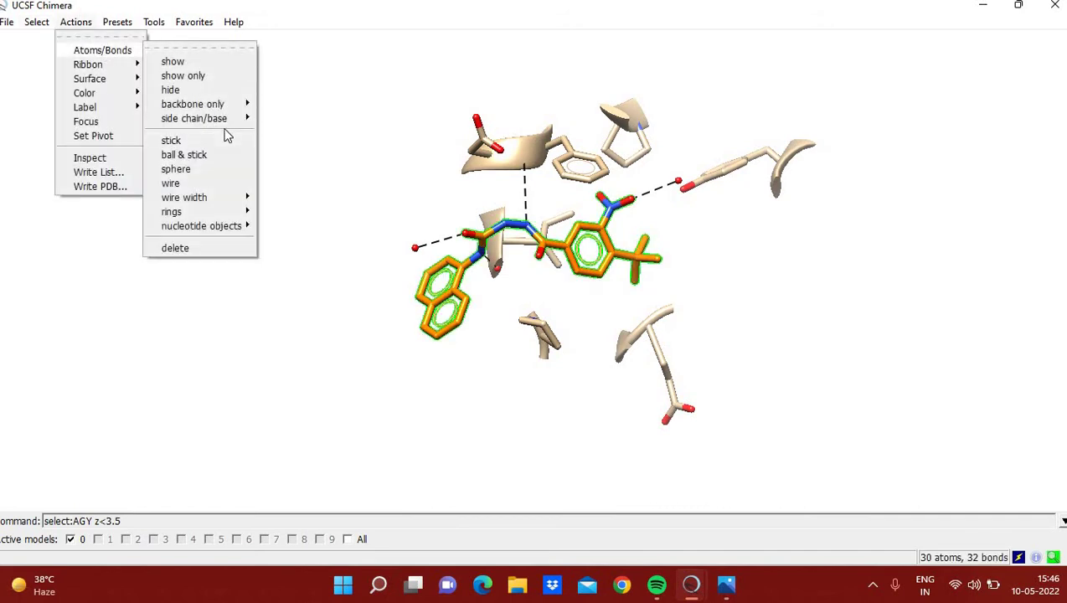
{"action": "left_click", "coordinate": [211, 155]}
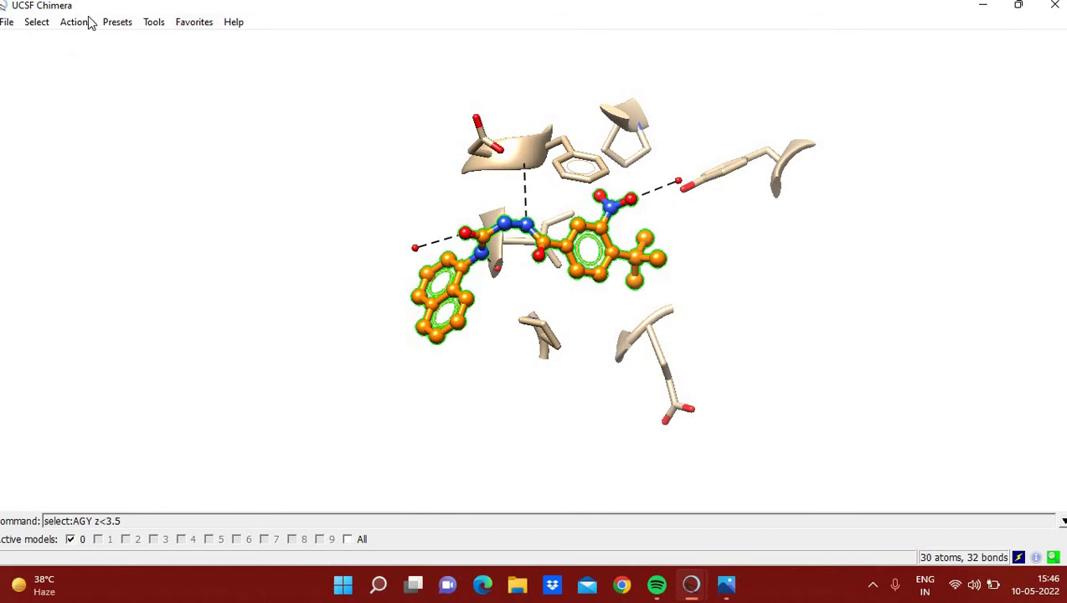
Step: Clear the selection and examine the ball-and-stick ligand with its hydrogen bonds from several angles
{"action": "left_click", "coordinate": [37, 22]}
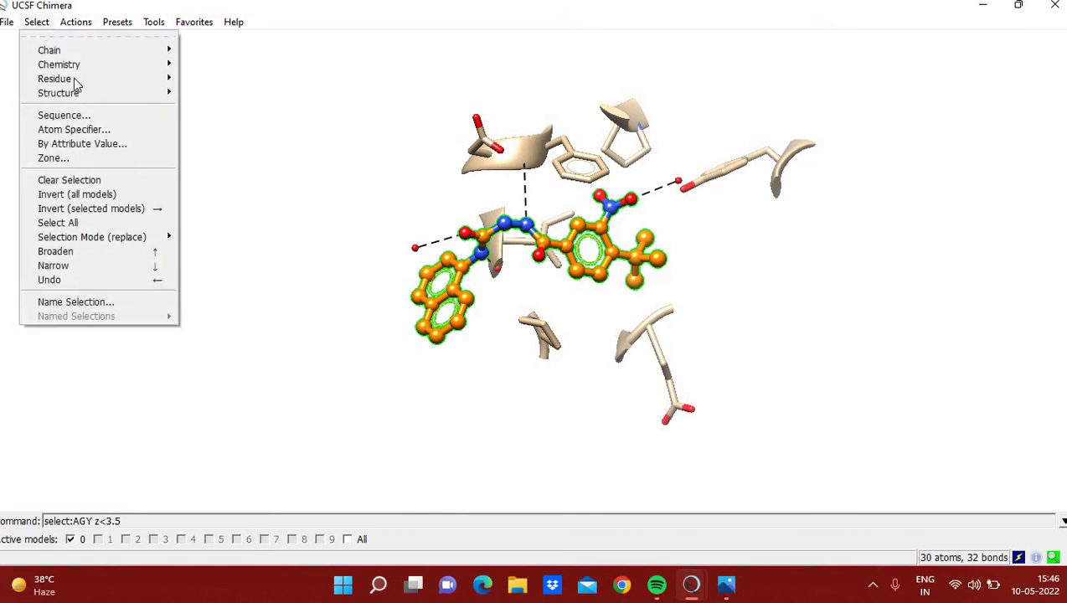
{"action": "left_click", "coordinate": [99, 181]}
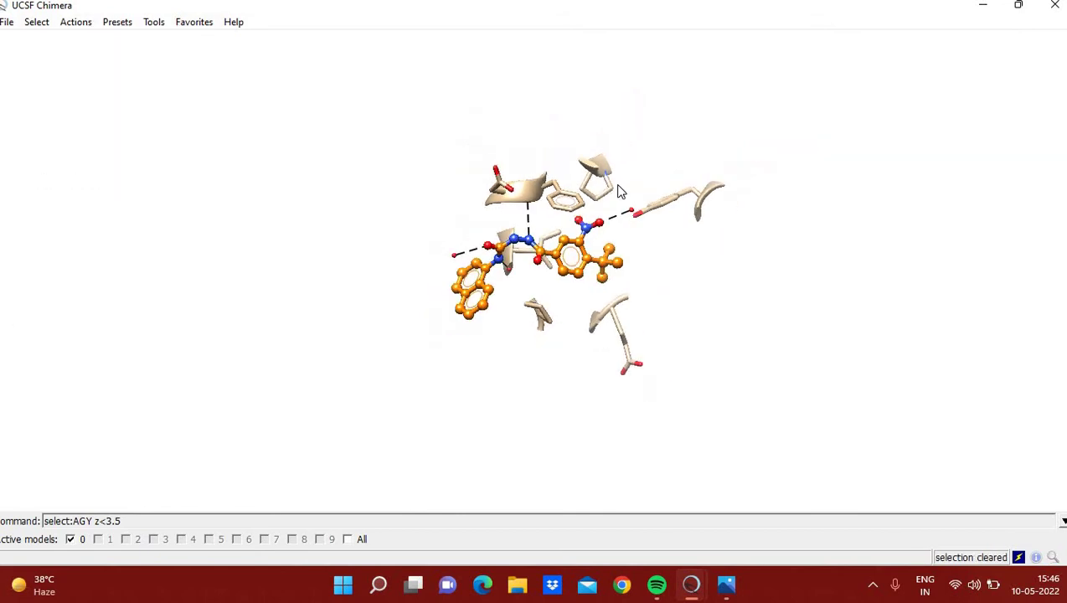
{"action": "left_click_drag", "start_coordinate": [680, 170], "coordinate": [586, 123]}
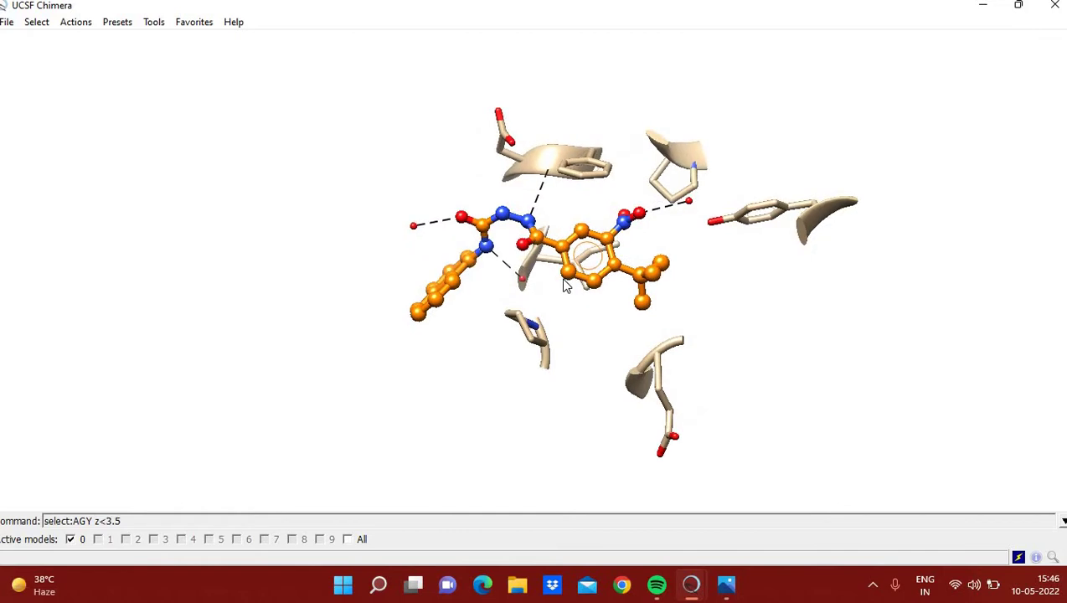
{"action": "scroll", "coordinate": [683, 242], "scroll_direction": "up", "scroll_amount": 3}
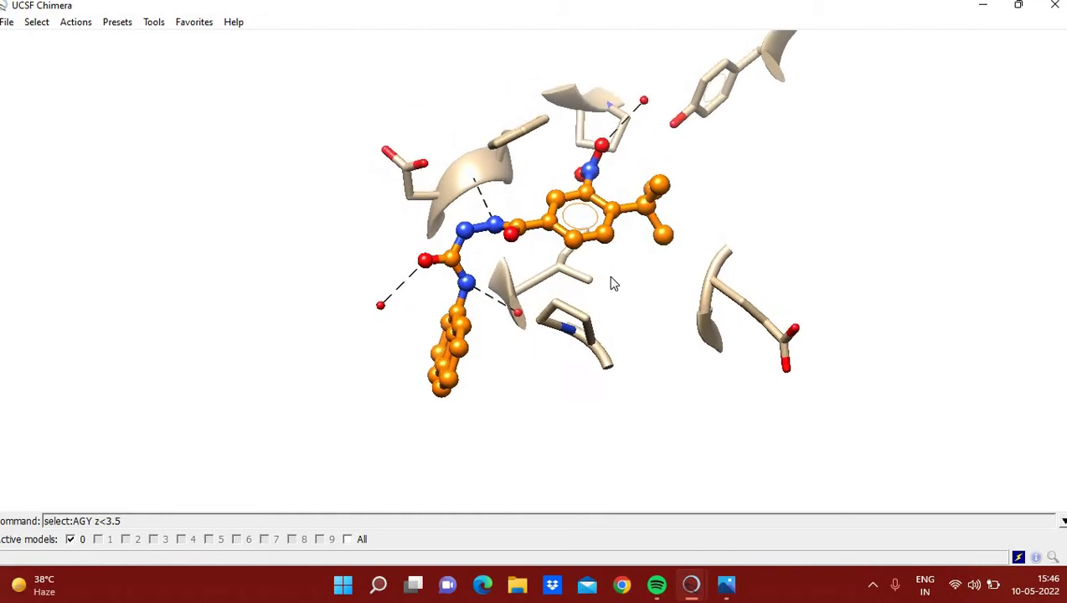
{"action": "scroll", "coordinate": [611, 283], "scroll_direction": "up", "scroll_amount": 2}
{"action": "scroll", "coordinate": [611, 283], "scroll_direction": "down", "scroll_amount": 5}
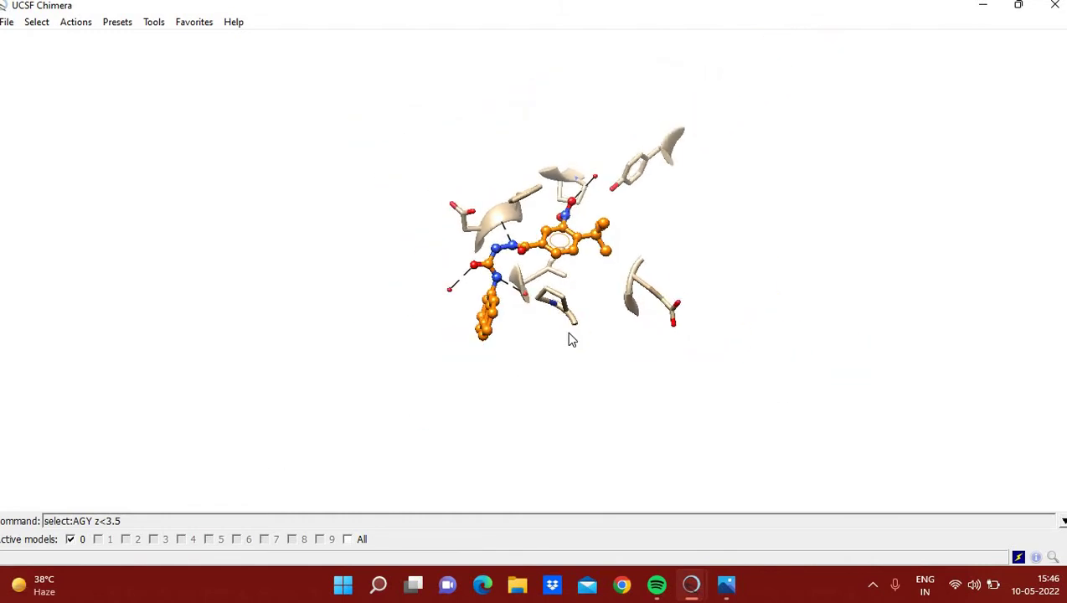
Step: Select everything within 3.5 Å of the AGY ligand and show the molecular surface of the selection
{"action": "key", "text": "Return"}
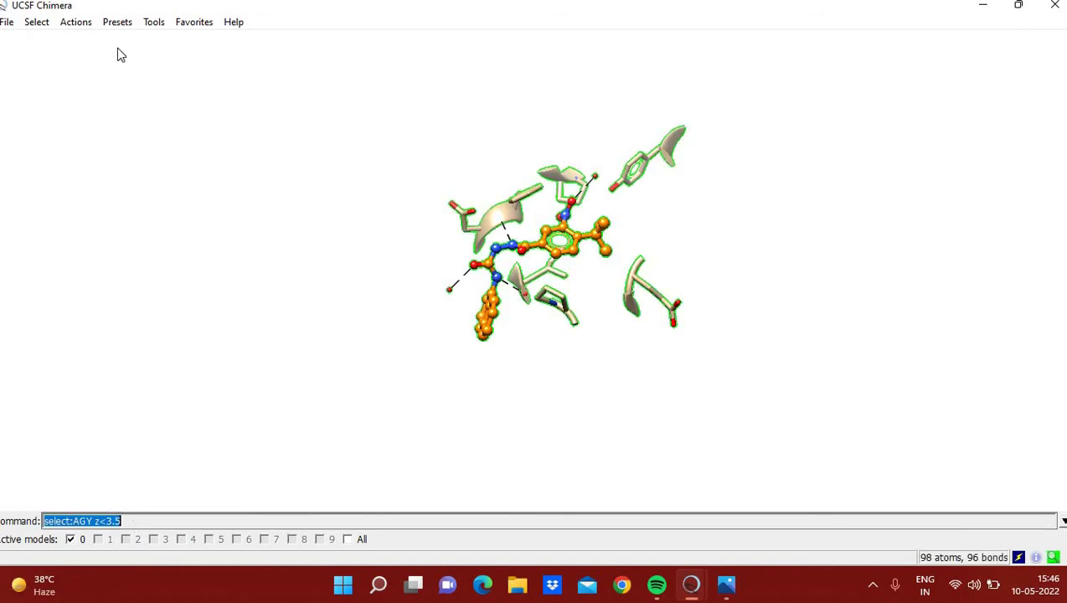
{"action": "left_click", "coordinate": [76, 23]}
{"action": "mouse_move", "coordinate": [121, 84]}
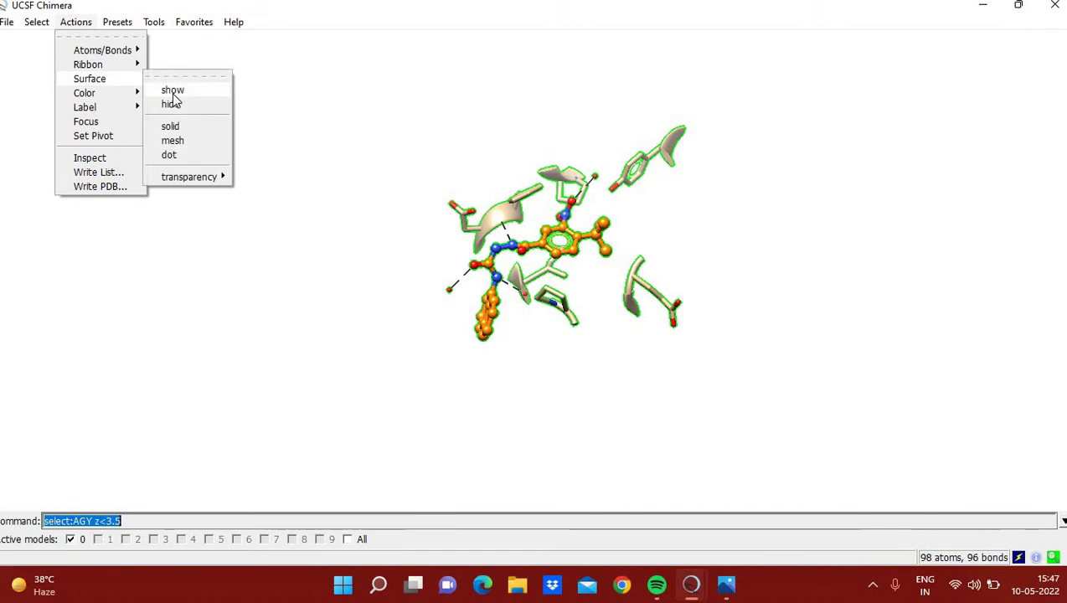
{"action": "left_click", "coordinate": [173, 89]}
{"action": "left_click_drag", "start_coordinate": [388, 219], "coordinate": [691, 168]}
{"action": "scroll", "coordinate": [618, 295], "scroll_direction": "down", "scroll_amount": 3}
{"action": "scroll", "coordinate": [618, 294], "scroll_direction": "up", "scroll_amount": 6}
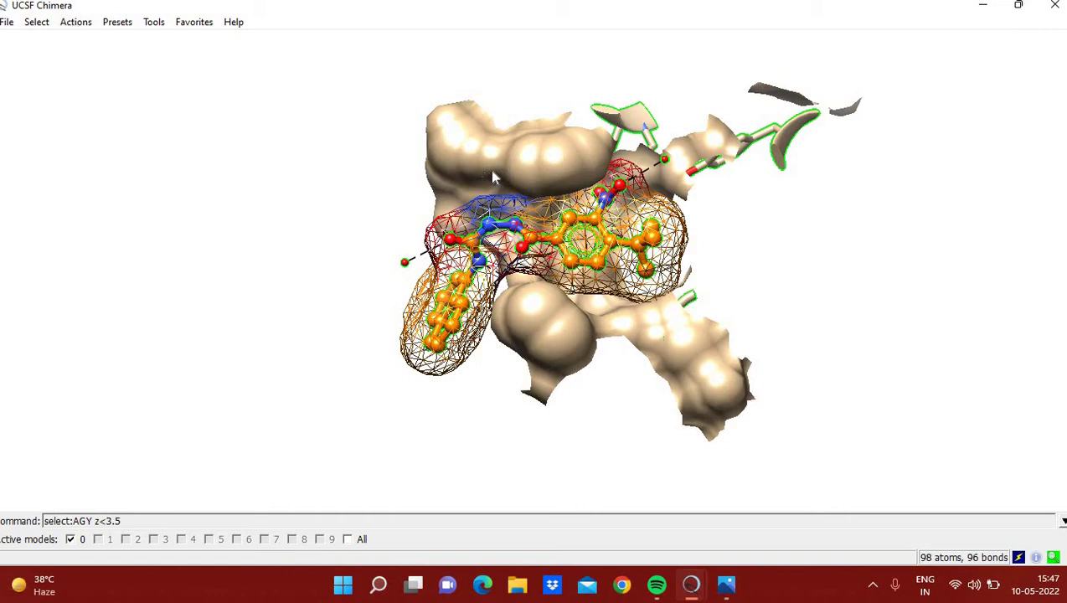
Step: Make the selected surface partly transparent and inspect the ligand inside its binding pocket
{"action": "left_click", "coordinate": [74, 23]}
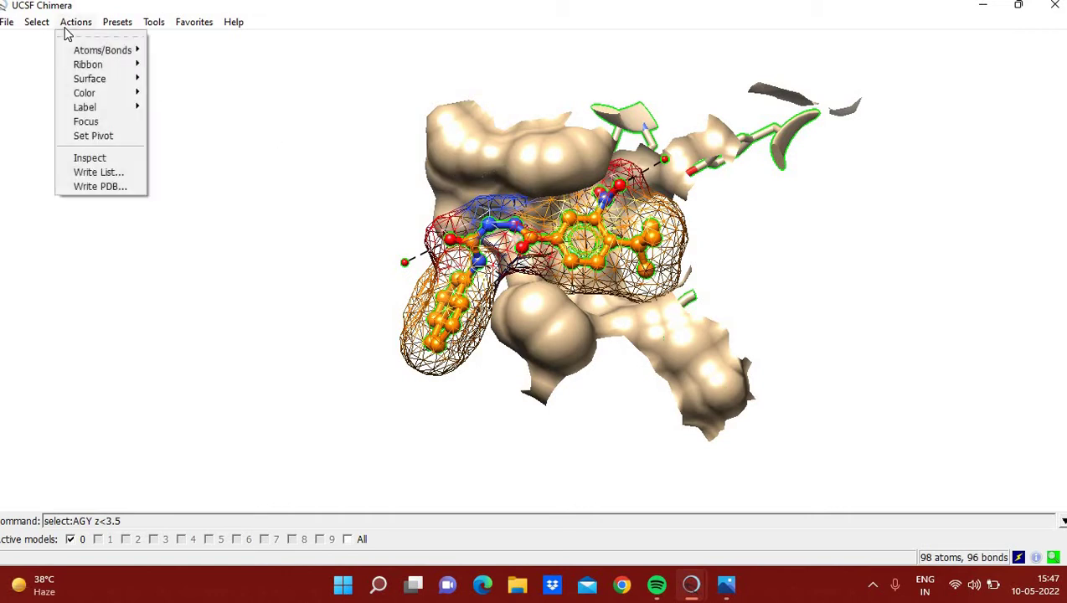
{"action": "mouse_move", "coordinate": [96, 79]}
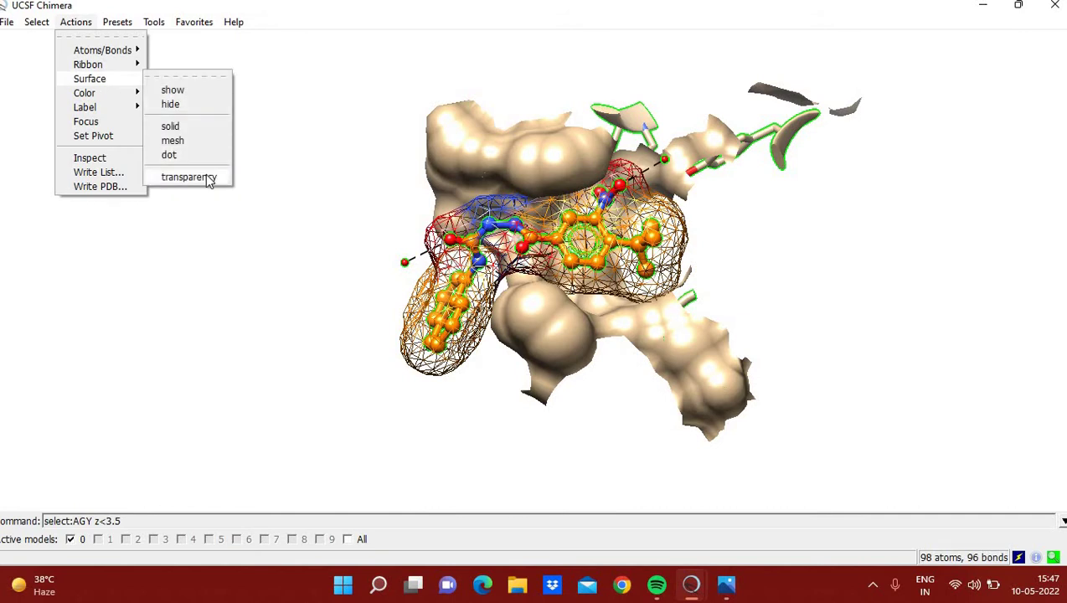
{"action": "mouse_move", "coordinate": [209, 177]}
{"action": "left_click", "coordinate": [257, 287]}
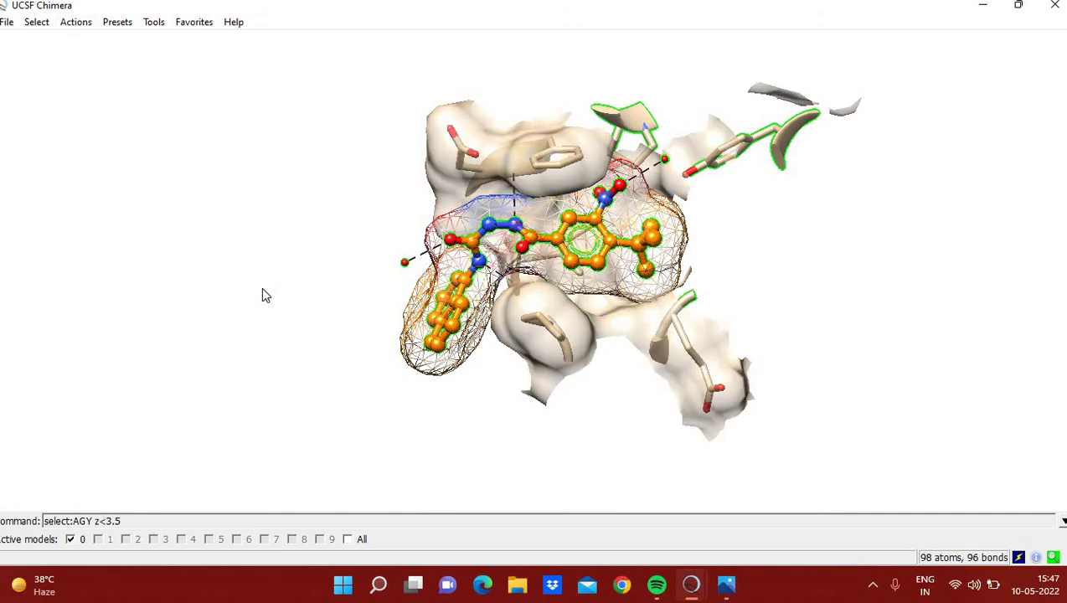
{"action": "left_click_drag", "start_coordinate": [515, 236], "coordinate": [556, 253]}
{"action": "left_click_drag", "start_coordinate": [423, 226], "coordinate": [349, 182]}
Step: Hide the surface of the ligand and the surrounding residues
{"action": "left_click", "coordinate": [82, 25]}
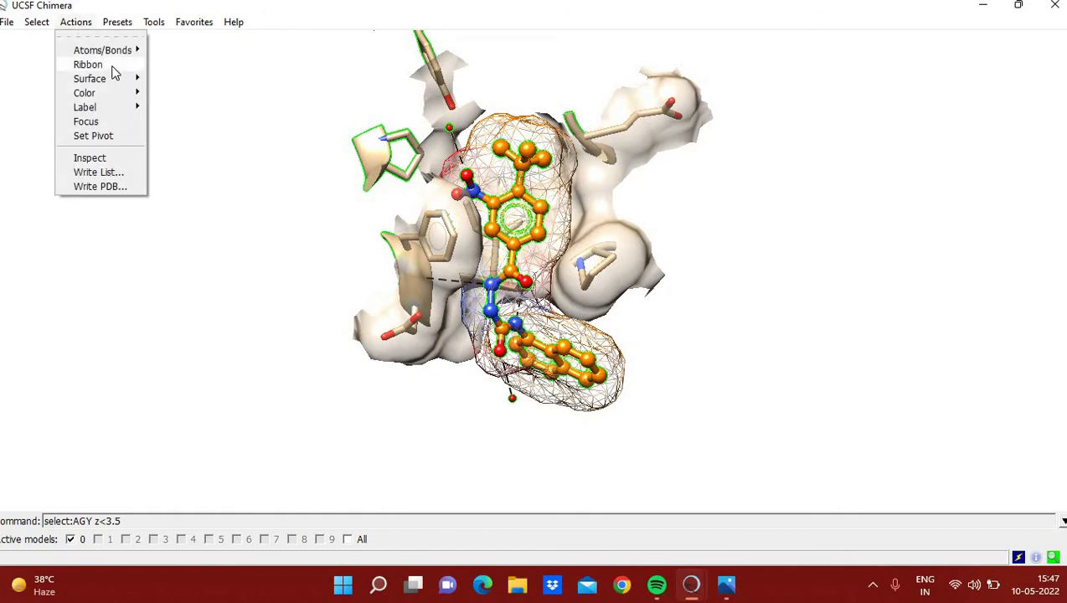
{"action": "mouse_move", "coordinate": [105, 81]}
{"action": "left_click", "coordinate": [208, 105]}
{"action": "left_click_drag", "start_coordinate": [630, 241], "coordinate": [732, 281]}
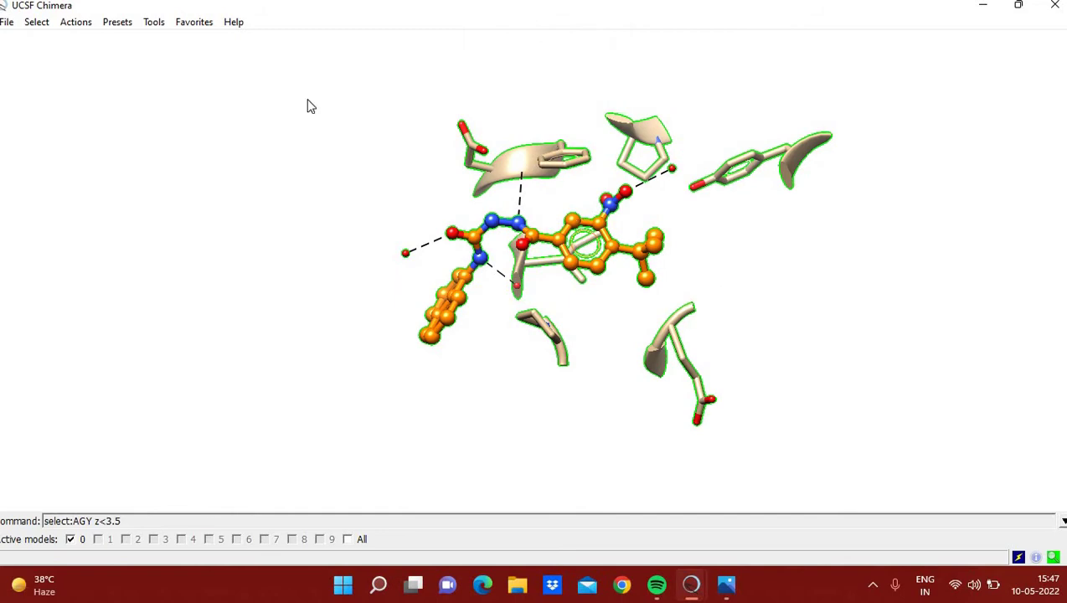
{"action": "left_click", "coordinate": [79, 27]}
{"action": "mouse_move", "coordinate": [105, 80]}
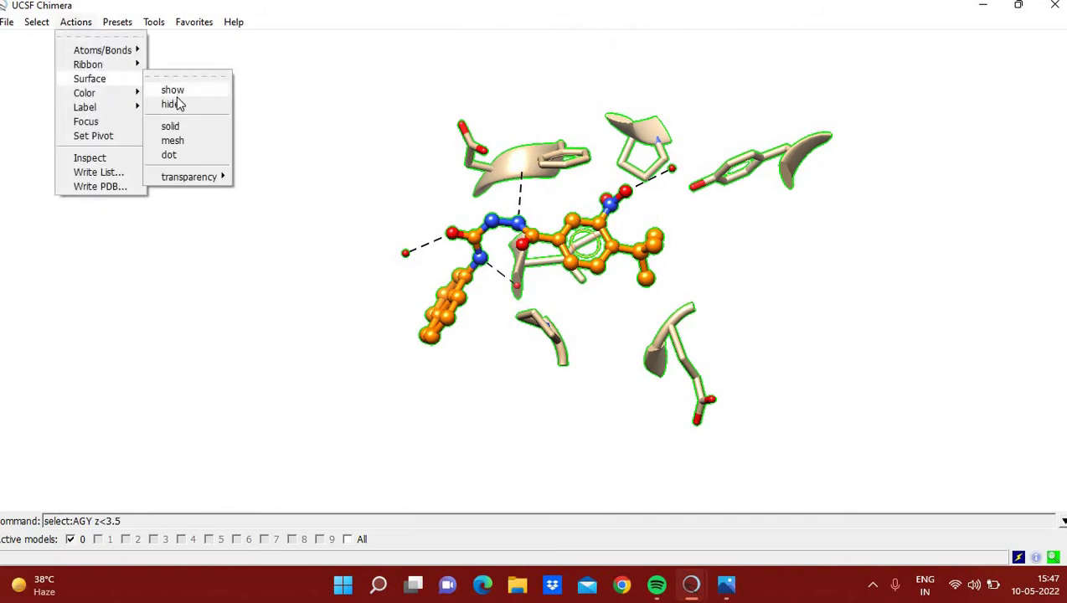
{"action": "left_click", "coordinate": [189, 107]}
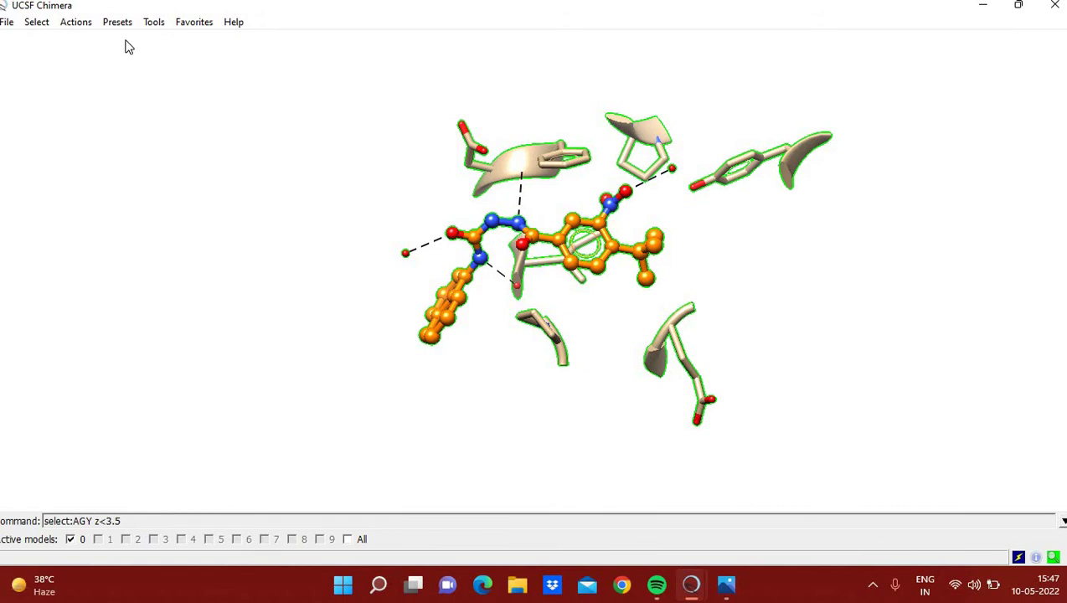
Step: Clear the selection and orient the binding site so the ligand and its neighbouring residues are spread out
{"action": "left_click", "coordinate": [37, 22]}
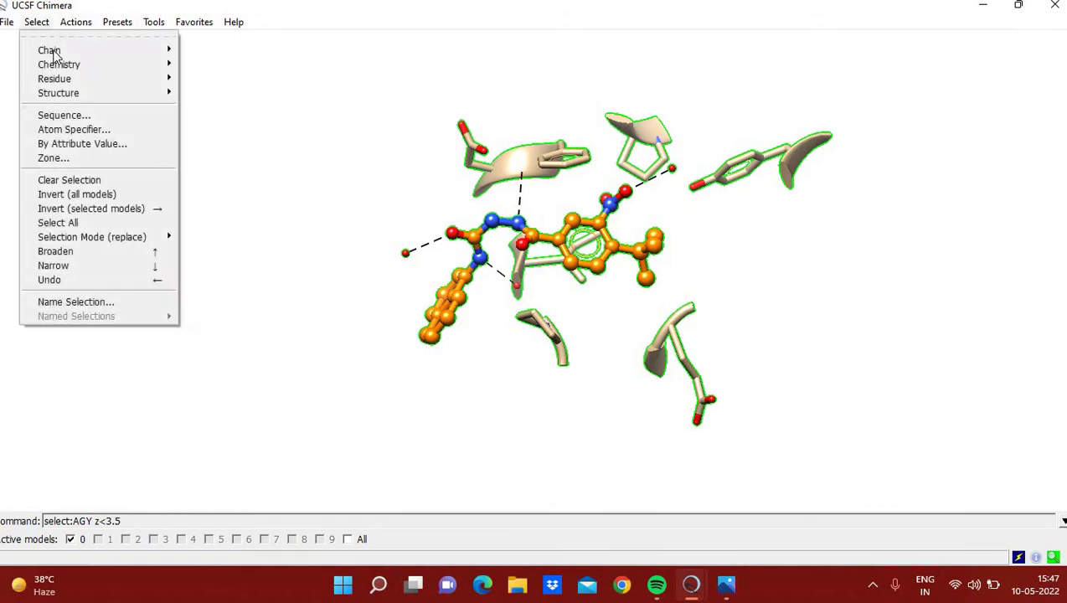
{"action": "left_click", "coordinate": [134, 179]}
{"action": "left_click_drag", "start_coordinate": [657, 269], "coordinate": [605, 291]}
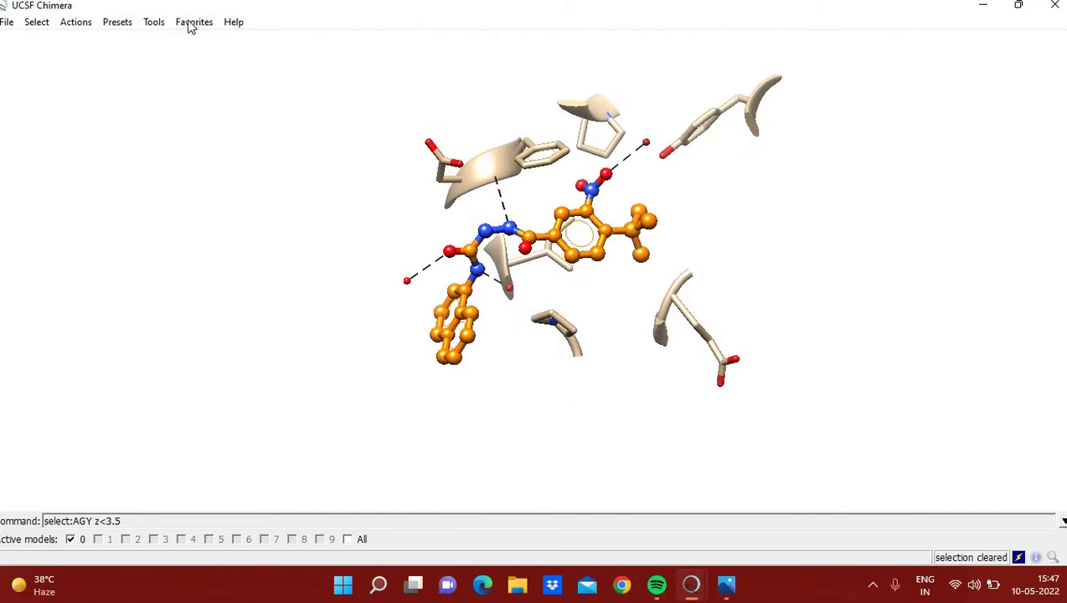
{"action": "left_click_drag", "start_coordinate": [669, 205], "coordinate": [660, 251]}
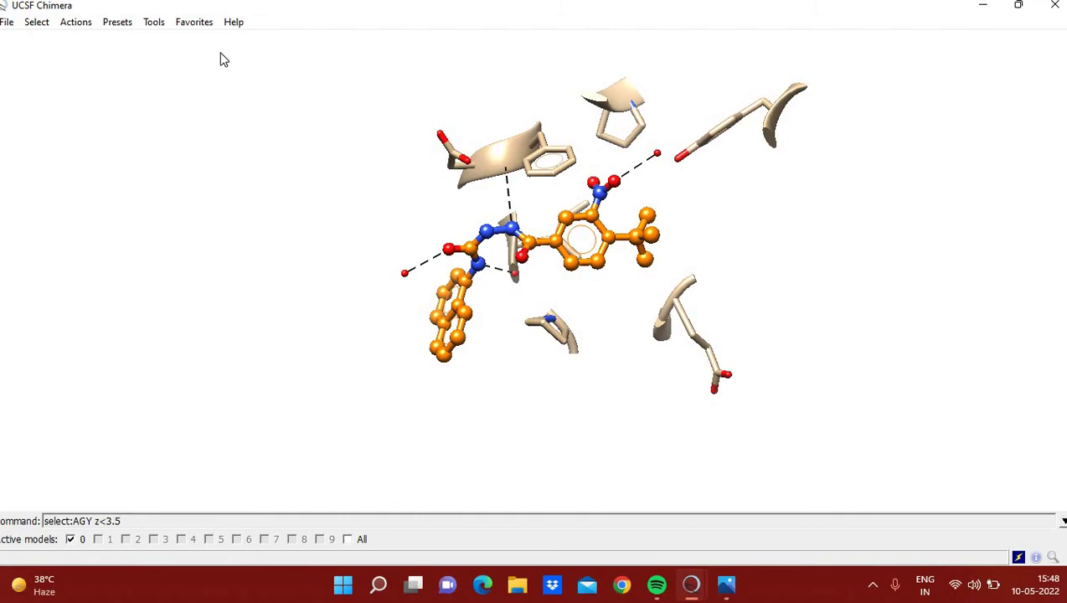
Step: Open the 2D Labels tool and place its window beside the structure with the label settings in view
{"action": "left_click", "coordinate": [152, 23]}
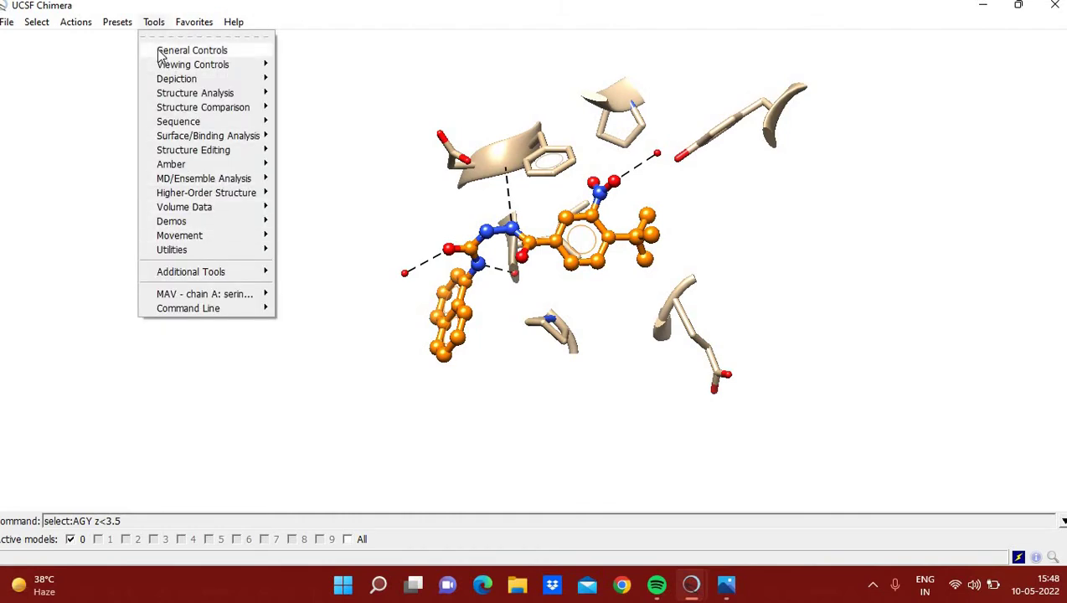
{"action": "mouse_move", "coordinate": [201, 251]}
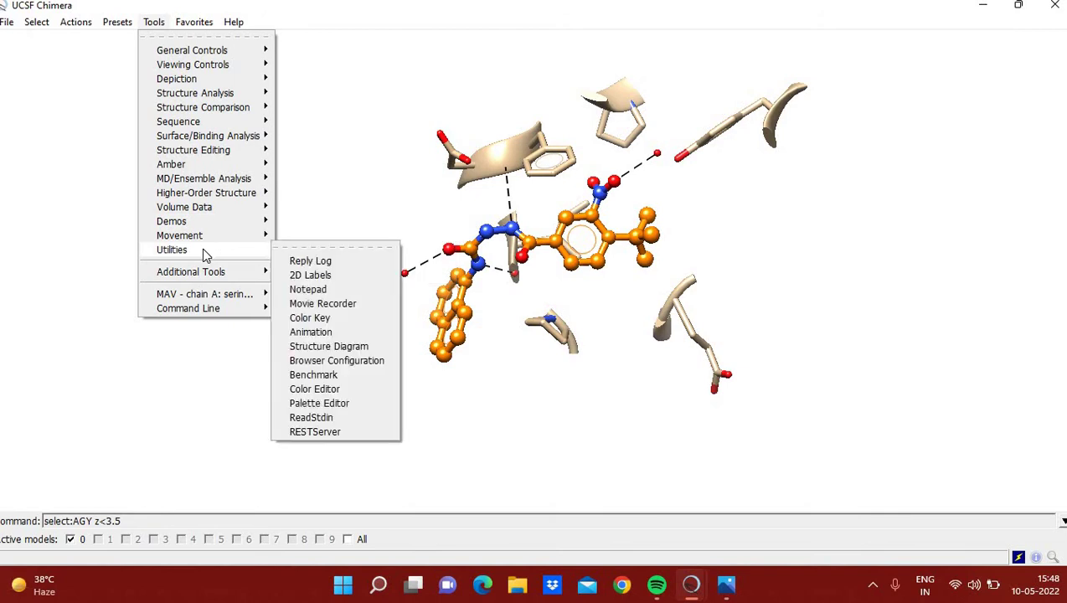
{"action": "left_click", "coordinate": [325, 276]}
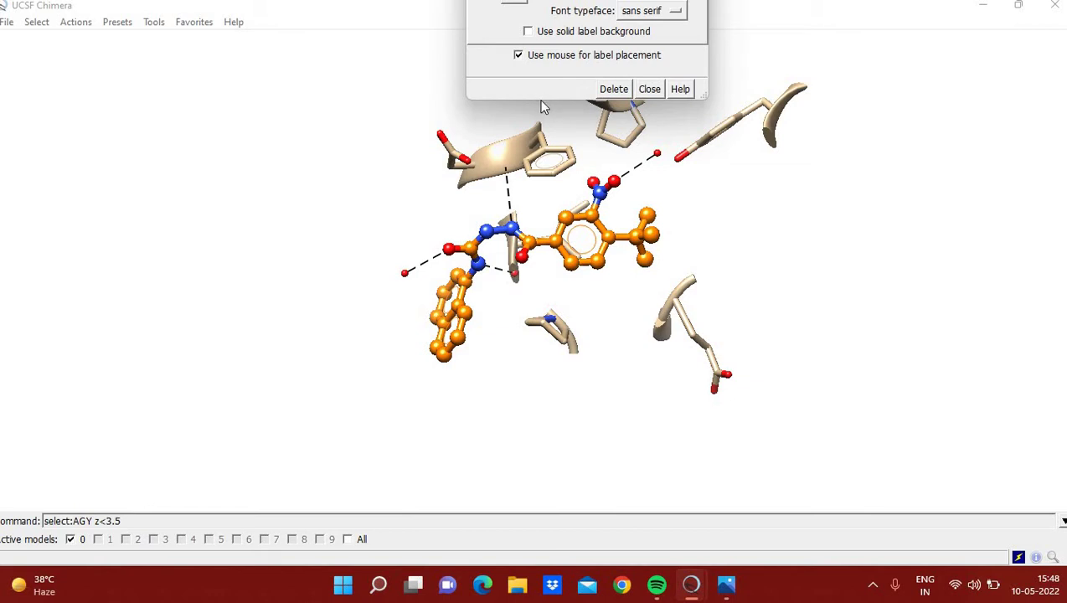
{"action": "left_click_drag", "start_coordinate": [541, 99], "coordinate": [500, 343]}
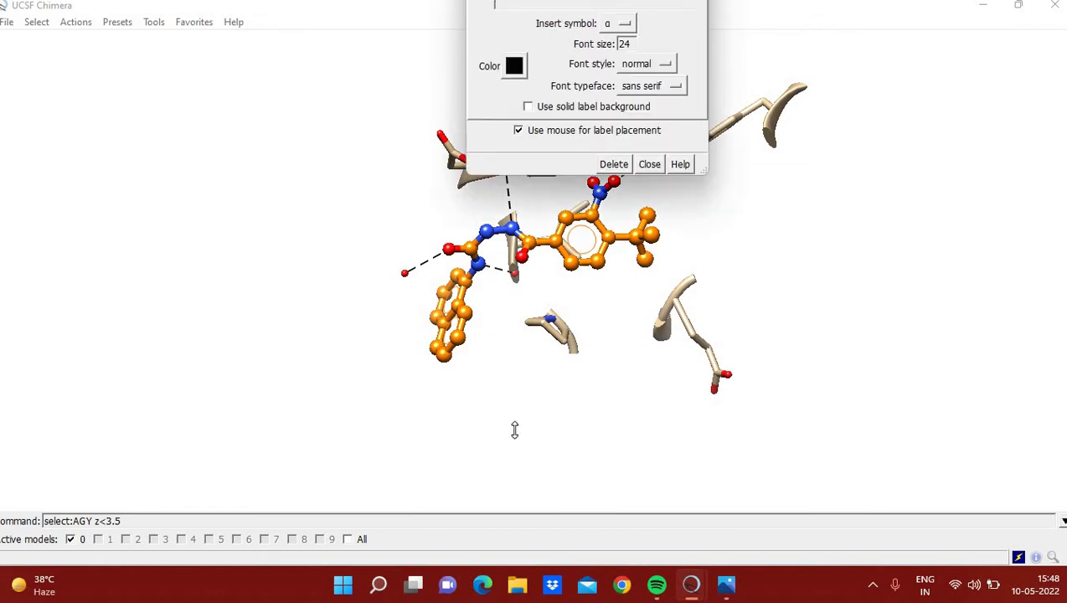
{"action": "left_click_drag", "start_coordinate": [528, 484], "coordinate": [527, 561]}
{"action": "left_click_drag", "start_coordinate": [594, 17], "coordinate": [246, 19]}
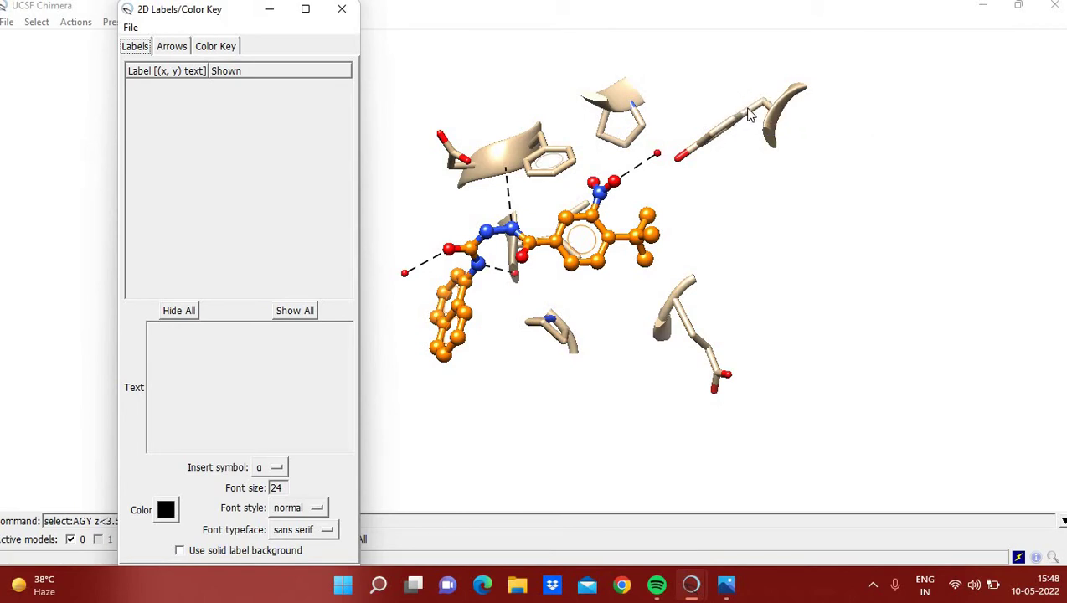
Step: Label the tyrosine 173 residue Y173 in bold and place the label just above its side chain
{"action": "mouse_move", "coordinate": [751, 115]}
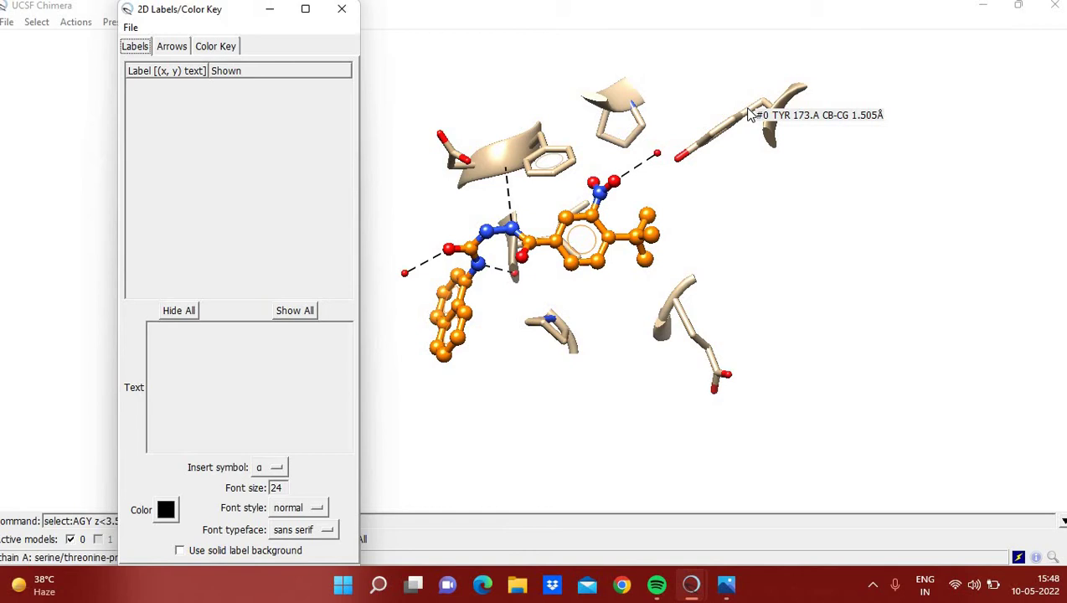
{"action": "left_click", "coordinate": [750, 114]}
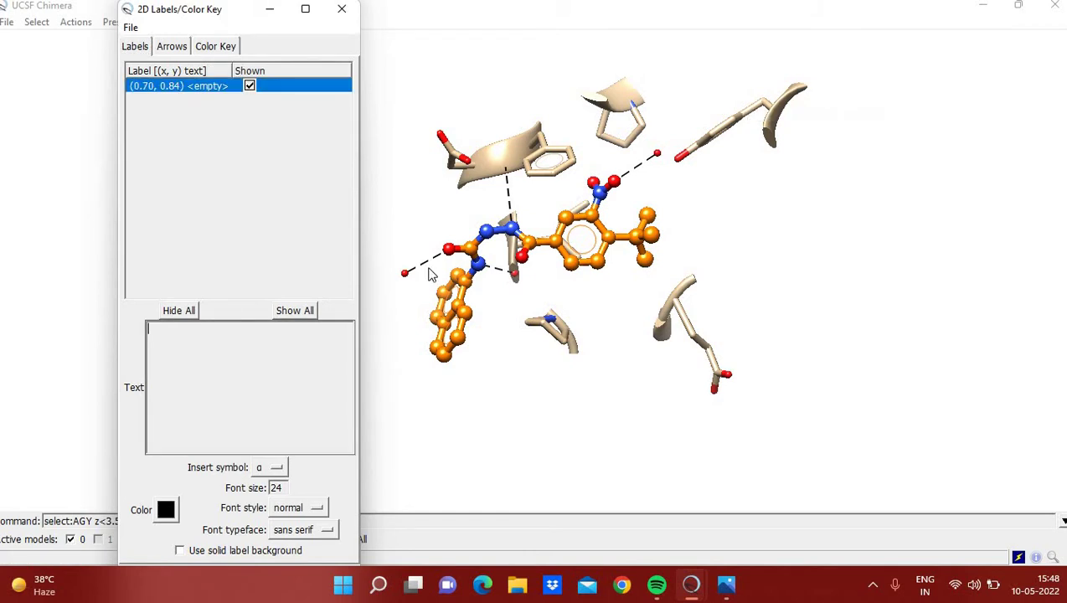
{"action": "type", "text": "y"}
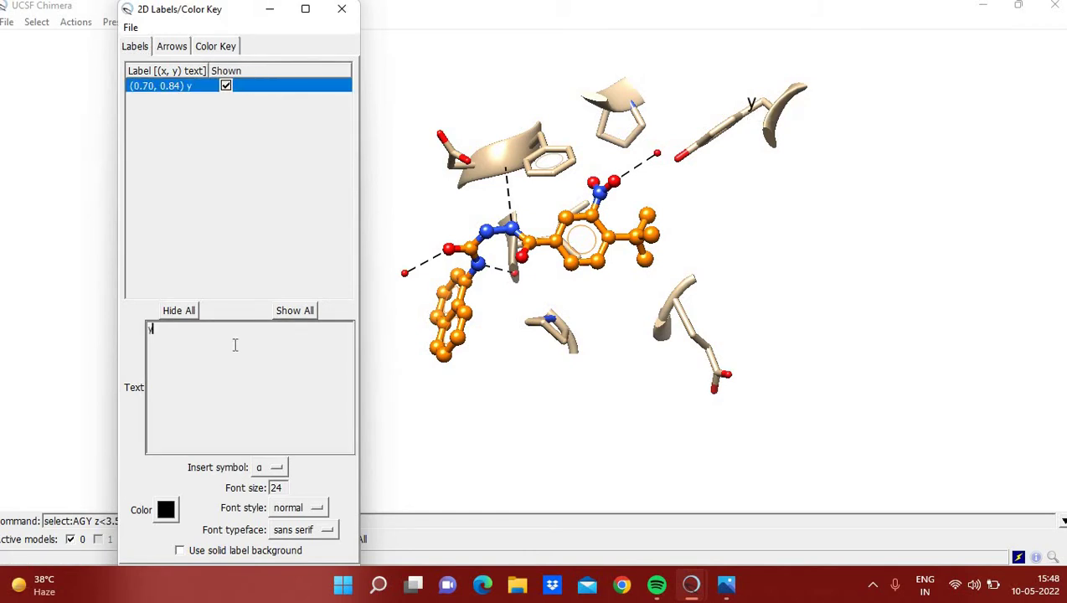
{"action": "key", "text": "BackSpace"}
{"action": "type", "text": "Y173"}
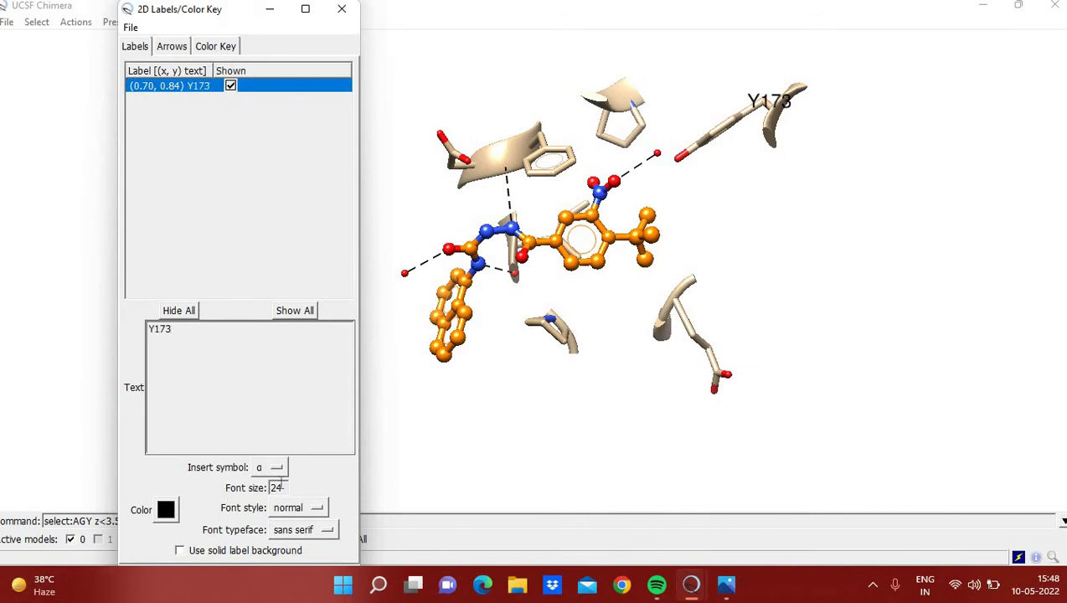
{"action": "left_click", "coordinate": [303, 507]}
{"action": "left_click", "coordinate": [293, 539]}
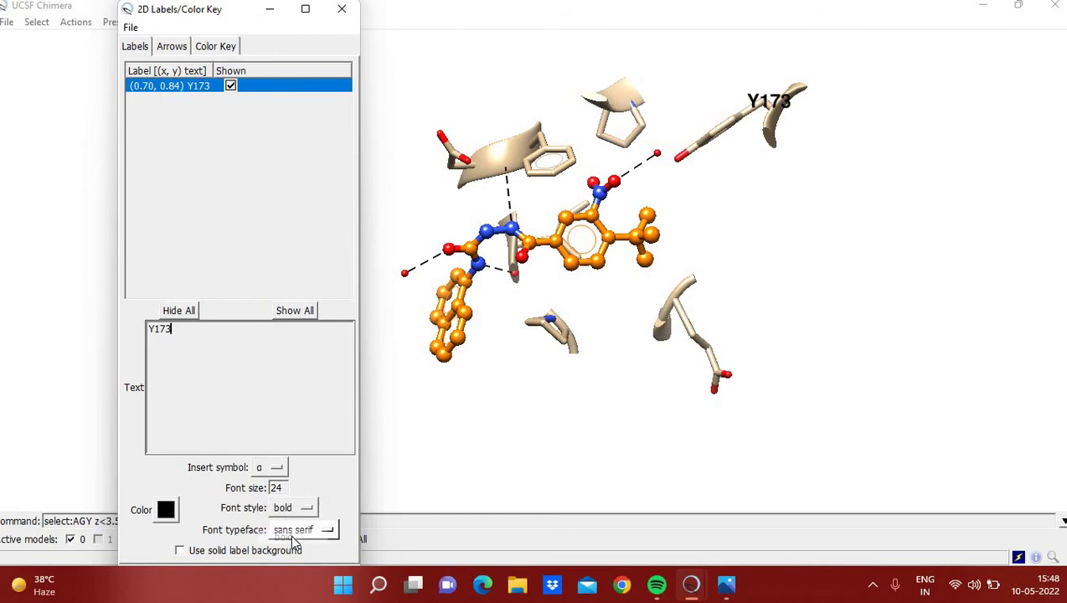
{"action": "left_click_drag", "start_coordinate": [780, 107], "coordinate": [718, 105]}
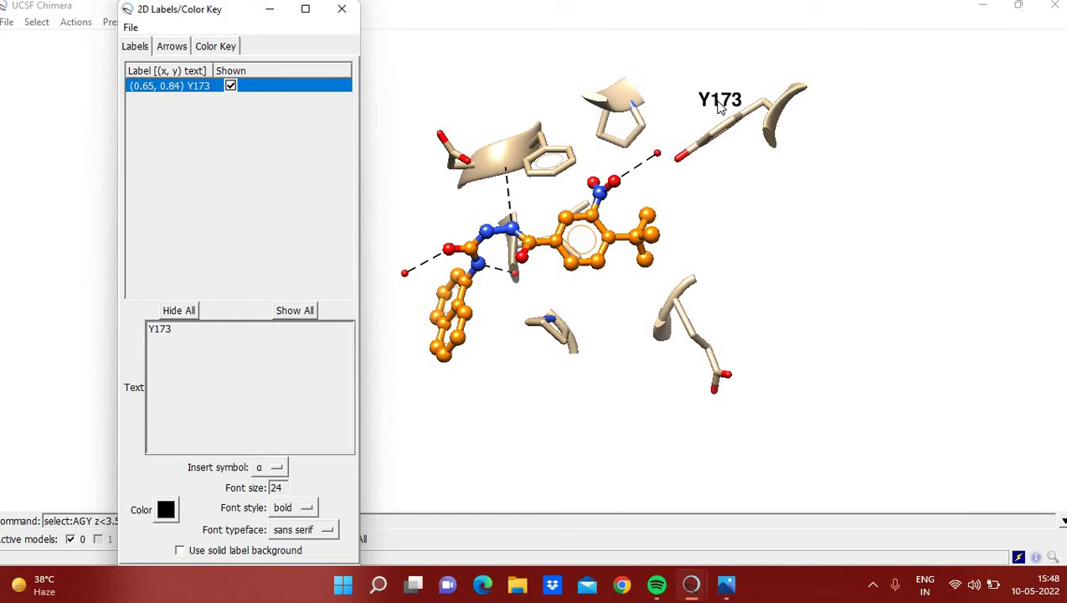
Step: Add the label P133 for the proline residue and place it above the residue's ribbon segment
{"action": "left_click", "coordinate": [638, 121]}
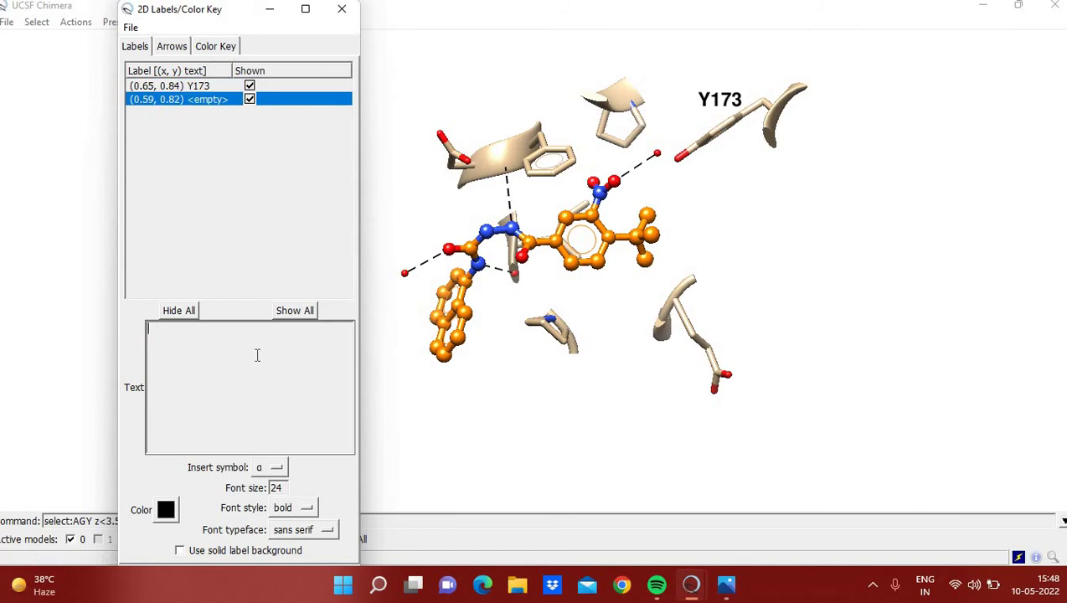
{"action": "type", "text": "P133"}
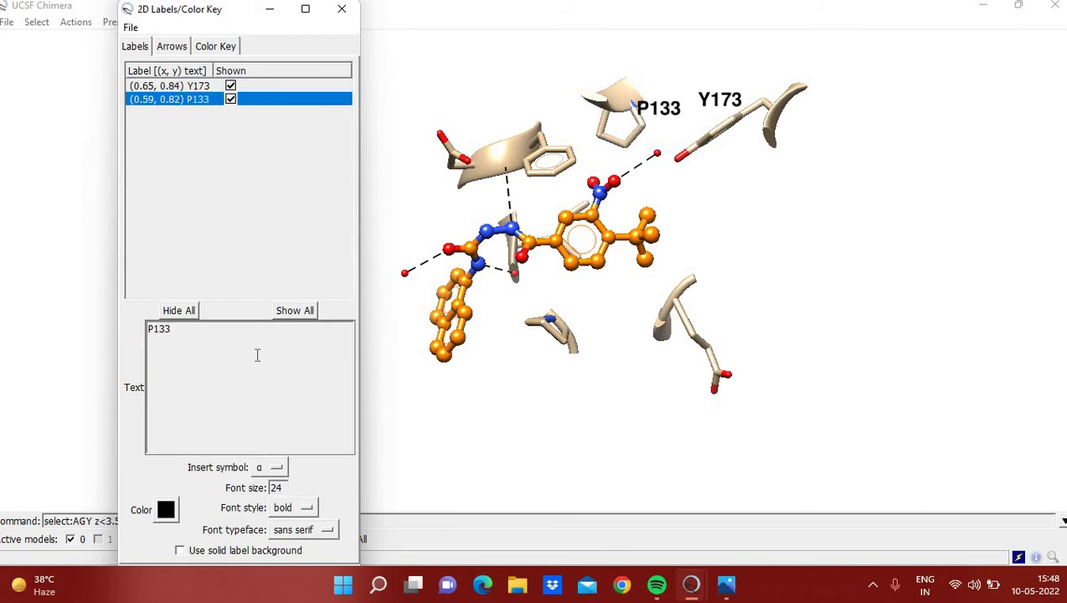
{"action": "left_click_drag", "start_coordinate": [643, 104], "coordinate": [589, 67]}
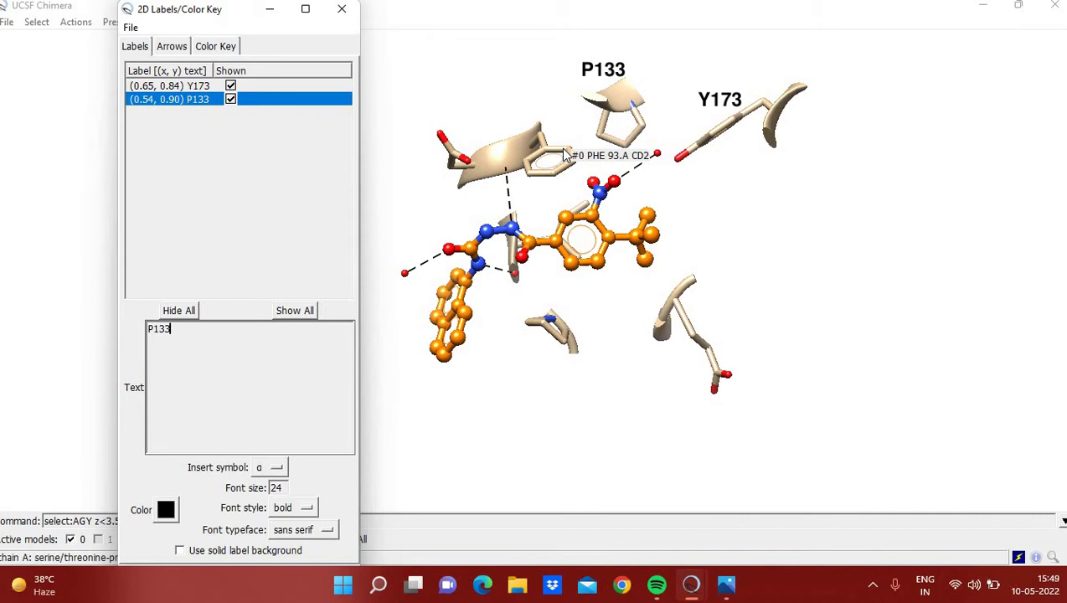
Step: Add the label F93 for the phenylalanine residue and place it just above its ring
{"action": "left_click", "coordinate": [566, 155]}
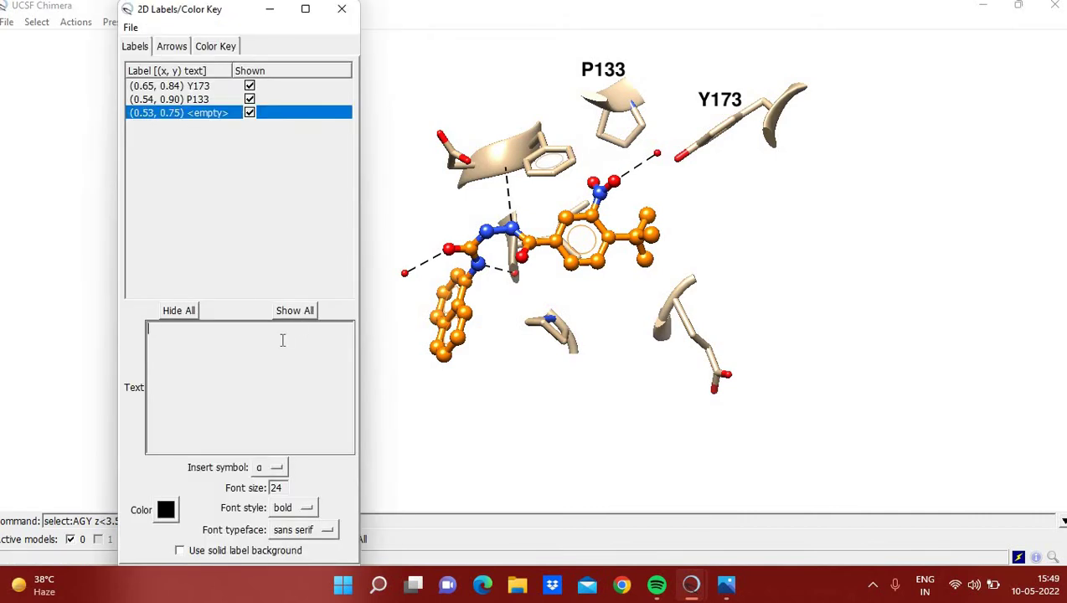
{"action": "type", "text": "F93"}
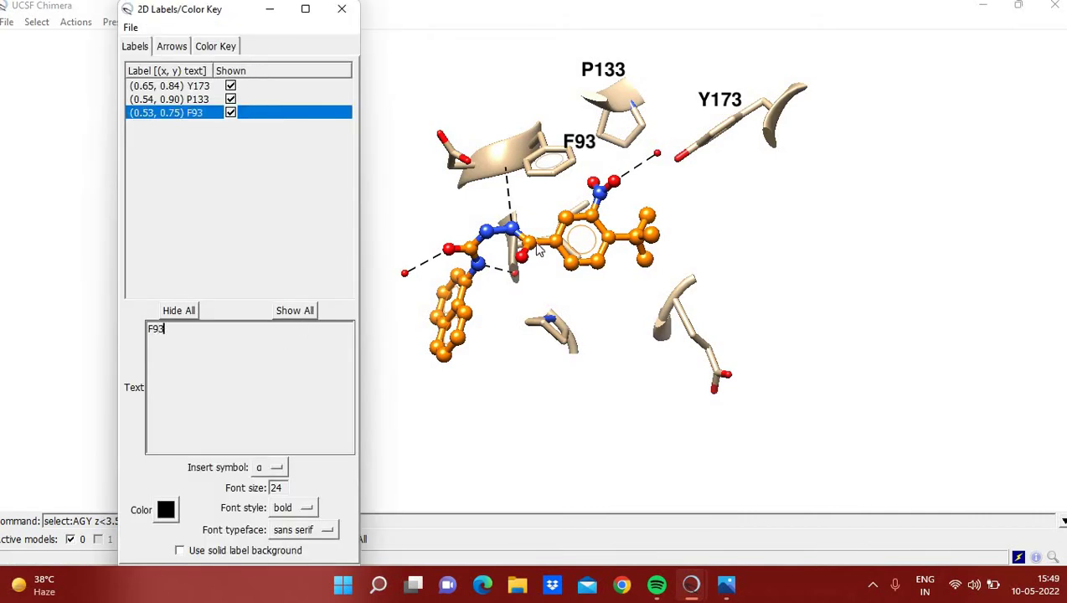
{"action": "left_click_drag", "start_coordinate": [584, 144], "coordinate": [564, 125]}
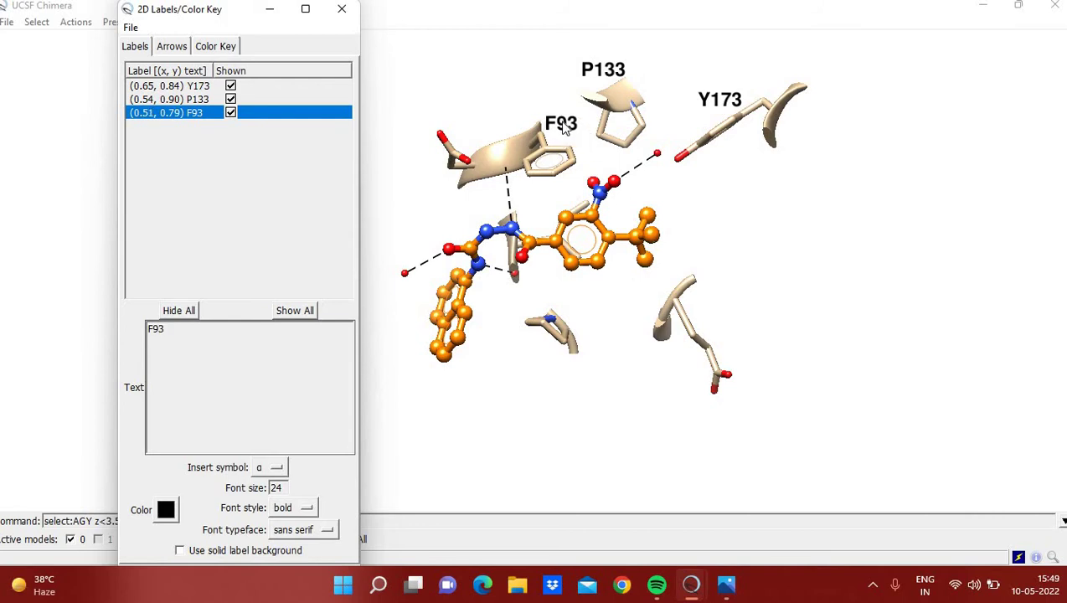
Step: Add the label D94 for the aspartate residue and place it just above the ribbon beside its side chain
{"action": "left_click", "coordinate": [446, 156]}
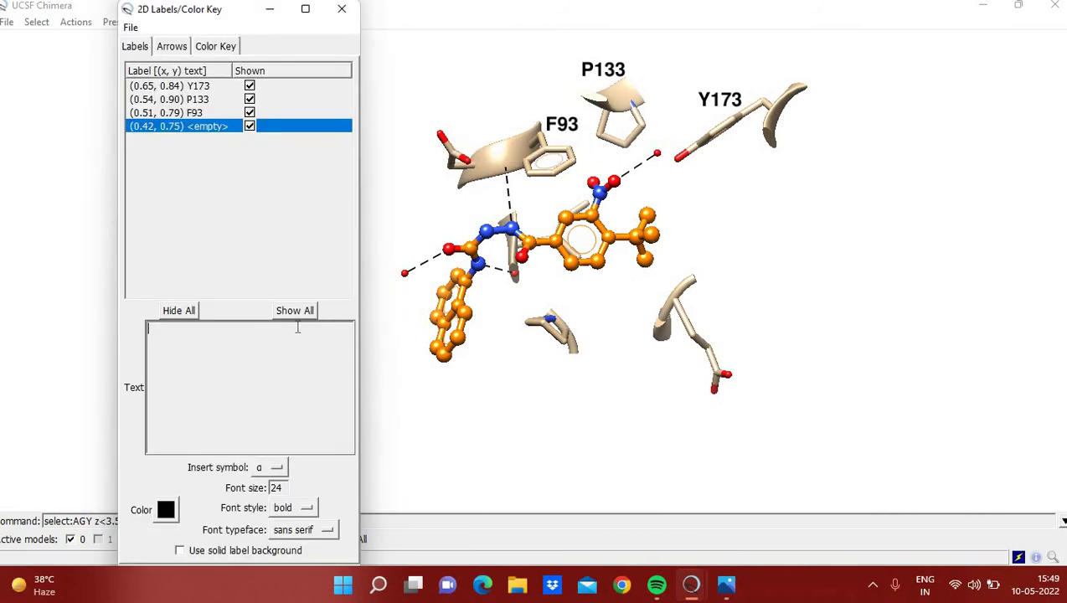
{"action": "type", "text": "D94"}
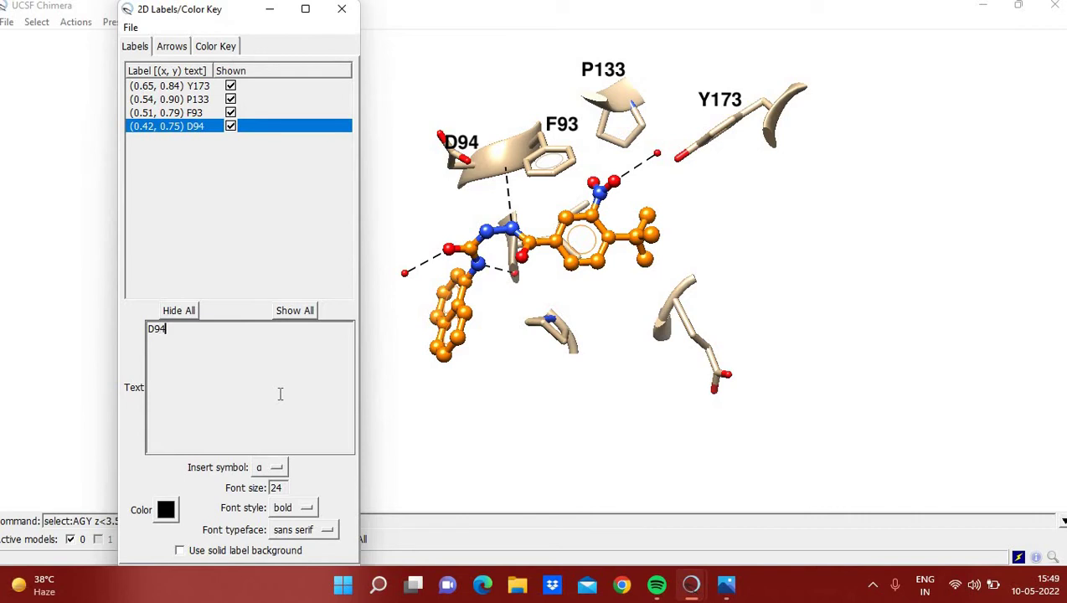
{"action": "left_click_drag", "start_coordinate": [468, 151], "coordinate": [475, 141]}
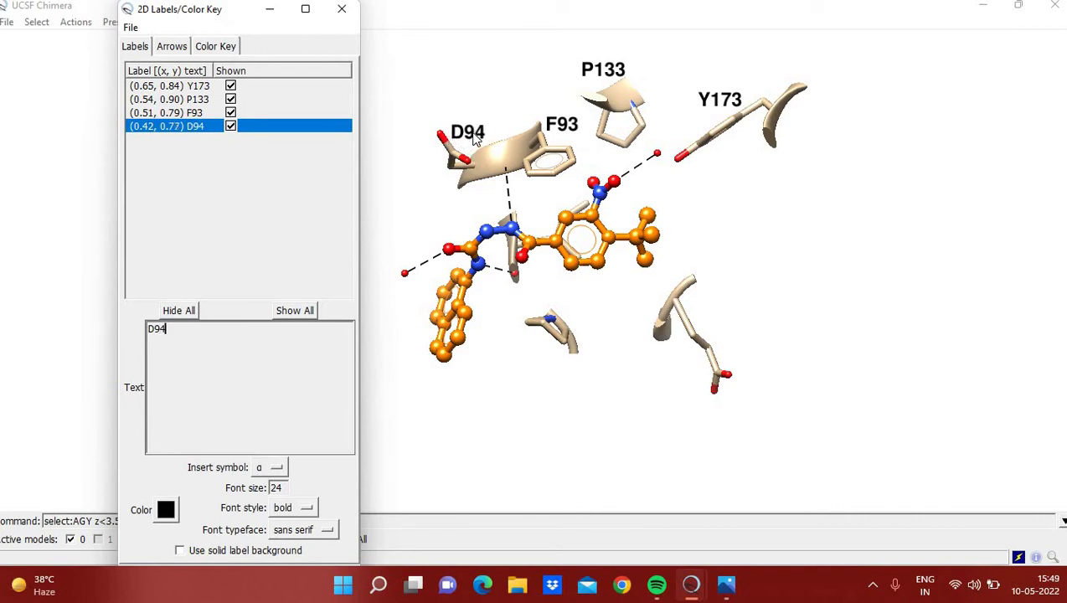
Step: Add the label P98 beside the proline residue below the ligand
{"action": "left_click", "coordinate": [570, 338]}
{"action": "left_click", "coordinate": [297, 381]}
{"action": "type", "text": "P"}
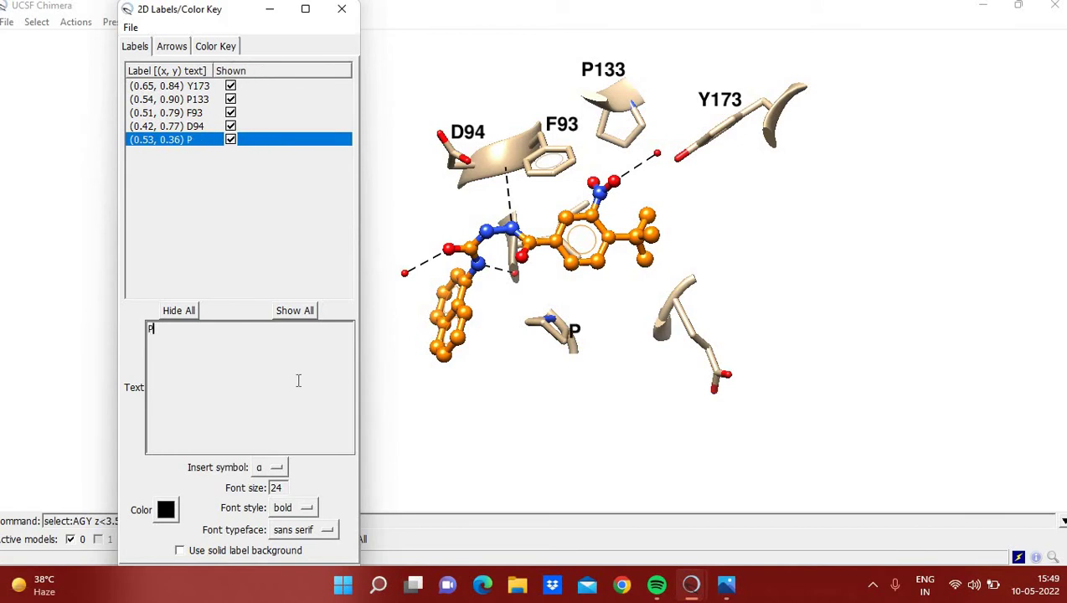
{"action": "type", "text": "98"}
Step: Add the label E205 beside the glutamate residue, and shift the P98 and E205 labels clear of their residues
{"action": "left_click", "coordinate": [676, 312]}
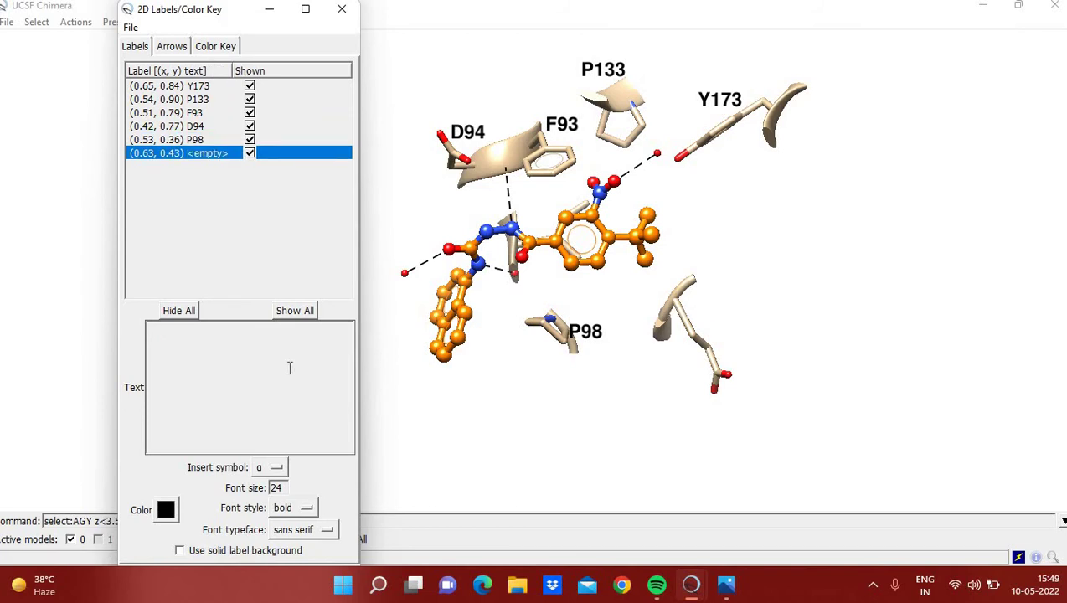
{"action": "type", "text": "E205"}
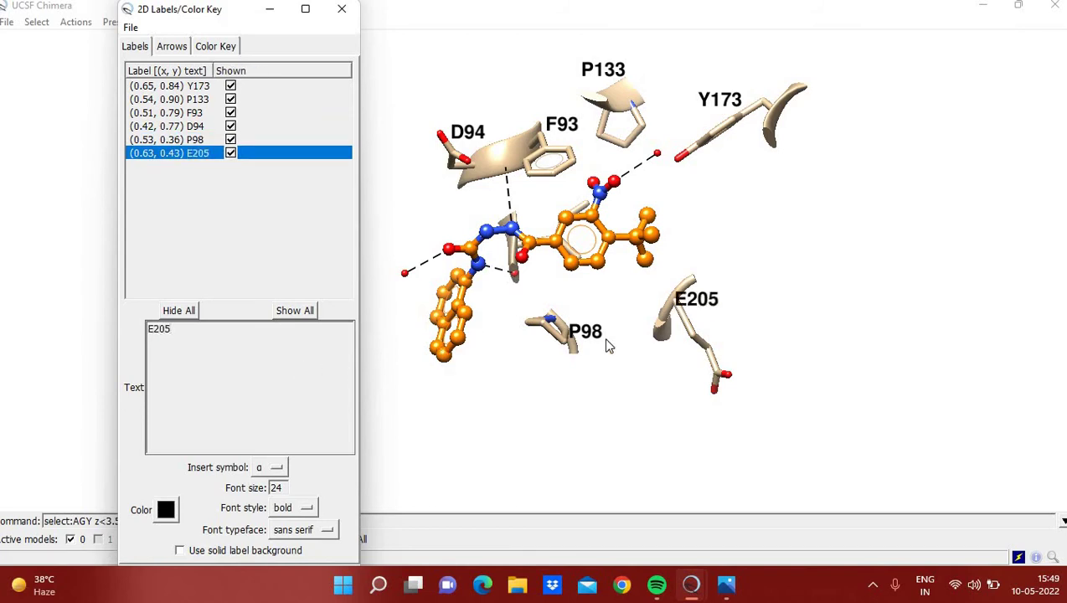
{"action": "left_click_drag", "start_coordinate": [604, 343], "coordinate": [608, 332]}
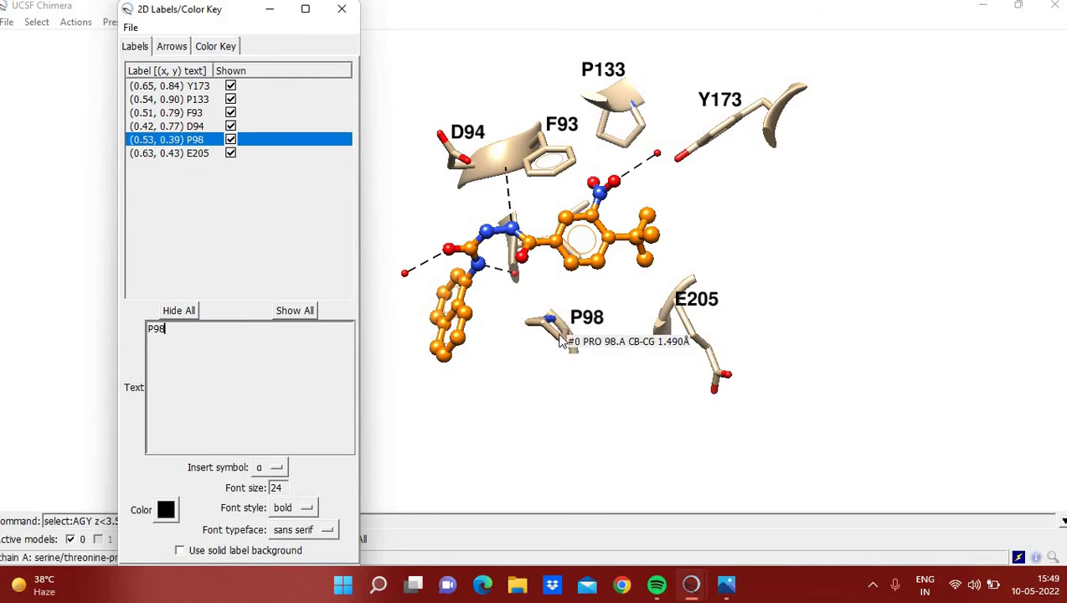
{"action": "left_click_drag", "start_coordinate": [693, 308], "coordinate": [718, 308]}
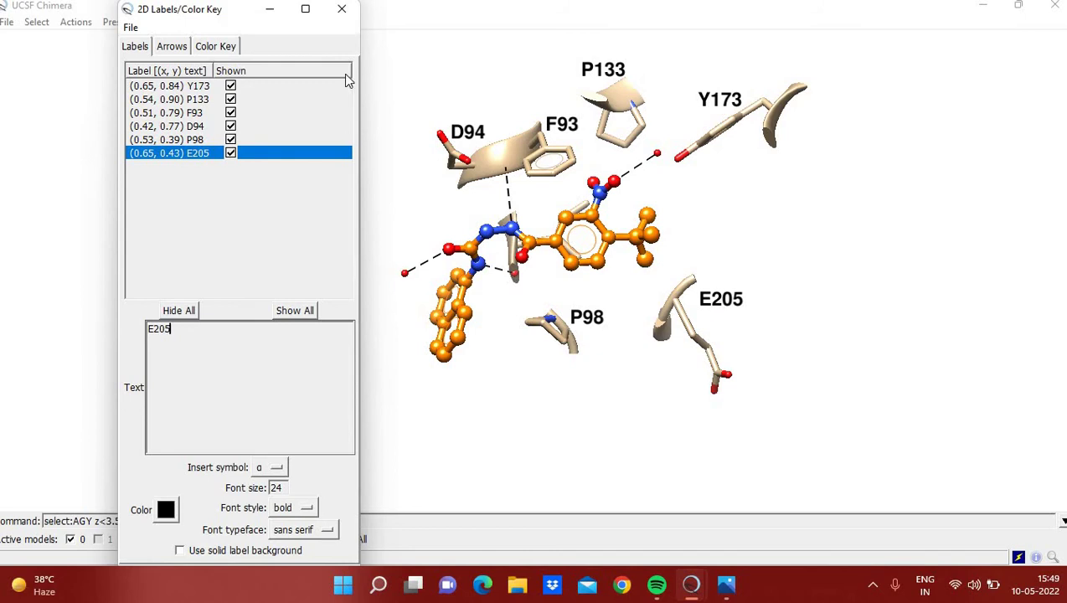
{"action": "left_click", "coordinate": [270, 10]}
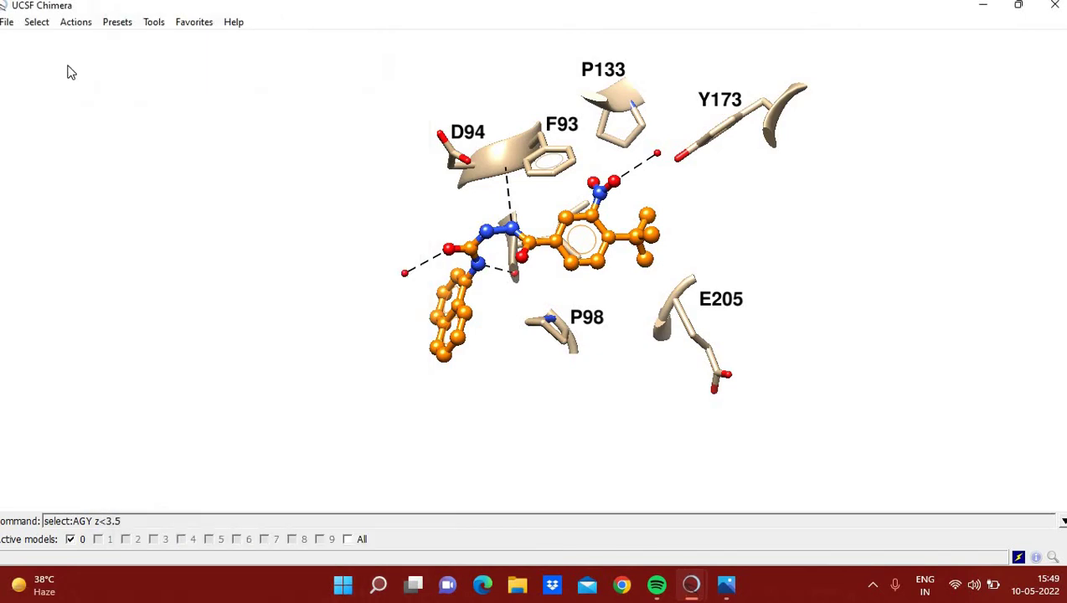
Step: Save the labelled view as a 300 dpi PNG image, overwriting Receptor-Ligand.png in the UCSFChimera folder
{"action": "left_click", "coordinate": [6, 23]}
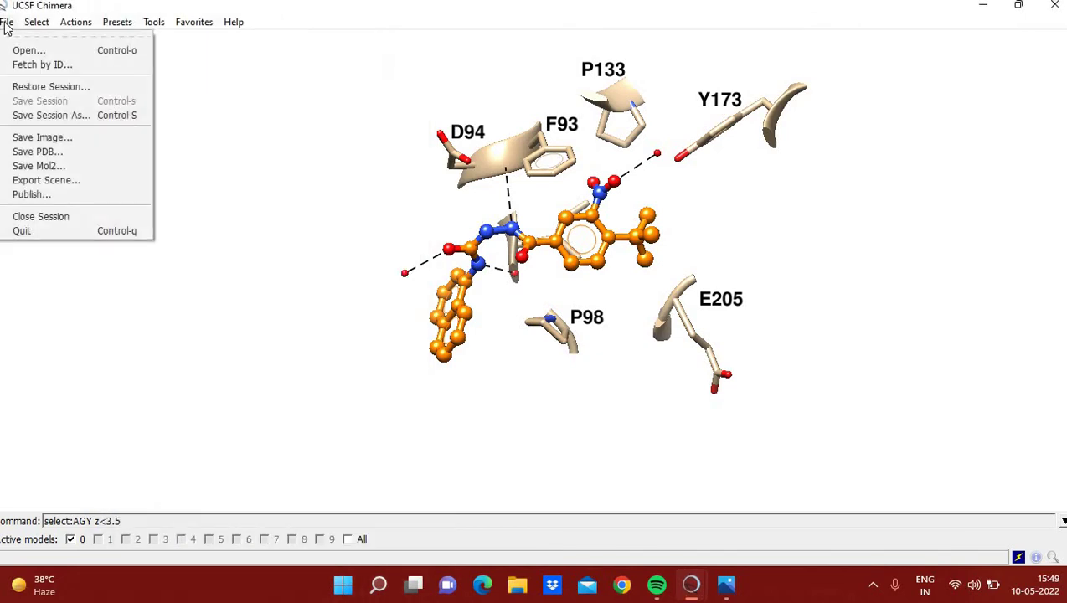
{"action": "left_click", "coordinate": [71, 139]}
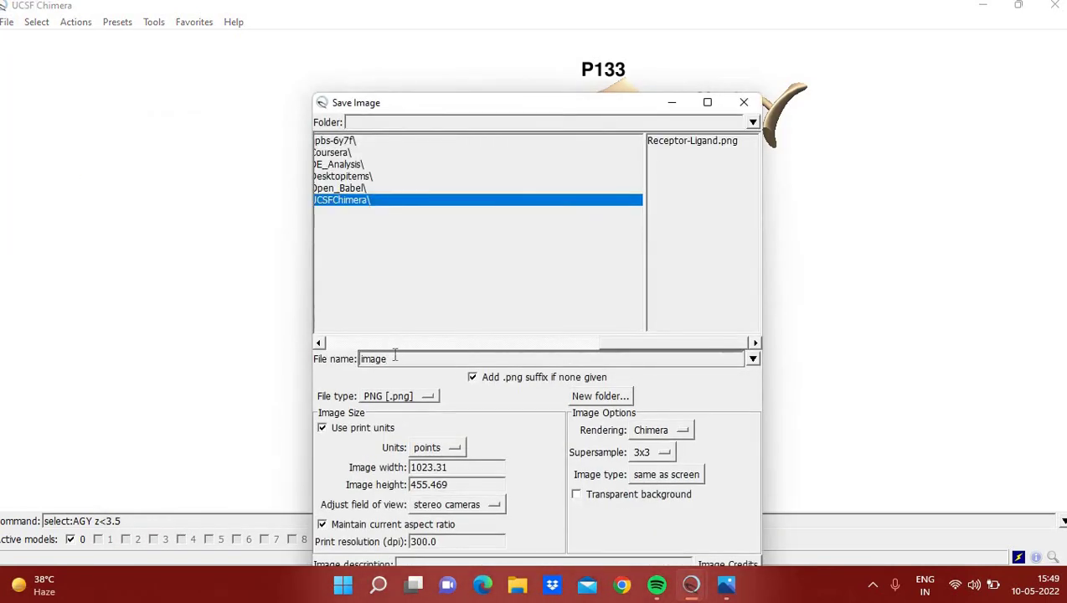
{"action": "left_click", "coordinate": [670, 142]}
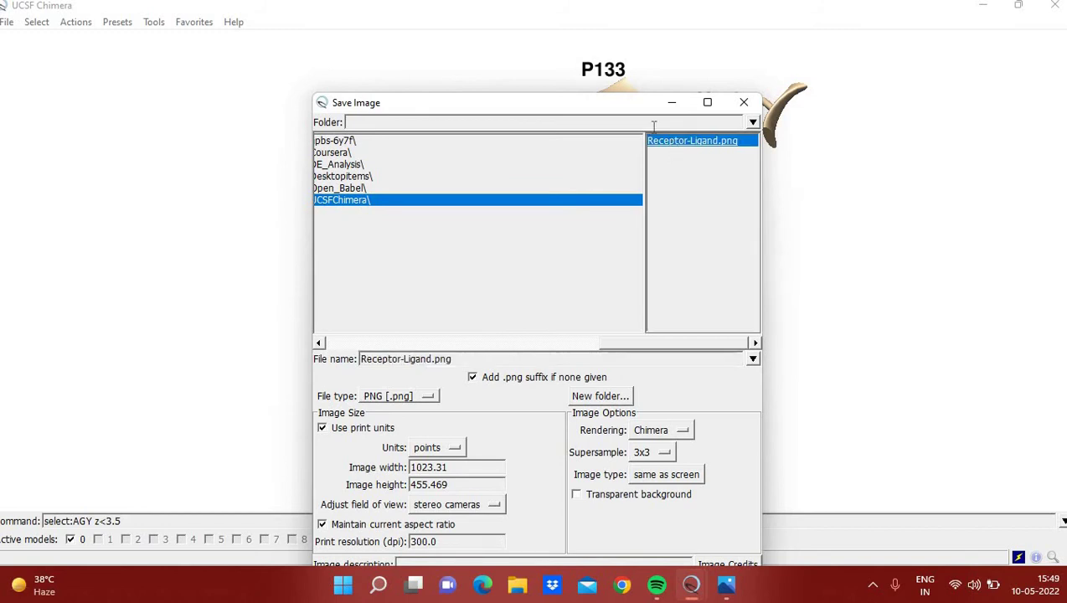
{"action": "left_click_drag", "start_coordinate": [533, 106], "coordinate": [396, 29]}
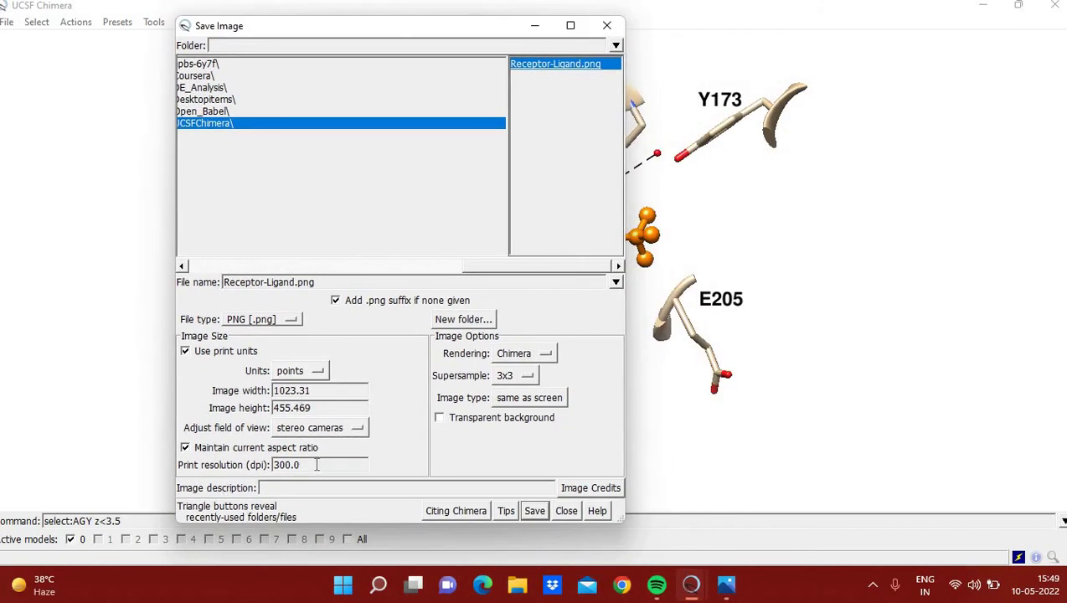
{"action": "mouse_move", "coordinate": [303, 464]}
{"action": "left_mouse_down"}
{"action": "mouse_move", "coordinate": [283, 464]}
{"action": "mouse_move", "coordinate": [291, 463]}
{"action": "left_mouse_up"}
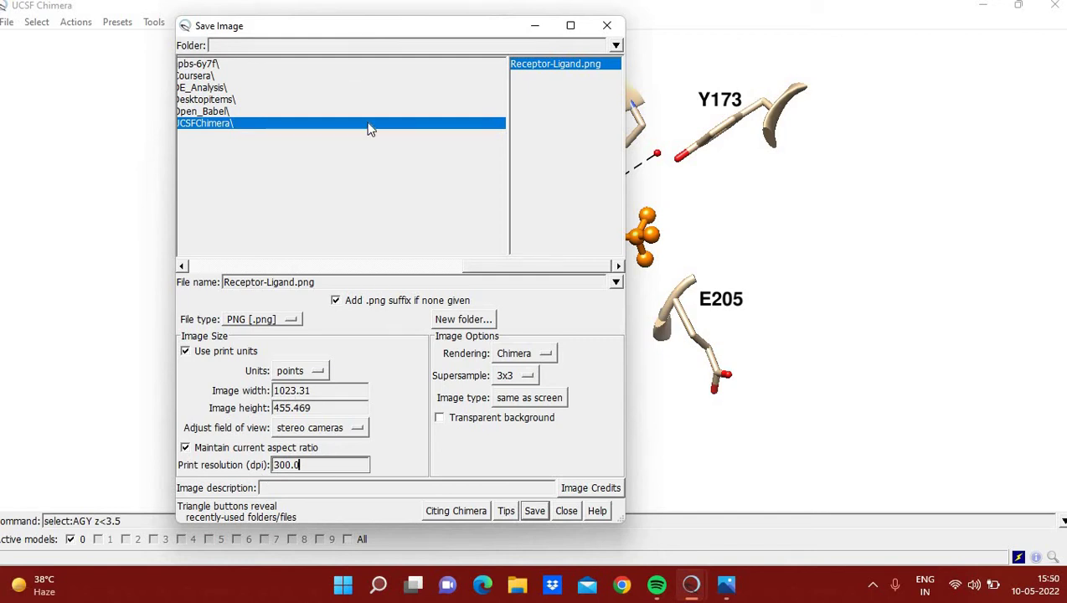
{"action": "left_click", "coordinate": [527, 514]}
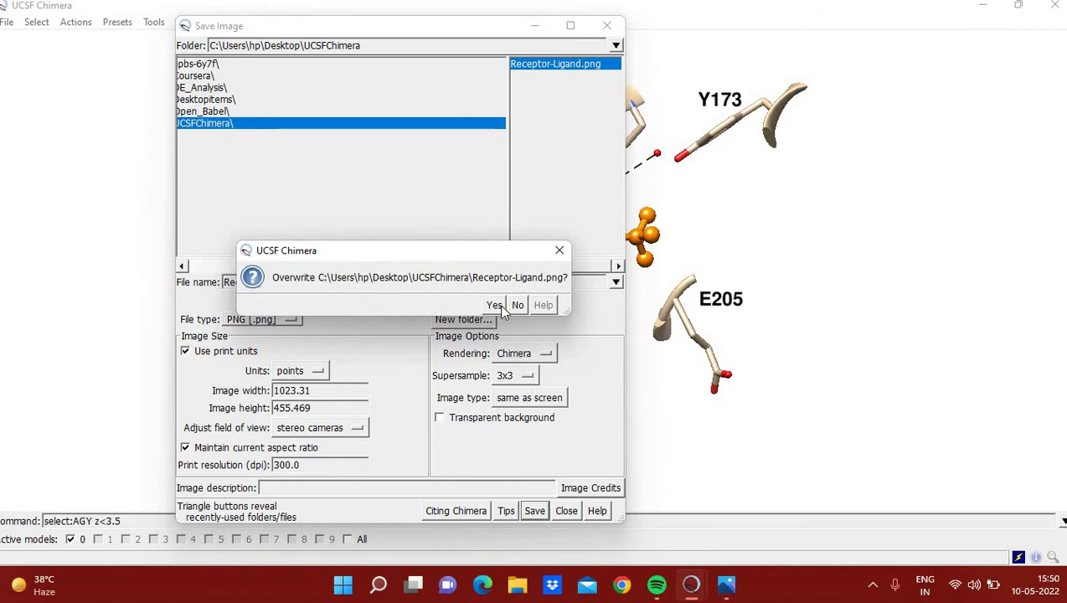
{"action": "left_click", "coordinate": [495, 305]}
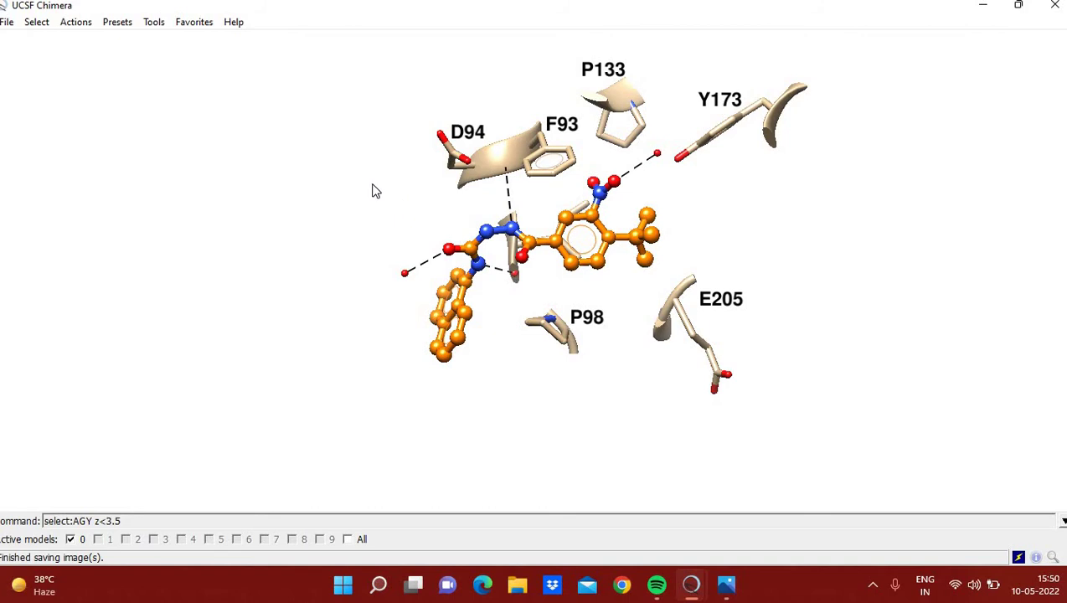
Step: Select the AGY ligand residue and show its surface as a mesh
{"action": "left_click", "coordinate": [36, 23]}
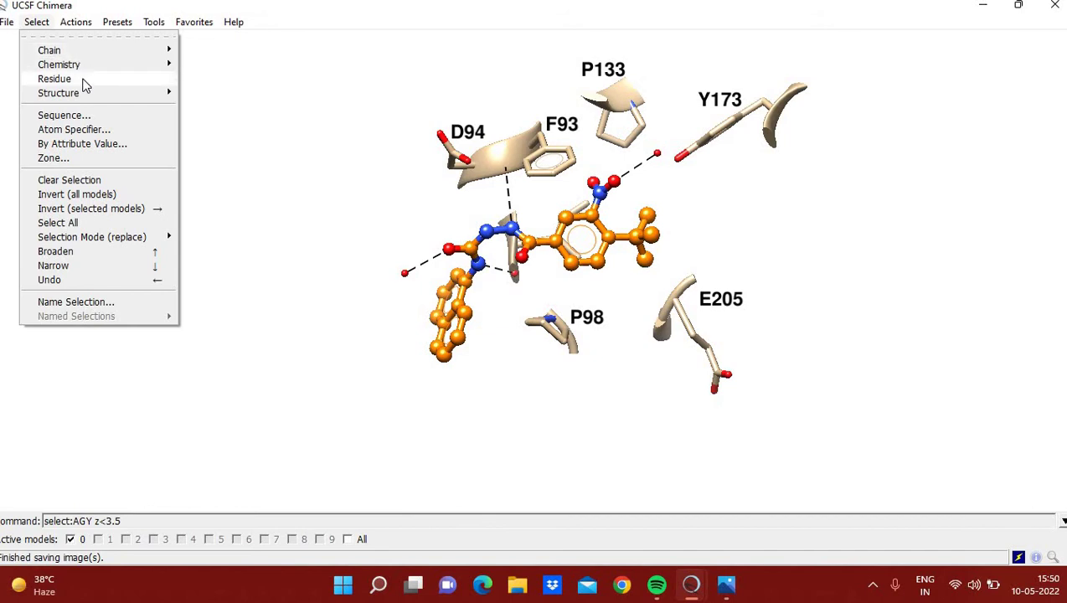
{"action": "mouse_move", "coordinate": [84, 80]}
{"action": "left_click", "coordinate": [226, 134]}
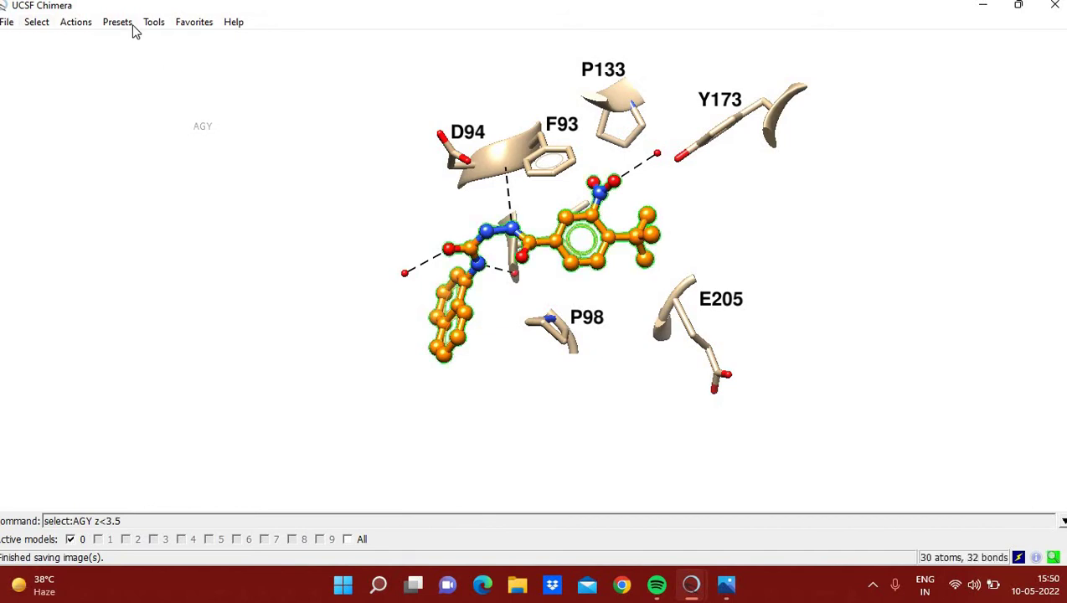
{"action": "left_click", "coordinate": [83, 23]}
{"action": "mouse_move", "coordinate": [94, 80]}
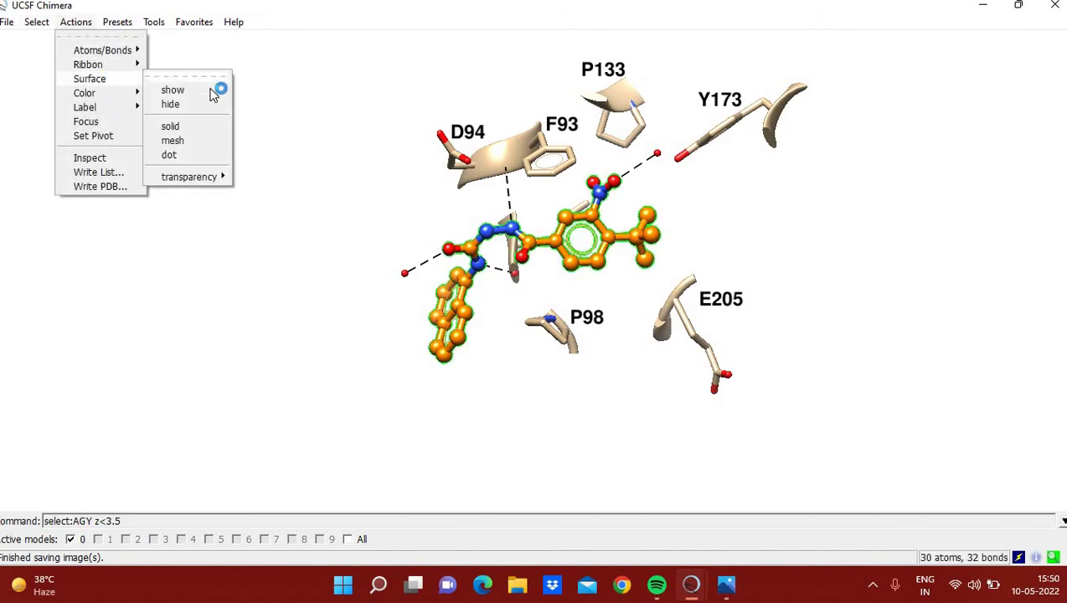
{"action": "left_click", "coordinate": [189, 142]}
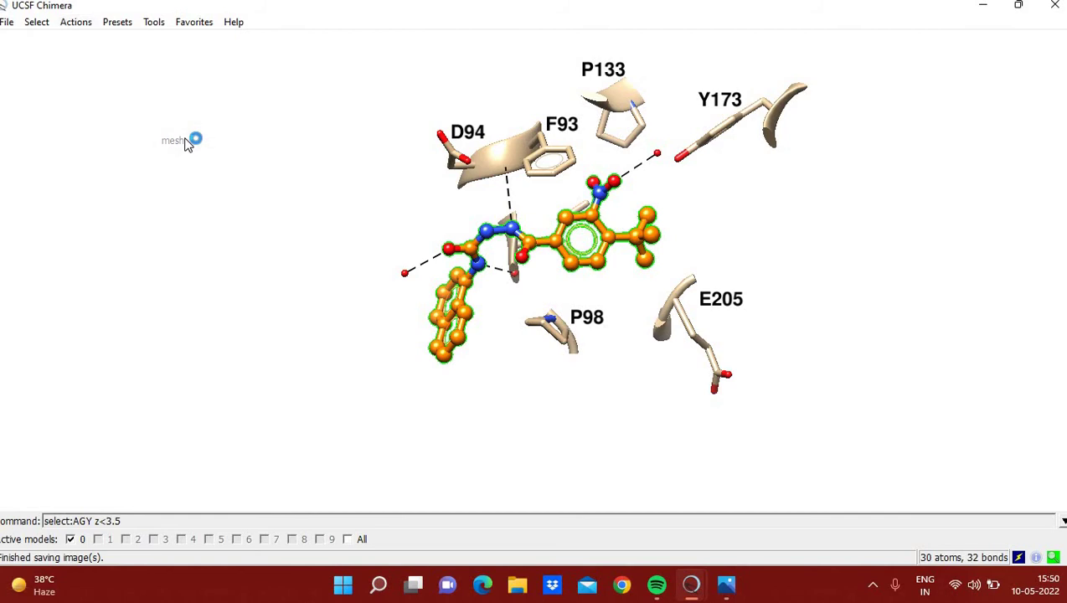
{"action": "left_click", "coordinate": [83, 22]}
{"action": "mouse_move", "coordinate": [103, 78]}
{"action": "left_click", "coordinate": [182, 89]}
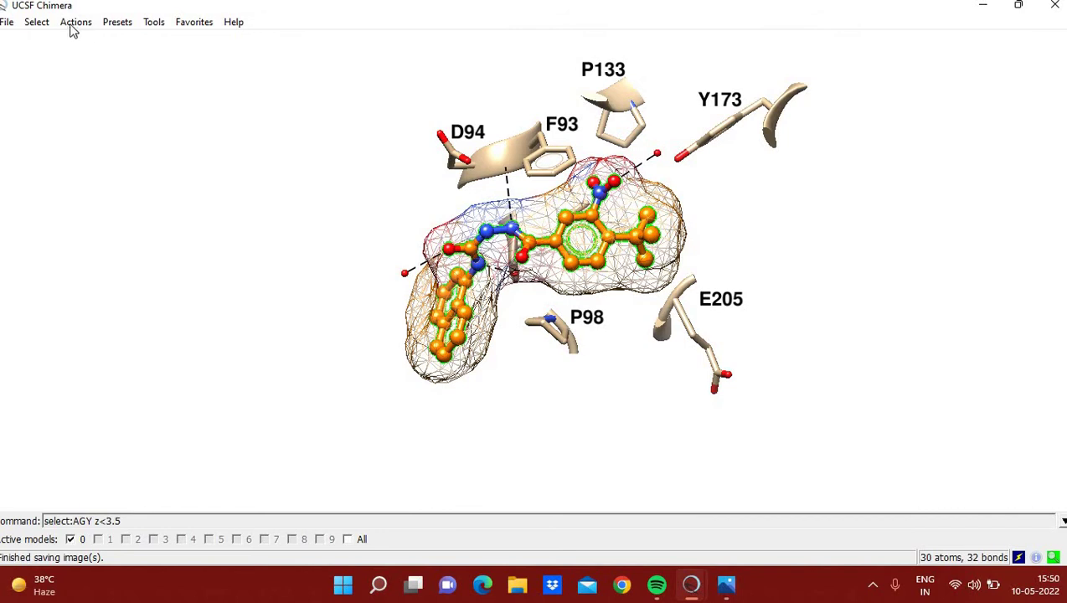
Step: Save the view with the mesh surface as a PNG image named Receptor-Ligand2.png in the UCSFChimera folder
{"action": "left_click", "coordinate": [7, 23]}
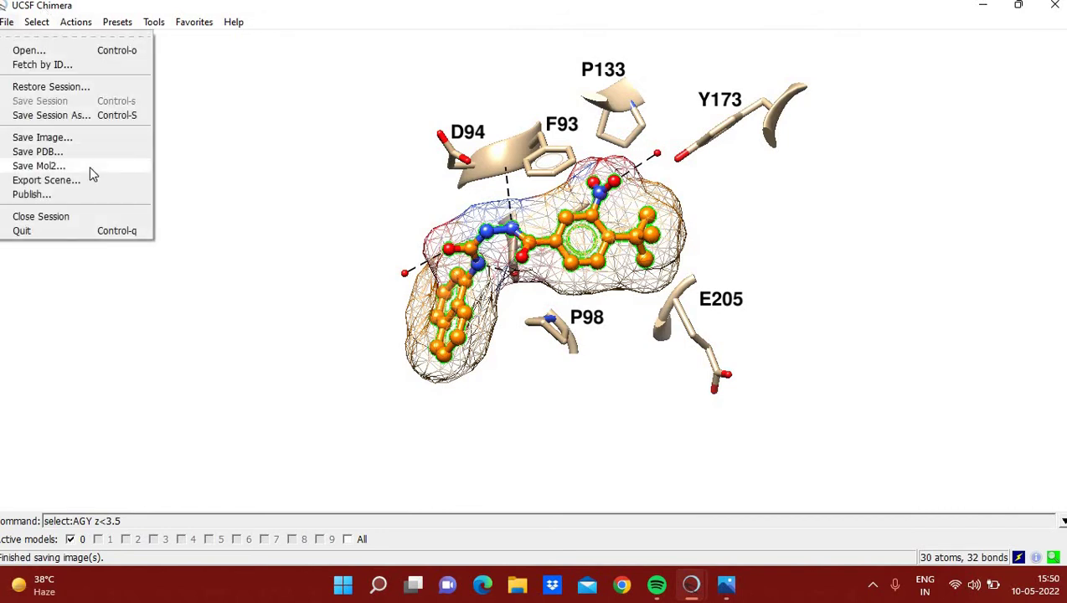
{"action": "left_click", "coordinate": [67, 138]}
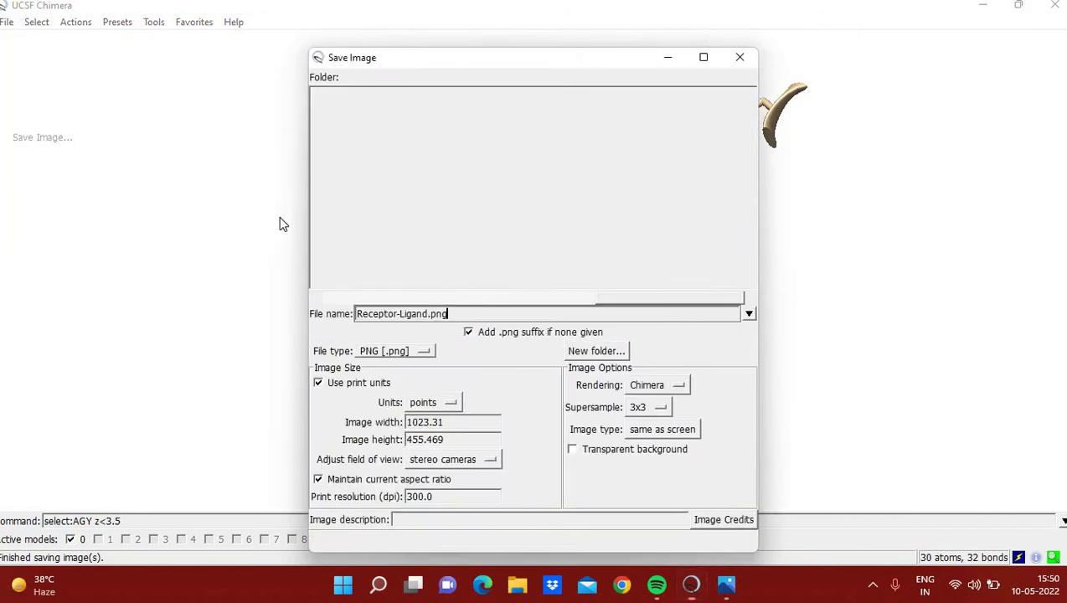
{"action": "left_click", "coordinate": [427, 314]}
{"action": "type", "text": "2"}
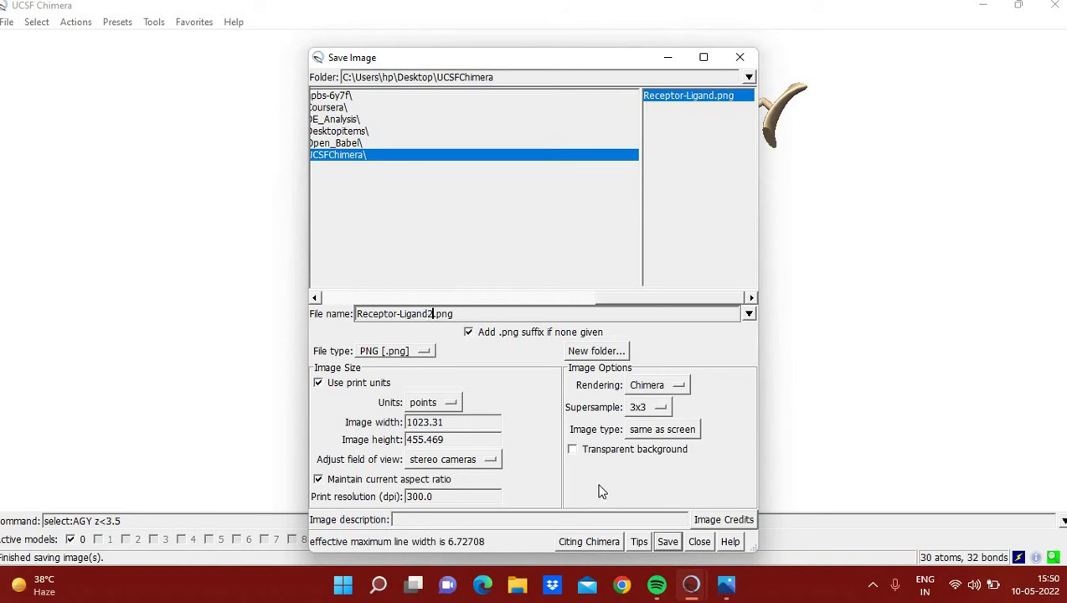